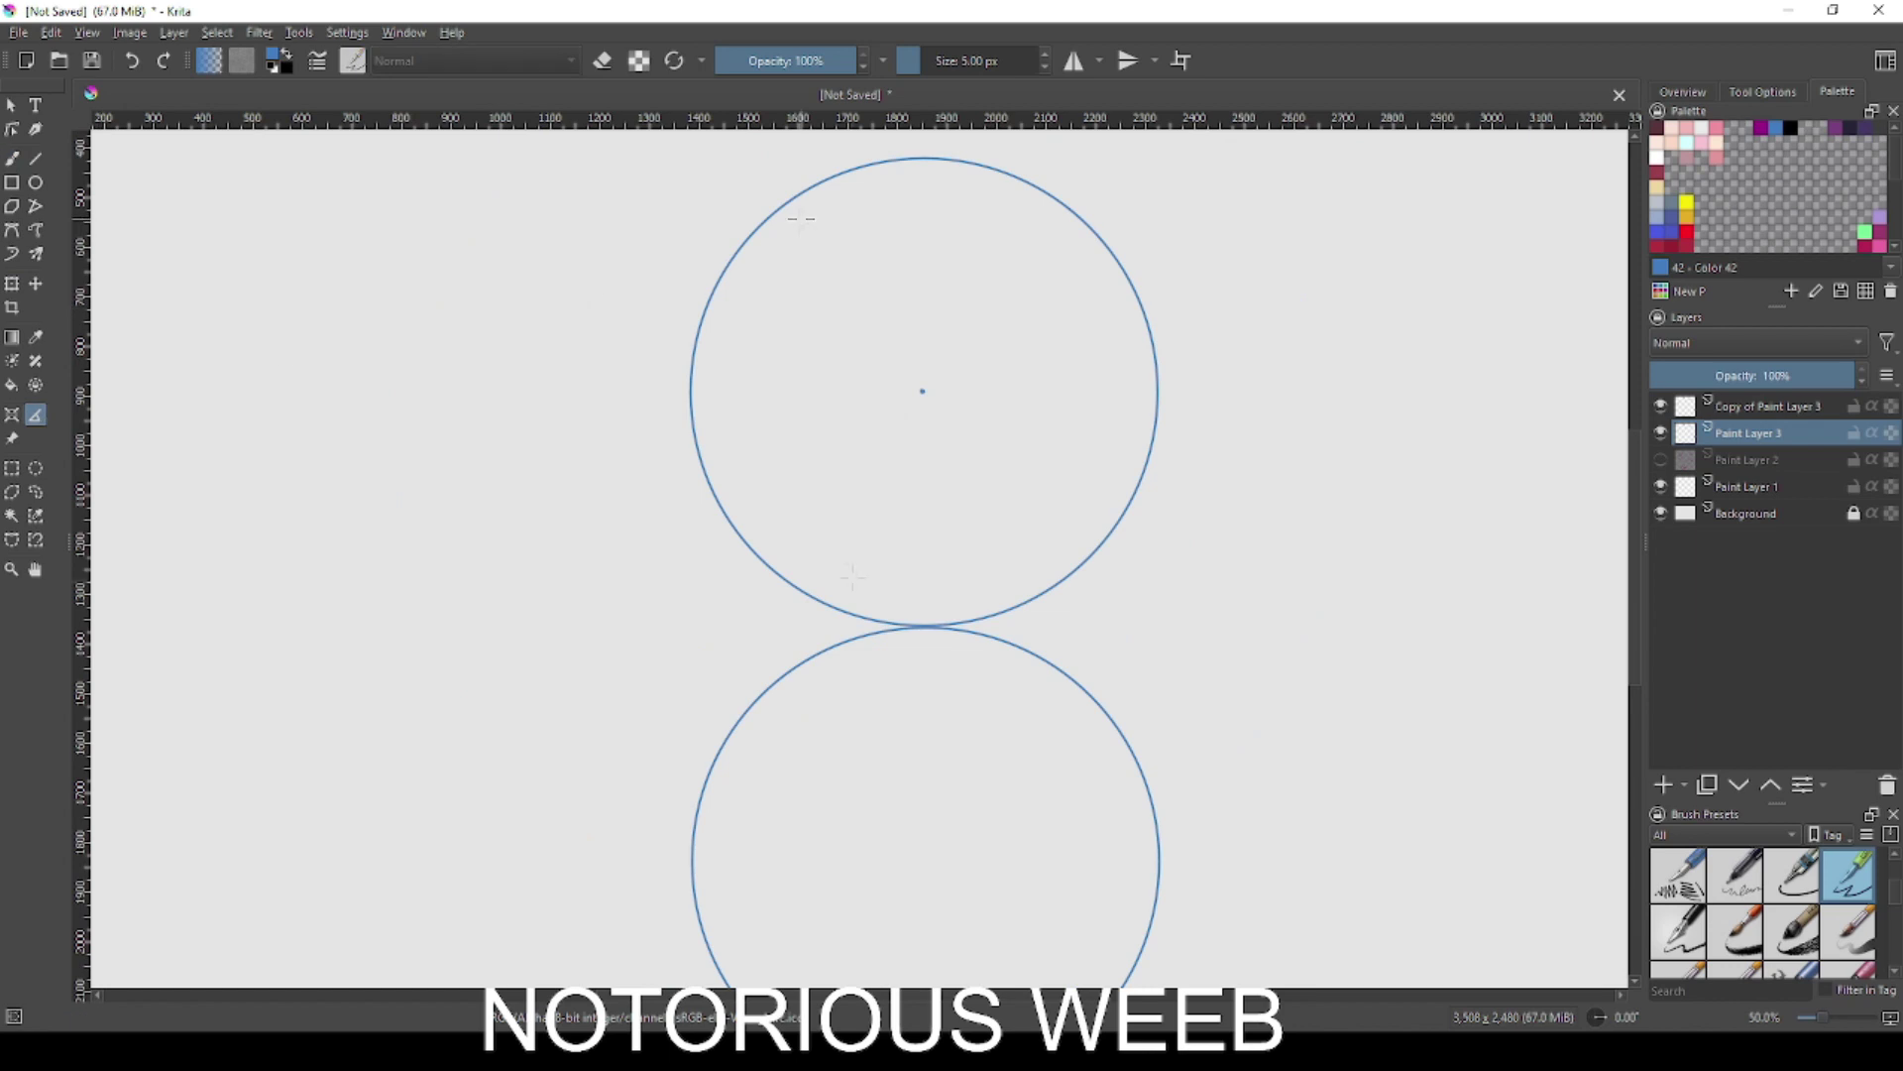
- Measure the upper circle's diameter and the distance below it, and mark the chin point inside the lower circle with the note "2,4"
{"action": "left_click_drag", "start_coordinate": [924, 161], "coordinate": [926, 627]}
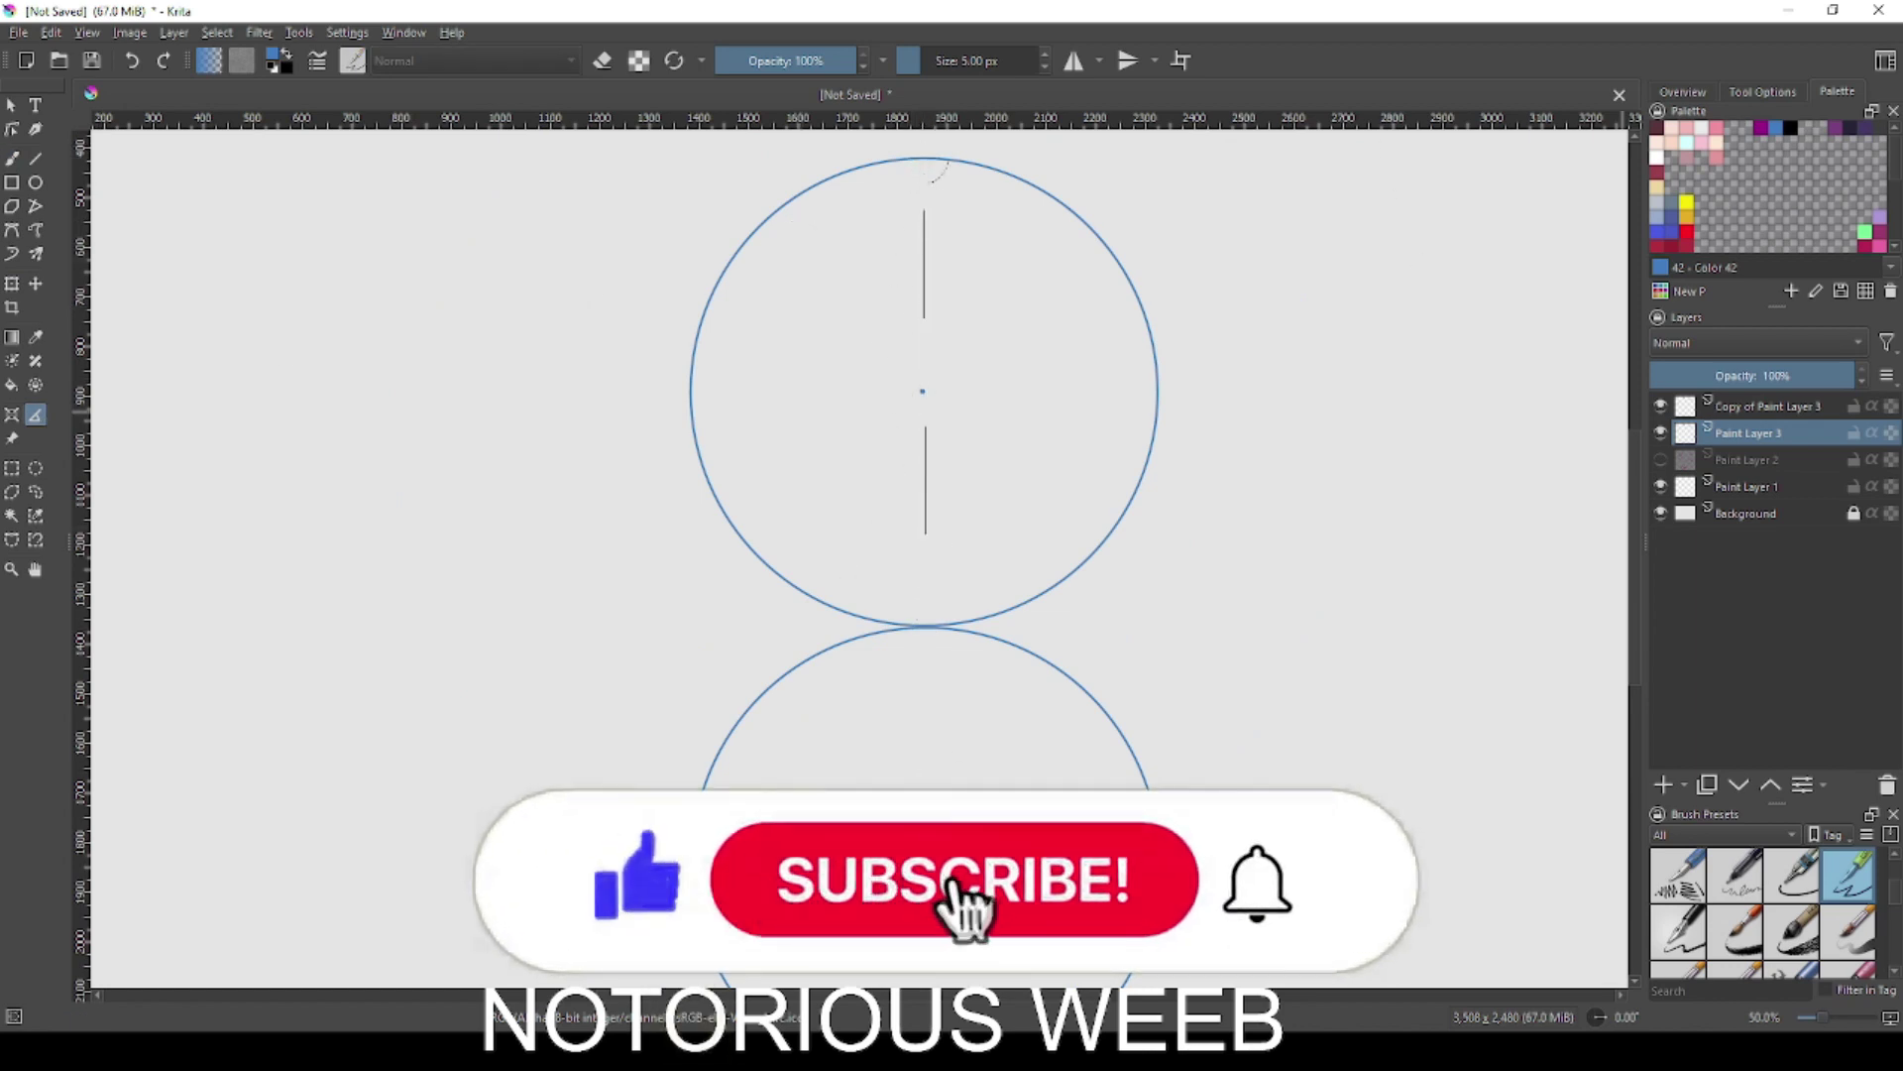
{"action": "left_click_drag", "start_coordinate": [923, 627], "coordinate": [925, 822]}
{"action": "scroll", "coordinate": [942, 864], "scroll_direction": "up", "scroll_amount": 4}
{"action": "key", "text": "b"}
{"action": "left_click", "coordinate": [856, 752]}
{"action": "scroll", "coordinate": [859, 756], "scroll_direction": "down", "scroll_amount": 3}
{"action": "scroll", "coordinate": [858, 756], "scroll_direction": "down", "scroll_amount": 1}
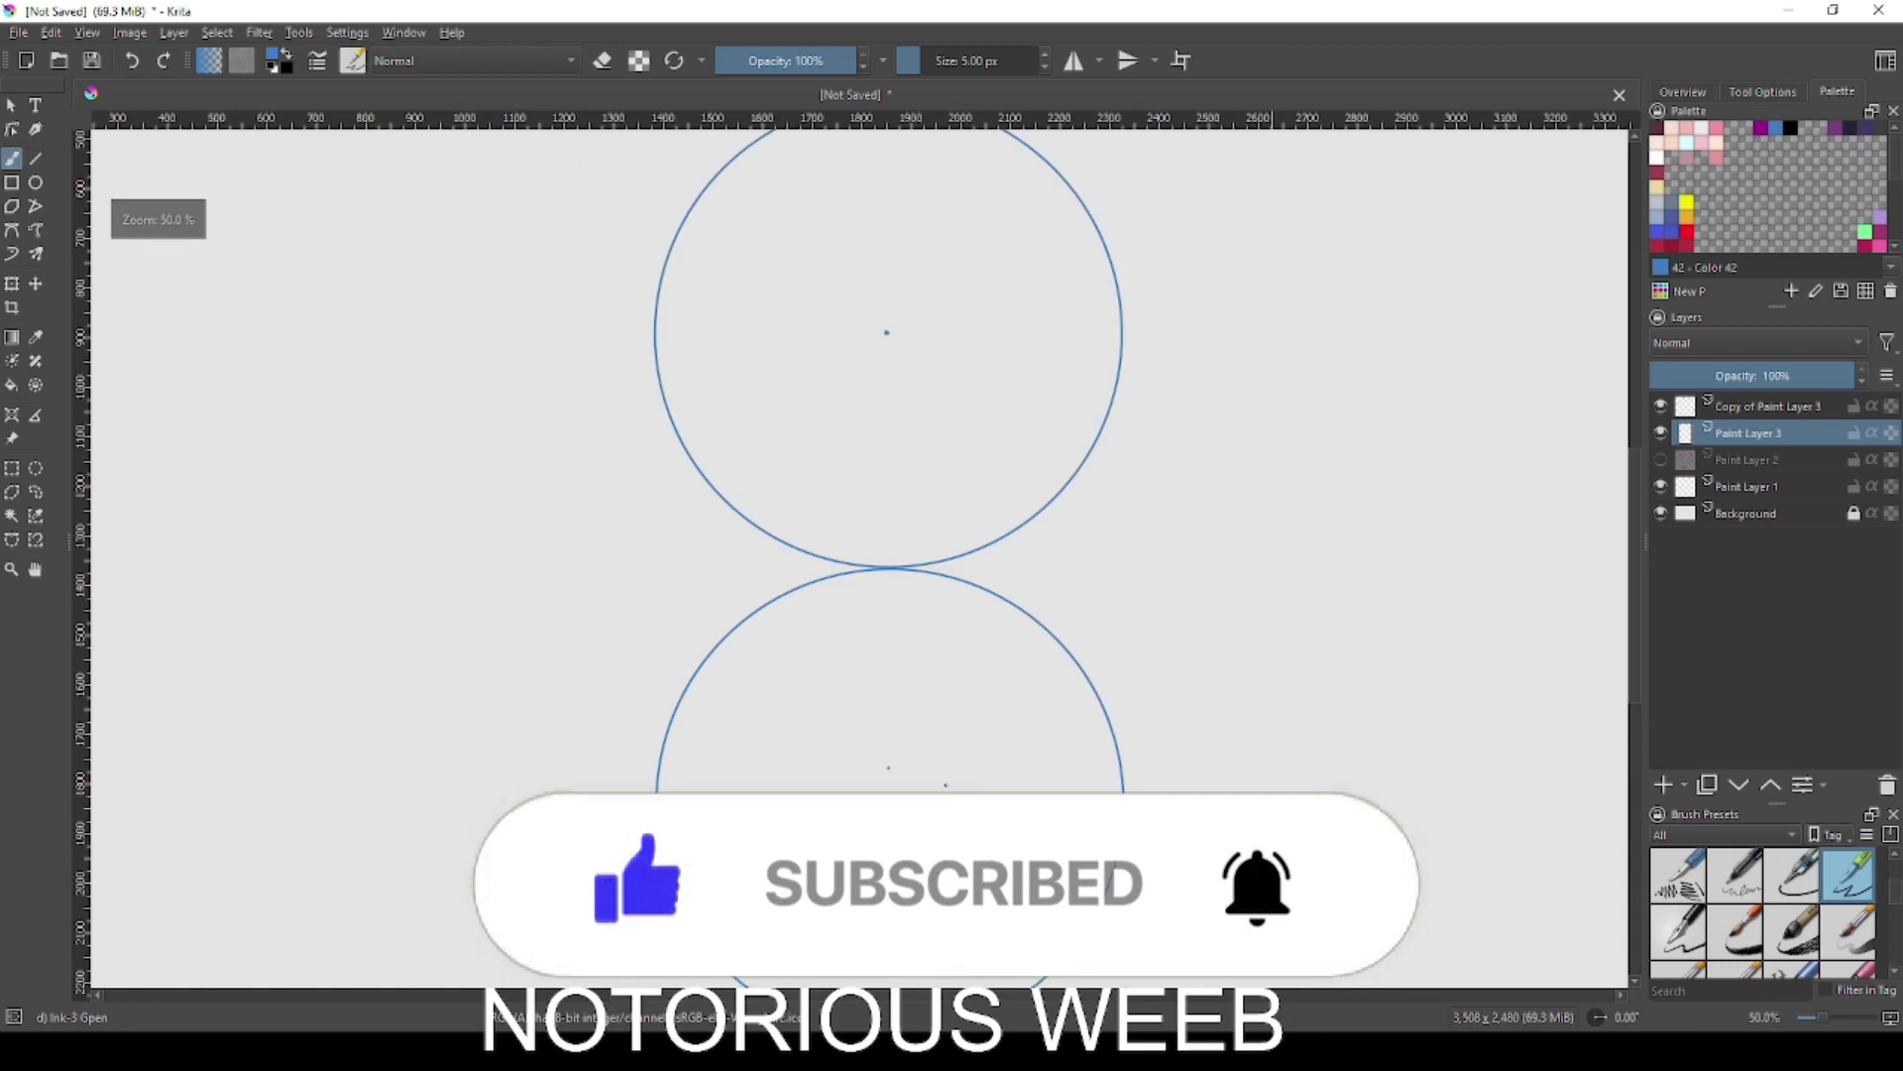
- Turn on horizontal mirror painting and align the circle guides' centre with the mirror axis
{"action": "left_click", "coordinate": [1074, 60]}
{"action": "left_click_drag", "start_coordinate": [809, 193], "coordinate": [858, 256]}
{"action": "scroll", "coordinate": [940, 420], "scroll_direction": "up", "scroll_amount": 1}
{"action": "scroll", "coordinate": [856, 420], "scroll_direction": "up", "scroll_amount": 5}
{"action": "key", "text": "ctrl+t"}
{"action": "scroll", "coordinate": [578, 345], "scroll_direction": "down", "scroll_amount": 4}
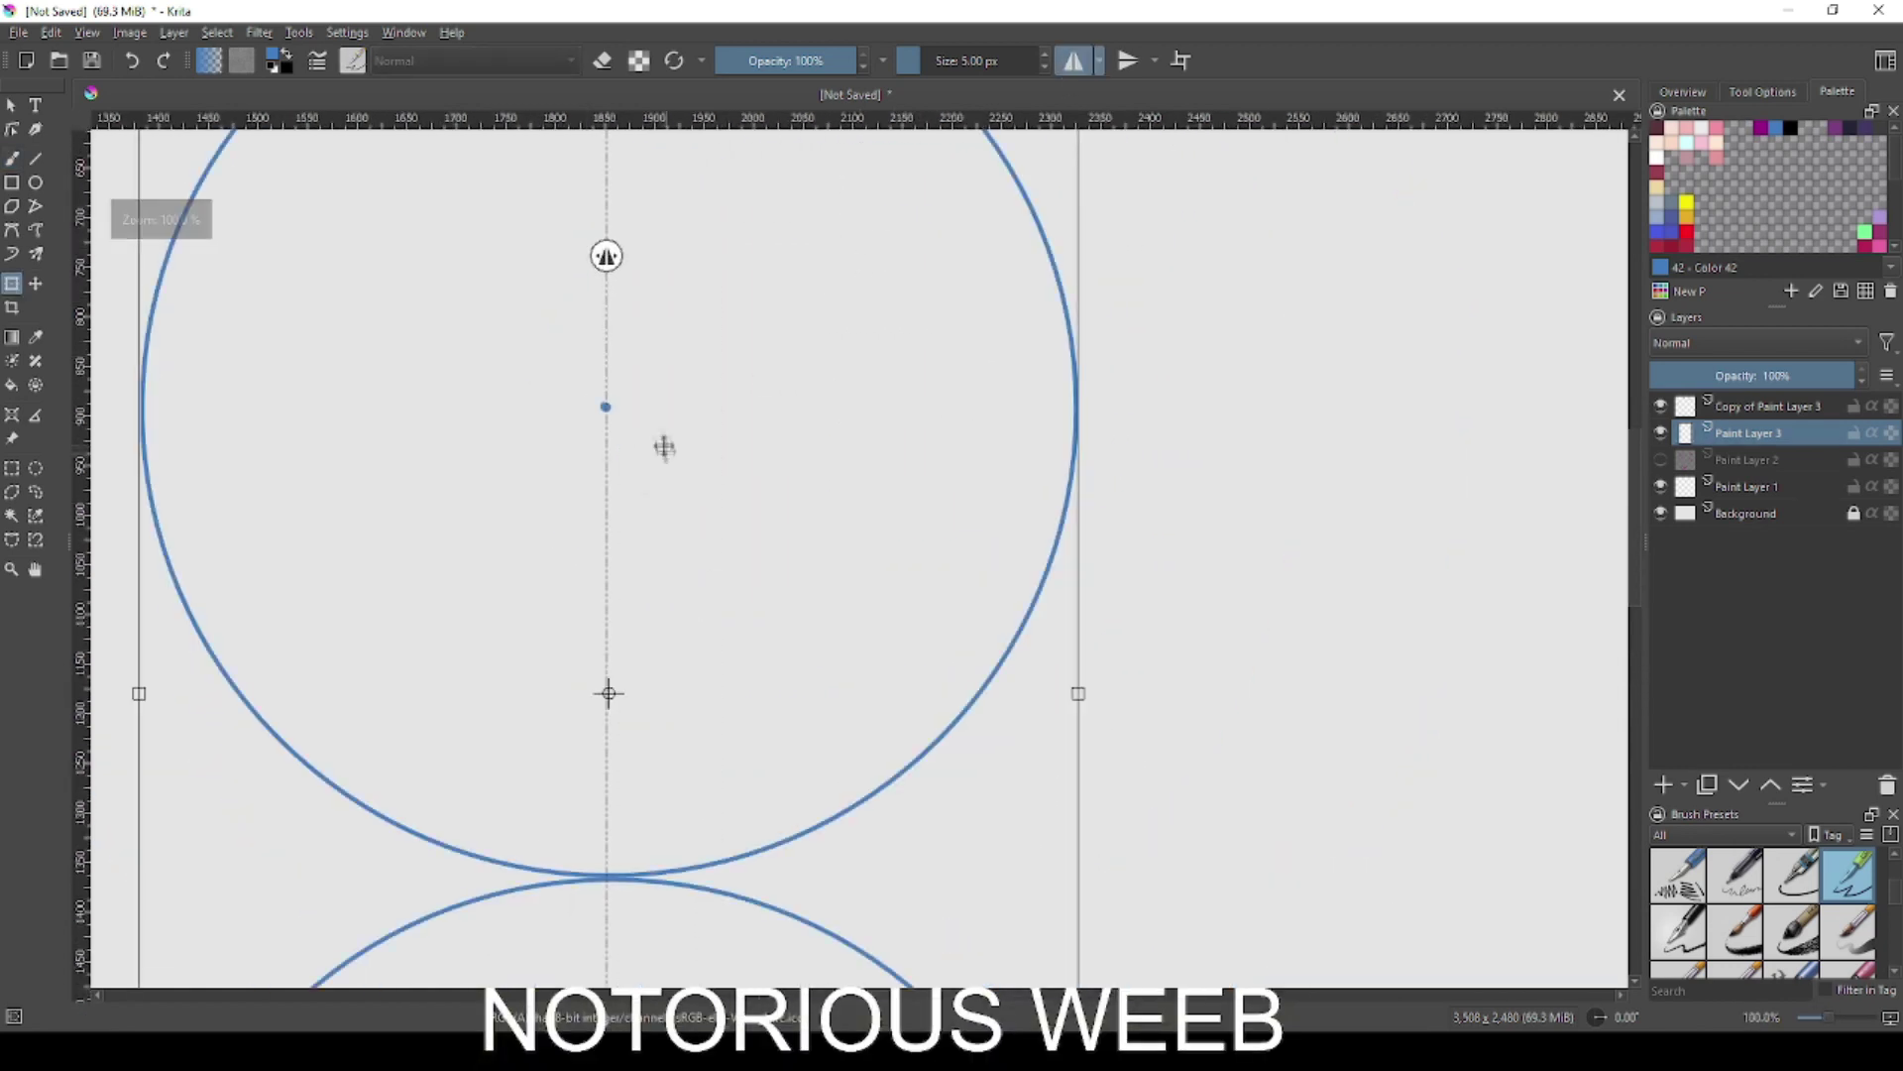
{"action": "scroll", "coordinate": [612, 409], "scroll_direction": "up", "scroll_amount": 6}
{"action": "left_click_drag", "start_coordinate": [563, 261], "coordinate": [555, 263]}
{"action": "scroll", "coordinate": [576, 342], "scroll_direction": "down", "scroll_amount": 7}
- Sketch the mirrored chin and jaw, running from the chin mark up to the sides of the upper circle
{"action": "key", "text": "b"}
{"action": "left_click_drag", "start_coordinate": [599, 509], "coordinate": [871, 508]}
{"action": "scroll", "coordinate": [871, 509], "scroll_direction": "down", "scroll_amount": 1}
{"action": "left_click_drag", "start_coordinate": [801, 747], "coordinate": [753, 734]}
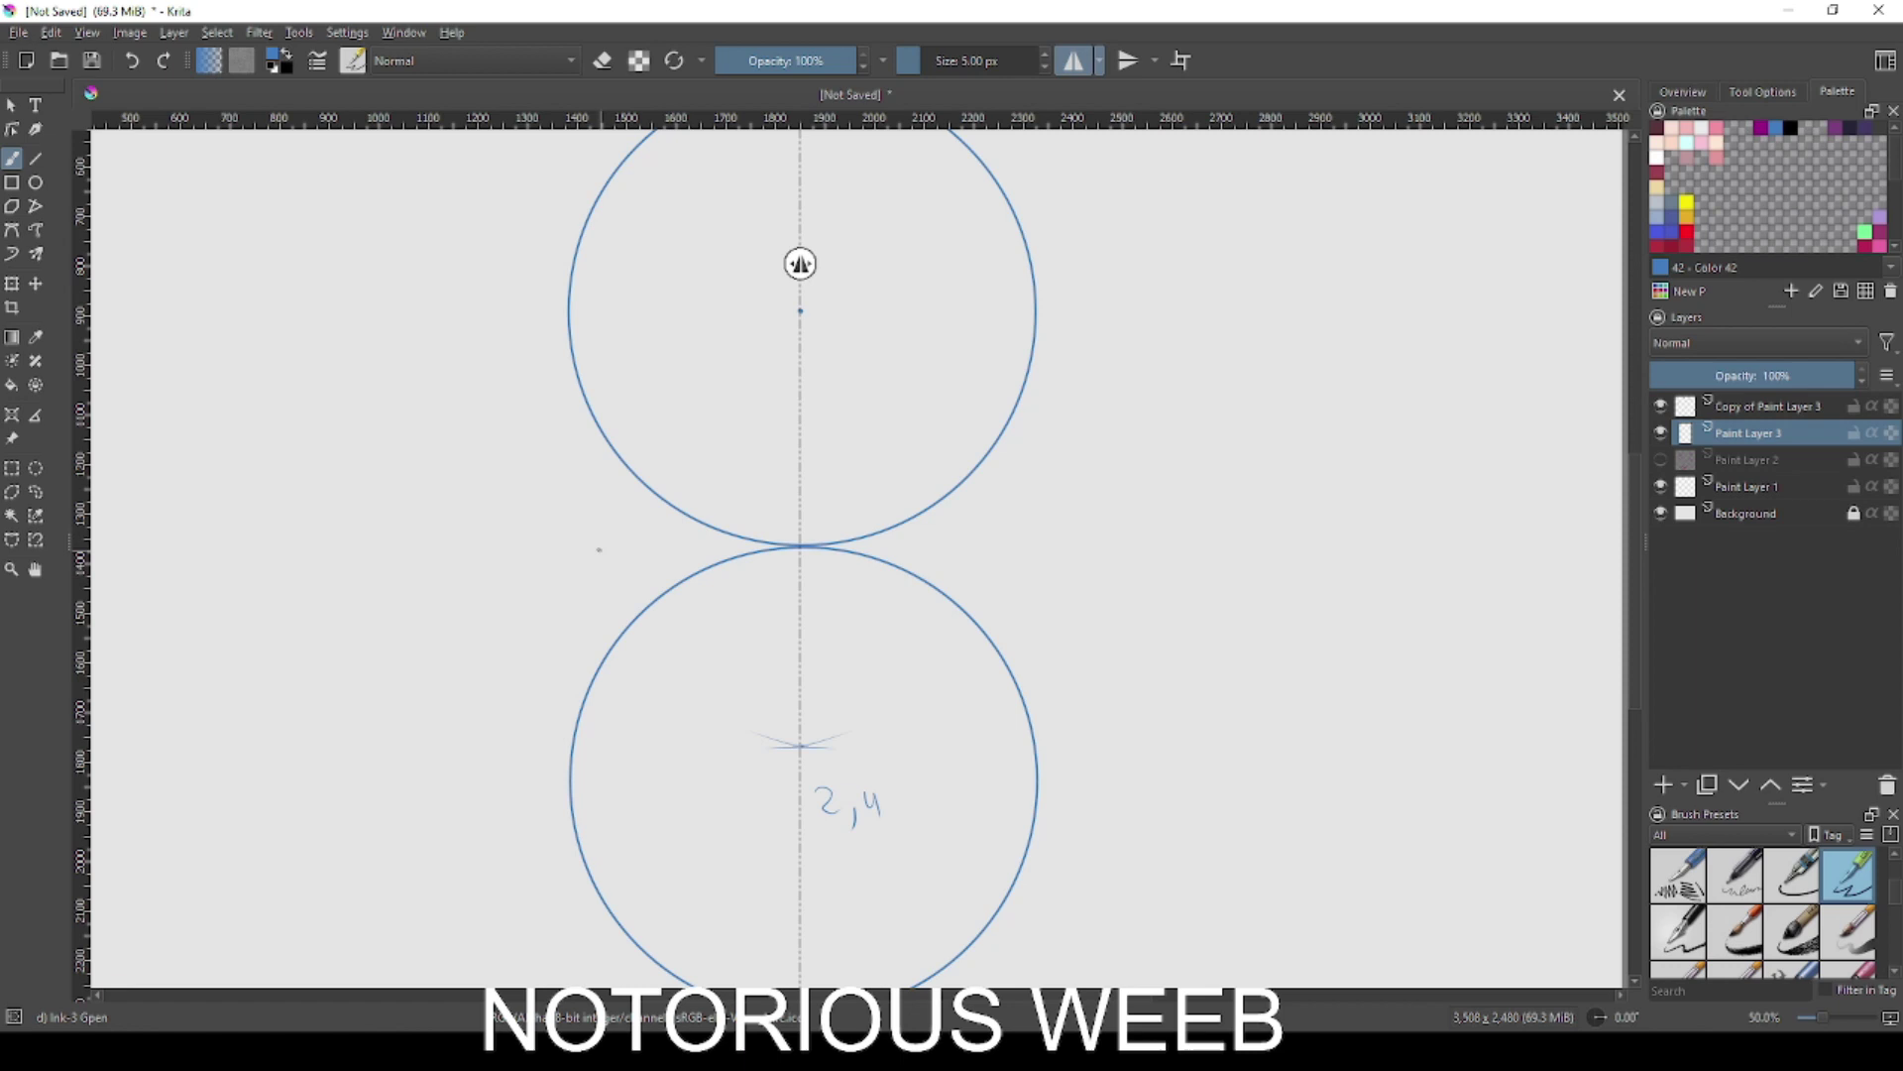
{"action": "left_click_drag", "start_coordinate": [596, 478], "coordinate": [575, 367]}
{"action": "key", "text": "ctrl+z"}
{"action": "left_click_drag", "start_coordinate": [706, 713], "coordinate": [613, 661]}
{"action": "mouse_move", "coordinate": [770, 737]}
{"action": "left_mouse_down"}
{"action": "mouse_move", "coordinate": [635, 674]}
{"action": "mouse_move", "coordinate": [590, 577]}
{"action": "mouse_move", "coordinate": [579, 444]}
{"action": "left_mouse_up"}
{"action": "left_click_drag", "start_coordinate": [602, 639], "coordinate": [583, 482]}
{"action": "left_click_drag", "start_coordinate": [600, 634], "coordinate": [626, 674]}
- Draw a shallow curved guideline across the face between the jaw sides, just above the upper circle's base
{"action": "left_click_drag", "start_coordinate": [709, 517], "coordinate": [815, 519]}
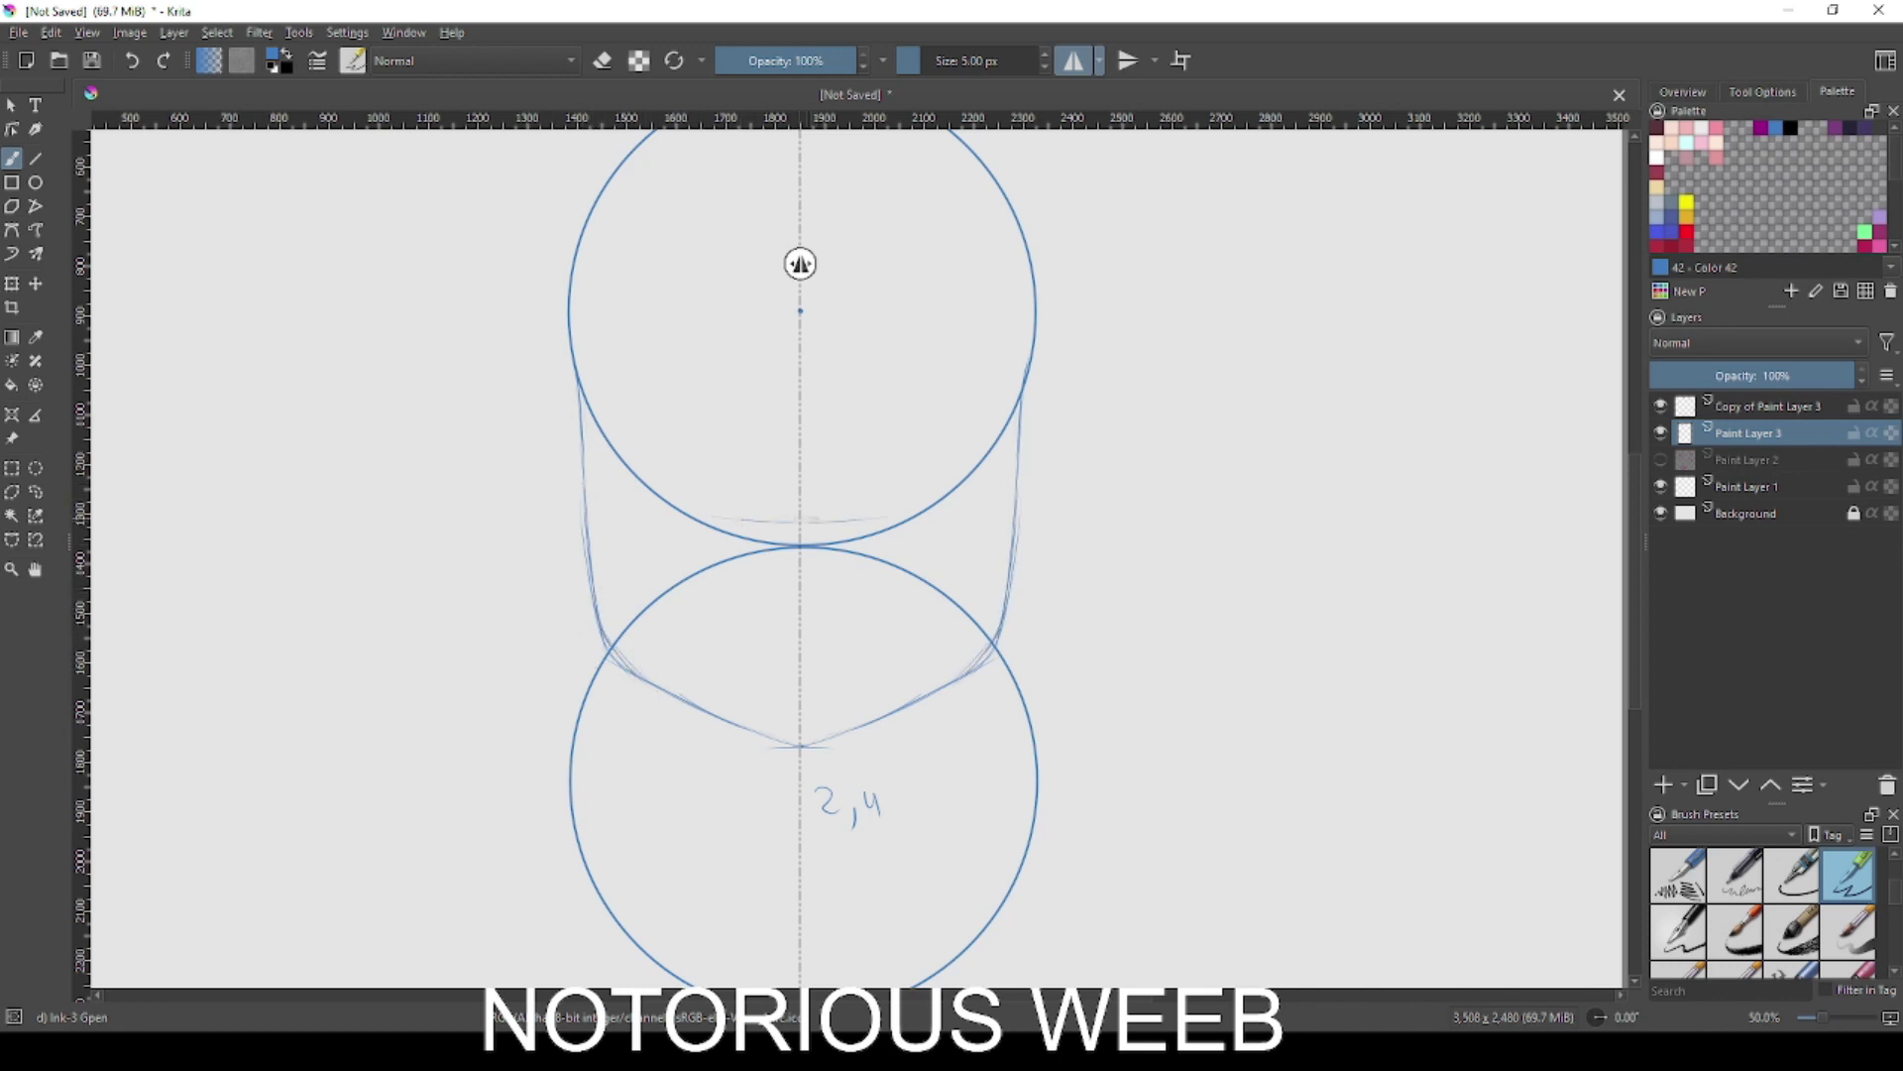
{"action": "left_click_drag", "start_coordinate": [607, 494], "coordinate": [728, 519]}
{"action": "key", "text": "ctrl+z"}
{"action": "key", "text": "ctrl+z"}
{"action": "left_click_drag", "start_coordinate": [585, 493], "coordinate": [788, 523]}
- Sketch mirrored ears outside the face between the jaw tops and the curved guideline, and strengthen the lower jawline
{"action": "mouse_move", "coordinate": [545, 406]}
{"action": "left_mouse_down"}
{"action": "mouse_move", "coordinate": [575, 400]}
{"action": "mouse_move", "coordinate": [537, 431]}
{"action": "left_mouse_up"}
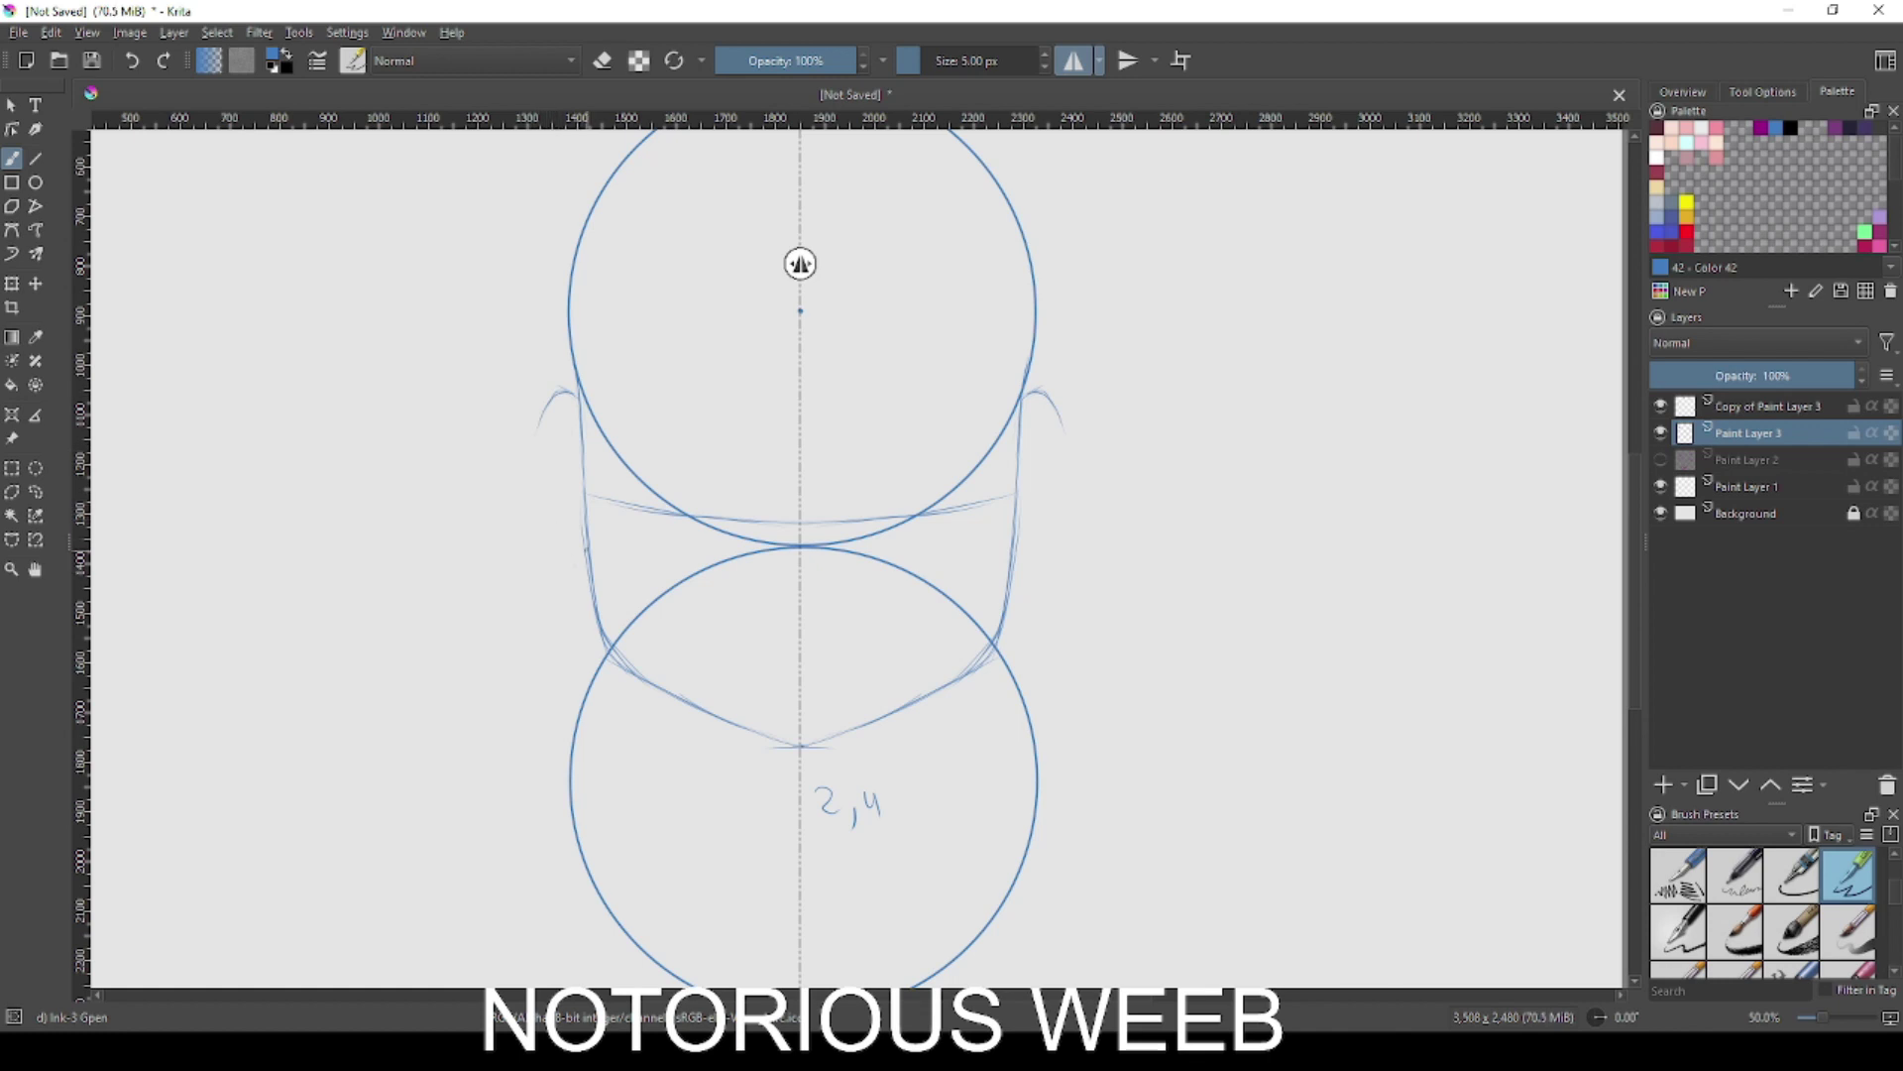
{"action": "left_click_drag", "start_coordinate": [581, 541], "coordinate": [539, 424]}
{"action": "mouse_move", "coordinate": [599, 607]}
{"action": "left_mouse_down"}
{"action": "mouse_move", "coordinate": [633, 667]}
{"action": "mouse_move", "coordinate": [788, 741]}
{"action": "left_mouse_up"}
{"action": "left_click_drag", "start_coordinate": [581, 390], "coordinate": [592, 526]}
{"action": "key", "text": "ctrl+z"}
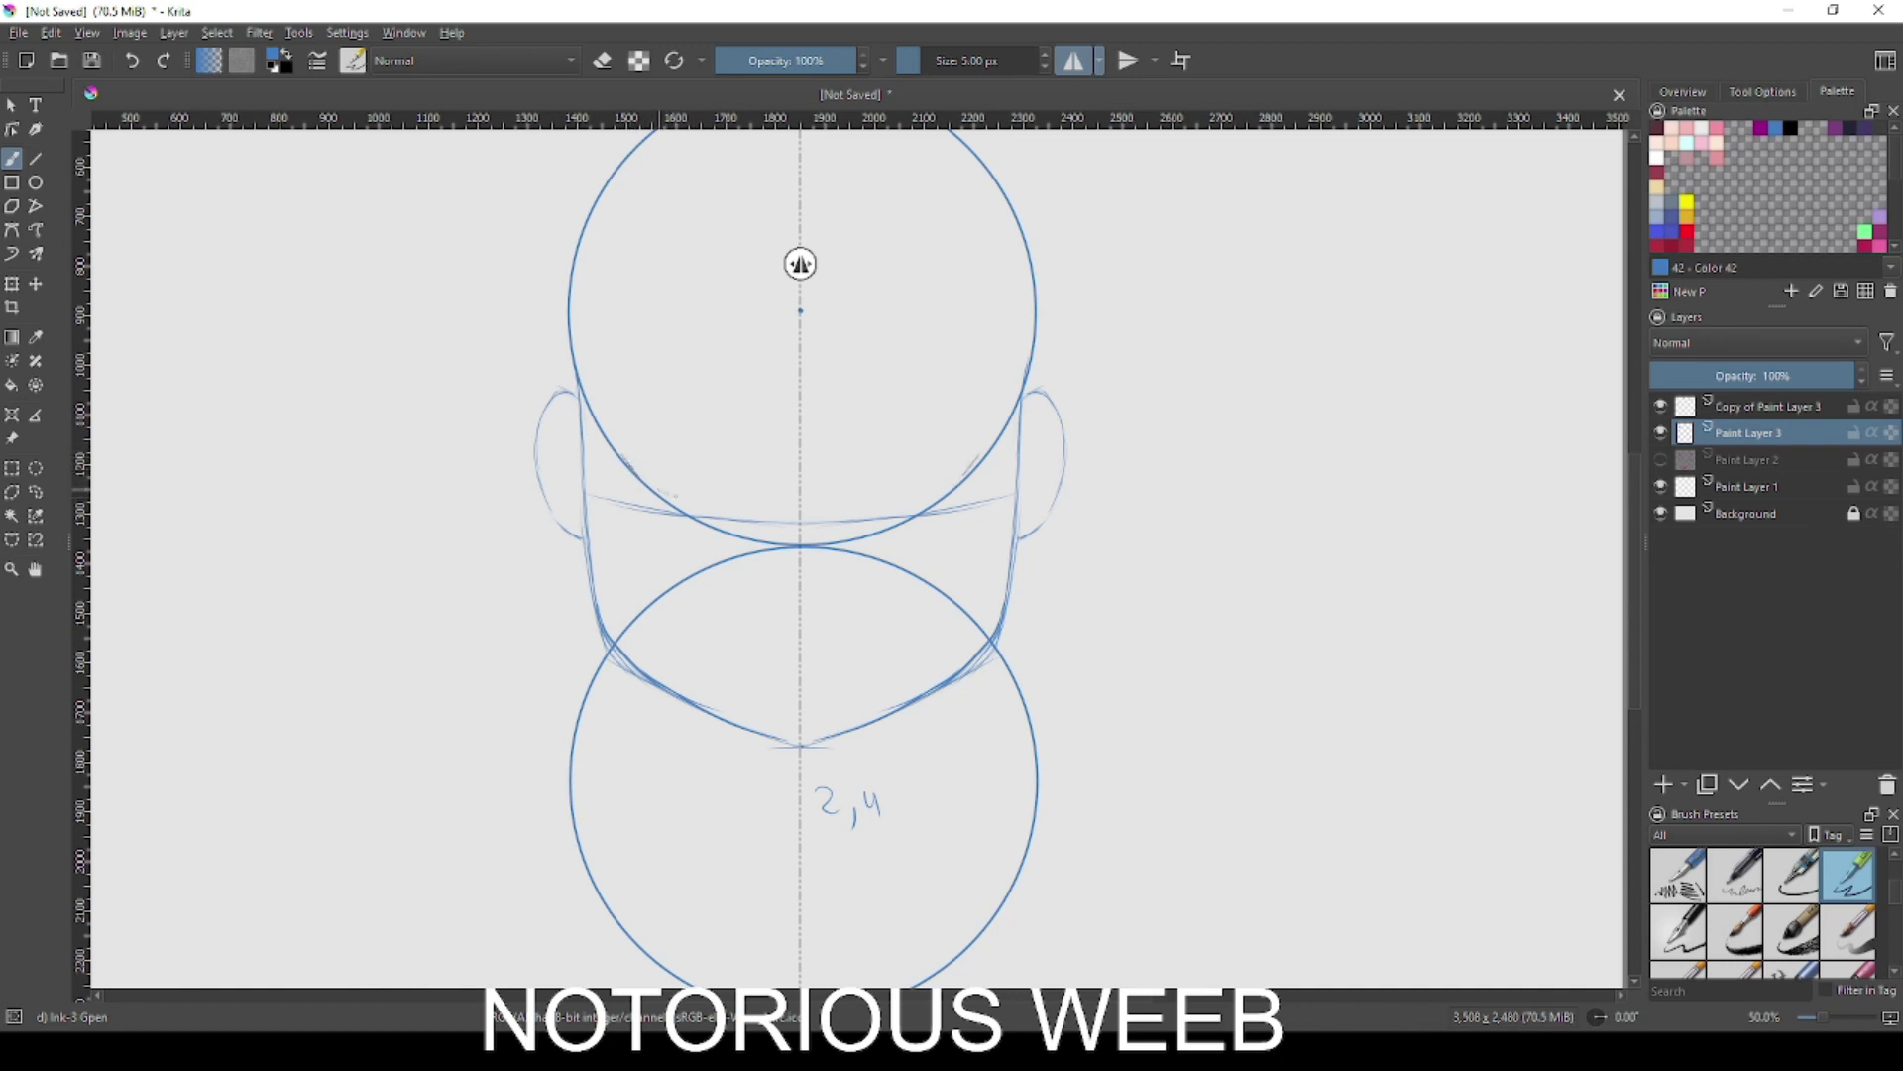
- Sketch mirrored placement strokes for the eyes, with upper lids, iris sides and lower lids, and add eyebrows above them
{"action": "mouse_move", "coordinate": [659, 493]}
{"action": "left_mouse_down"}
{"action": "mouse_move", "coordinate": [720, 490]}
{"action": "mouse_move", "coordinate": [705, 496]}
{"action": "left_mouse_up"}
{"action": "key", "text": "ctrl+z"}
{"action": "key", "text": "ctrl+z"}
{"action": "left_click_drag", "start_coordinate": [647, 391], "coordinate": [701, 389]}
{"action": "left_click_drag", "start_coordinate": [648, 323], "coordinate": [726, 325]}
{"action": "left_click_drag", "start_coordinate": [887, 428], "coordinate": [883, 454]}
- Sketch a slightly curved mouth above the chin and two small nostril marks above it
{"action": "left_click_drag", "start_coordinate": [735, 646], "coordinate": [770, 656]}
{"action": "key", "text": "ctrl+z"}
{"action": "key", "text": "ctrl+z"}
{"action": "mouse_move", "coordinate": [792, 560]}
{"action": "left_mouse_down"}
{"action": "mouse_move", "coordinate": [780, 620]}
{"action": "mouse_move", "coordinate": [788, 561]}
{"action": "left_mouse_up"}
{"action": "key", "text": "e"}
{"action": "key", "text": "e"}
{"action": "left_click_drag", "start_coordinate": [786, 567], "coordinate": [787, 571]}
- Draw a vertical centre line down the face from the top of the upper circle to the chin
{"action": "left_click_drag", "start_coordinate": [839, 420], "coordinate": [848, 620]}
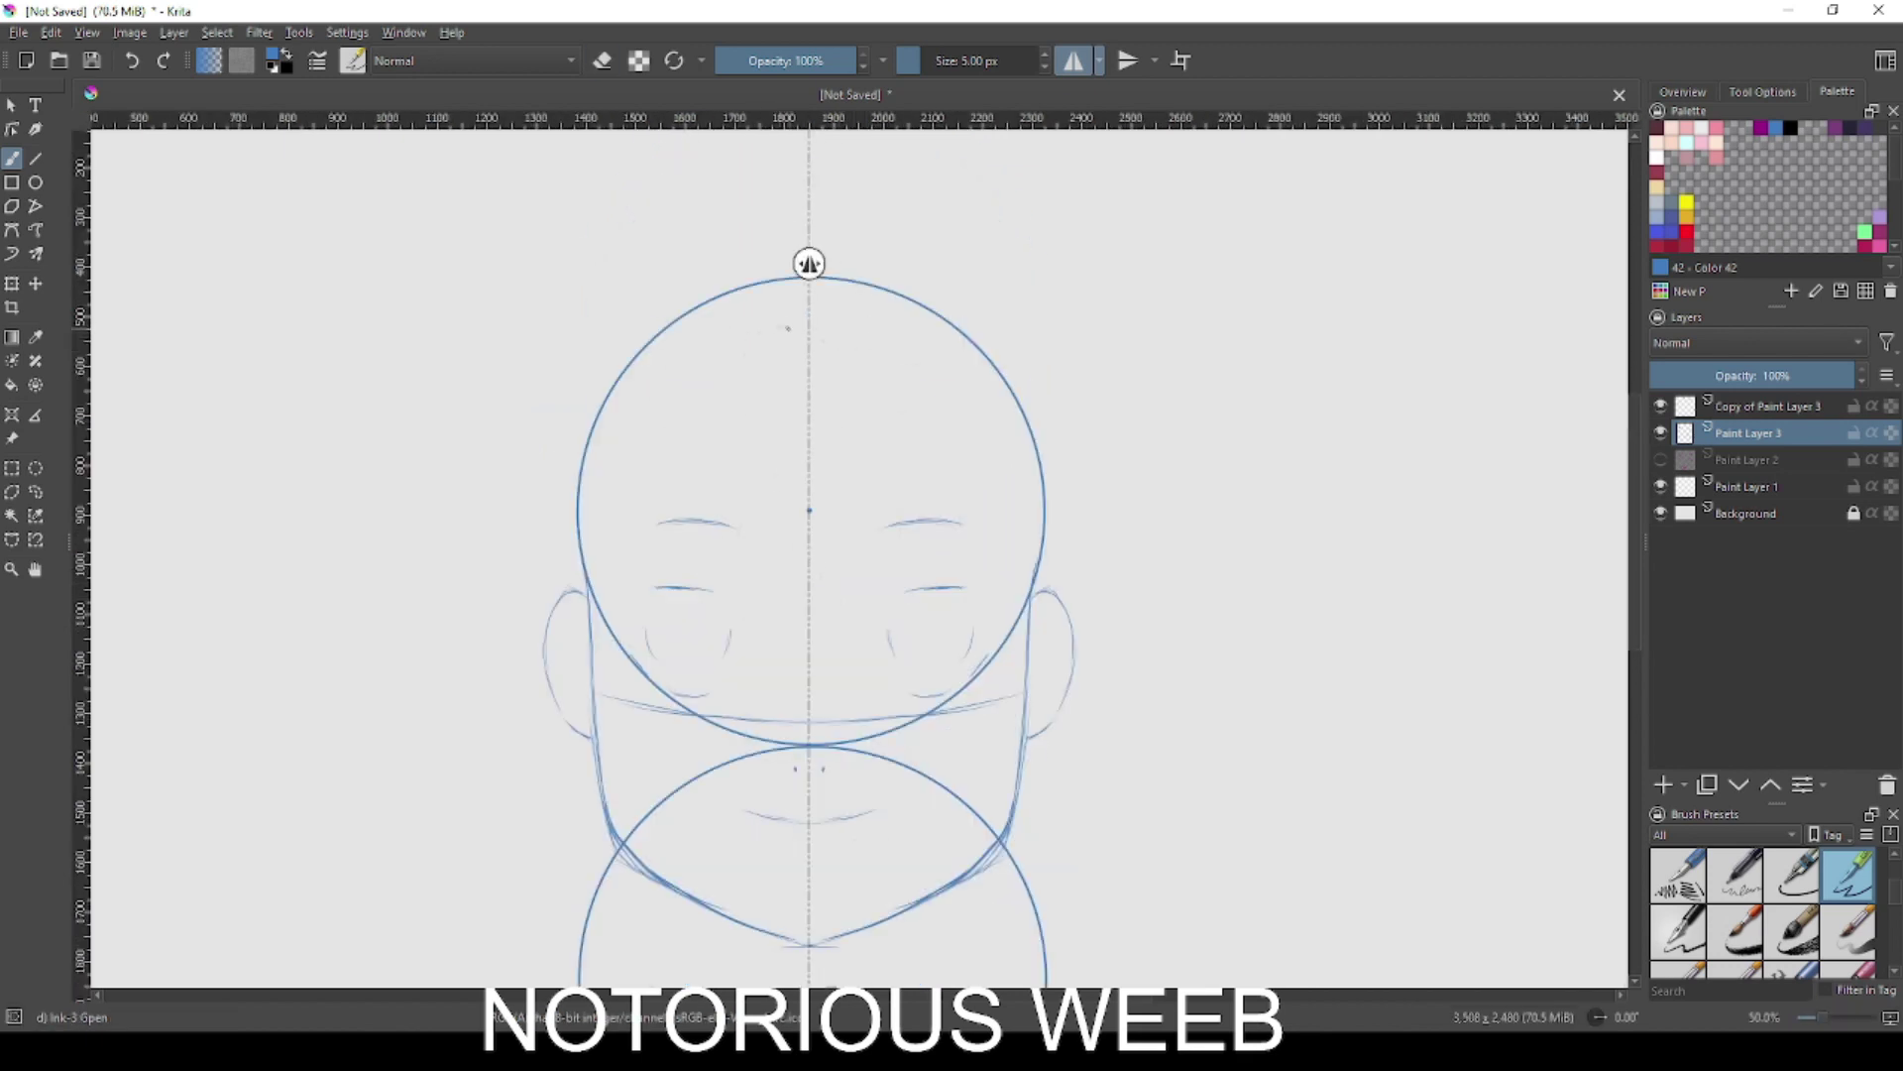
{"action": "key", "text": "ctrl+z"}
{"action": "left_click", "coordinate": [1073, 62]}
{"action": "left_click", "coordinate": [1074, 62]}
{"action": "left_click_drag", "start_coordinate": [809, 283], "coordinate": [811, 368]}
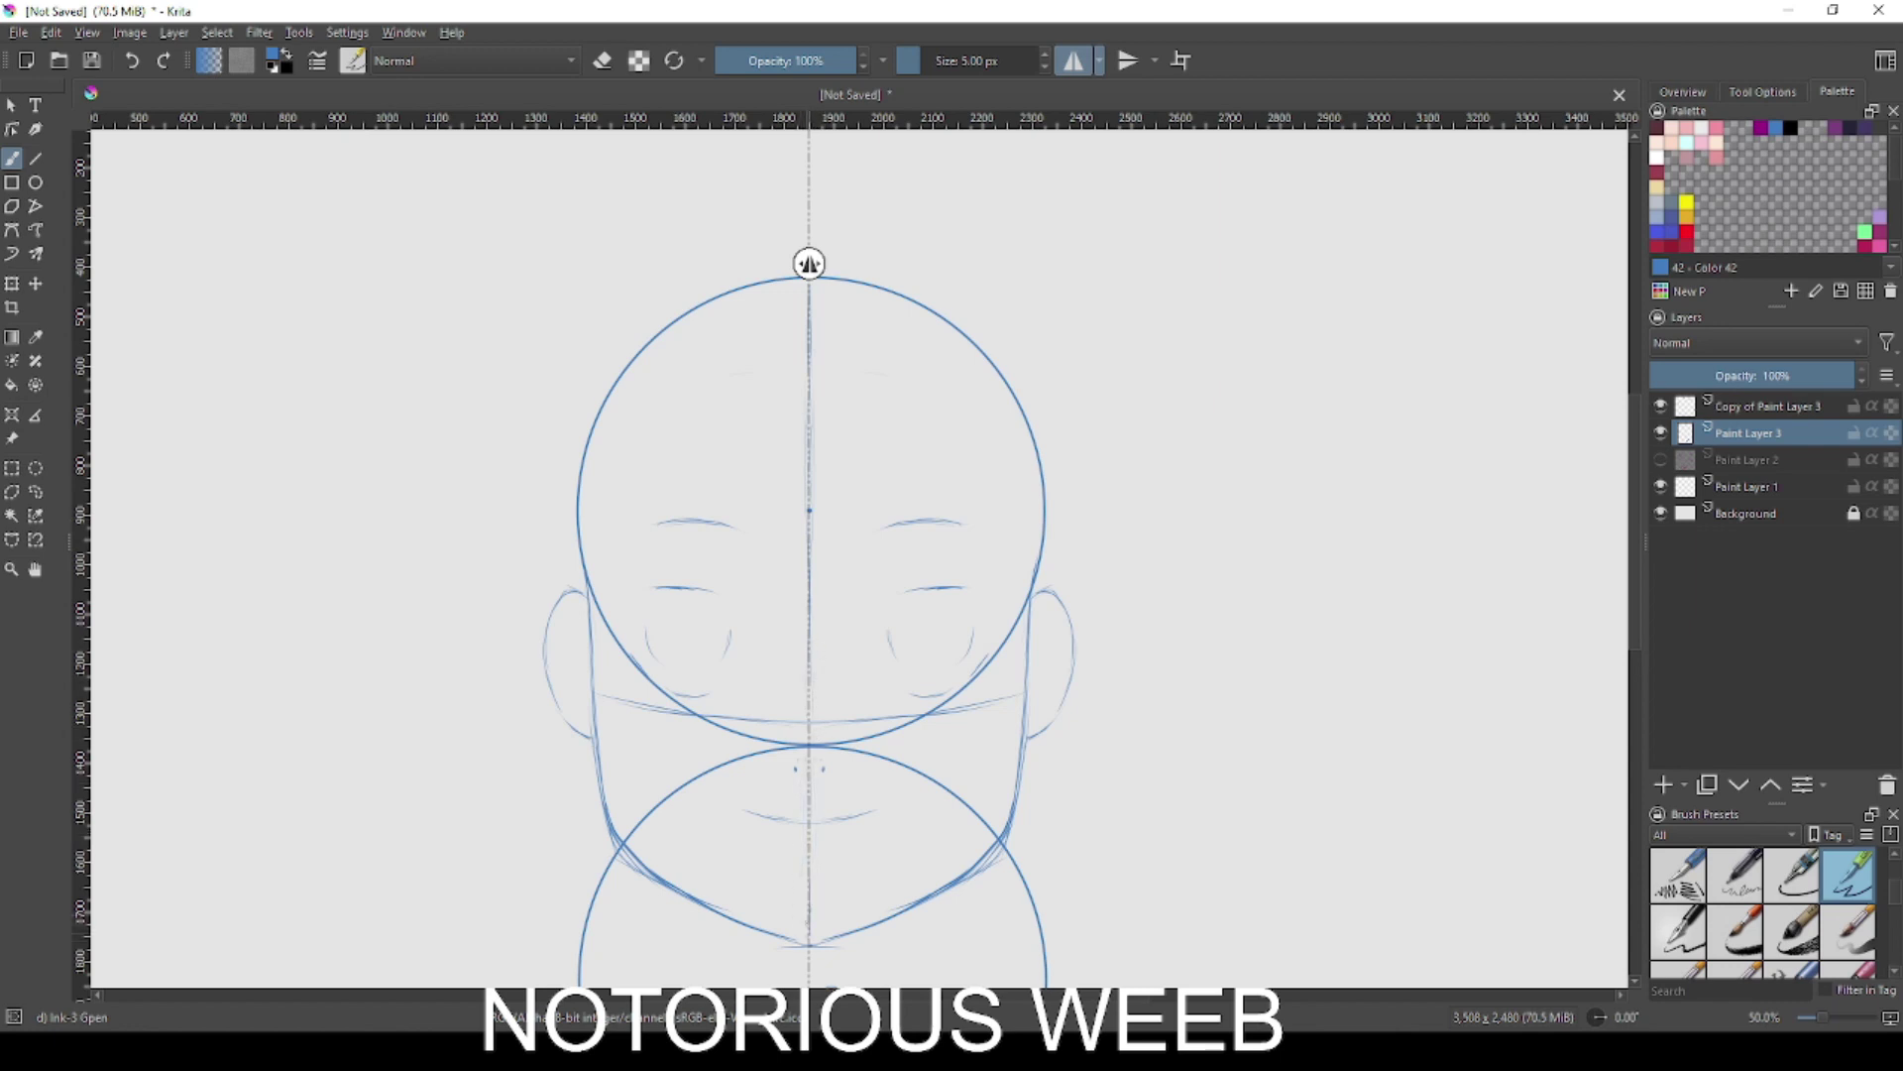
- Turn off mirroring and sketch an asymmetrical hairline from the left temple over the forehead to the right temple
{"action": "left_click", "coordinate": [1074, 61]}
{"action": "left_click_drag", "start_coordinate": [598, 531], "coordinate": [659, 414]}
{"action": "key", "text": "ctrl+z"}
{"action": "mouse_move", "coordinate": [588, 570]}
{"action": "left_mouse_down"}
{"action": "mouse_move", "coordinate": [604, 477]}
{"action": "mouse_move", "coordinate": [696, 375]}
{"action": "left_mouse_up"}
{"action": "key", "text": "ctrl+z"}
{"action": "mouse_move", "coordinate": [606, 476]}
{"action": "left_mouse_down"}
{"action": "mouse_move", "coordinate": [707, 357]}
{"action": "mouse_move", "coordinate": [693, 386]}
{"action": "left_mouse_up"}
{"action": "key", "text": "ctrl+z"}
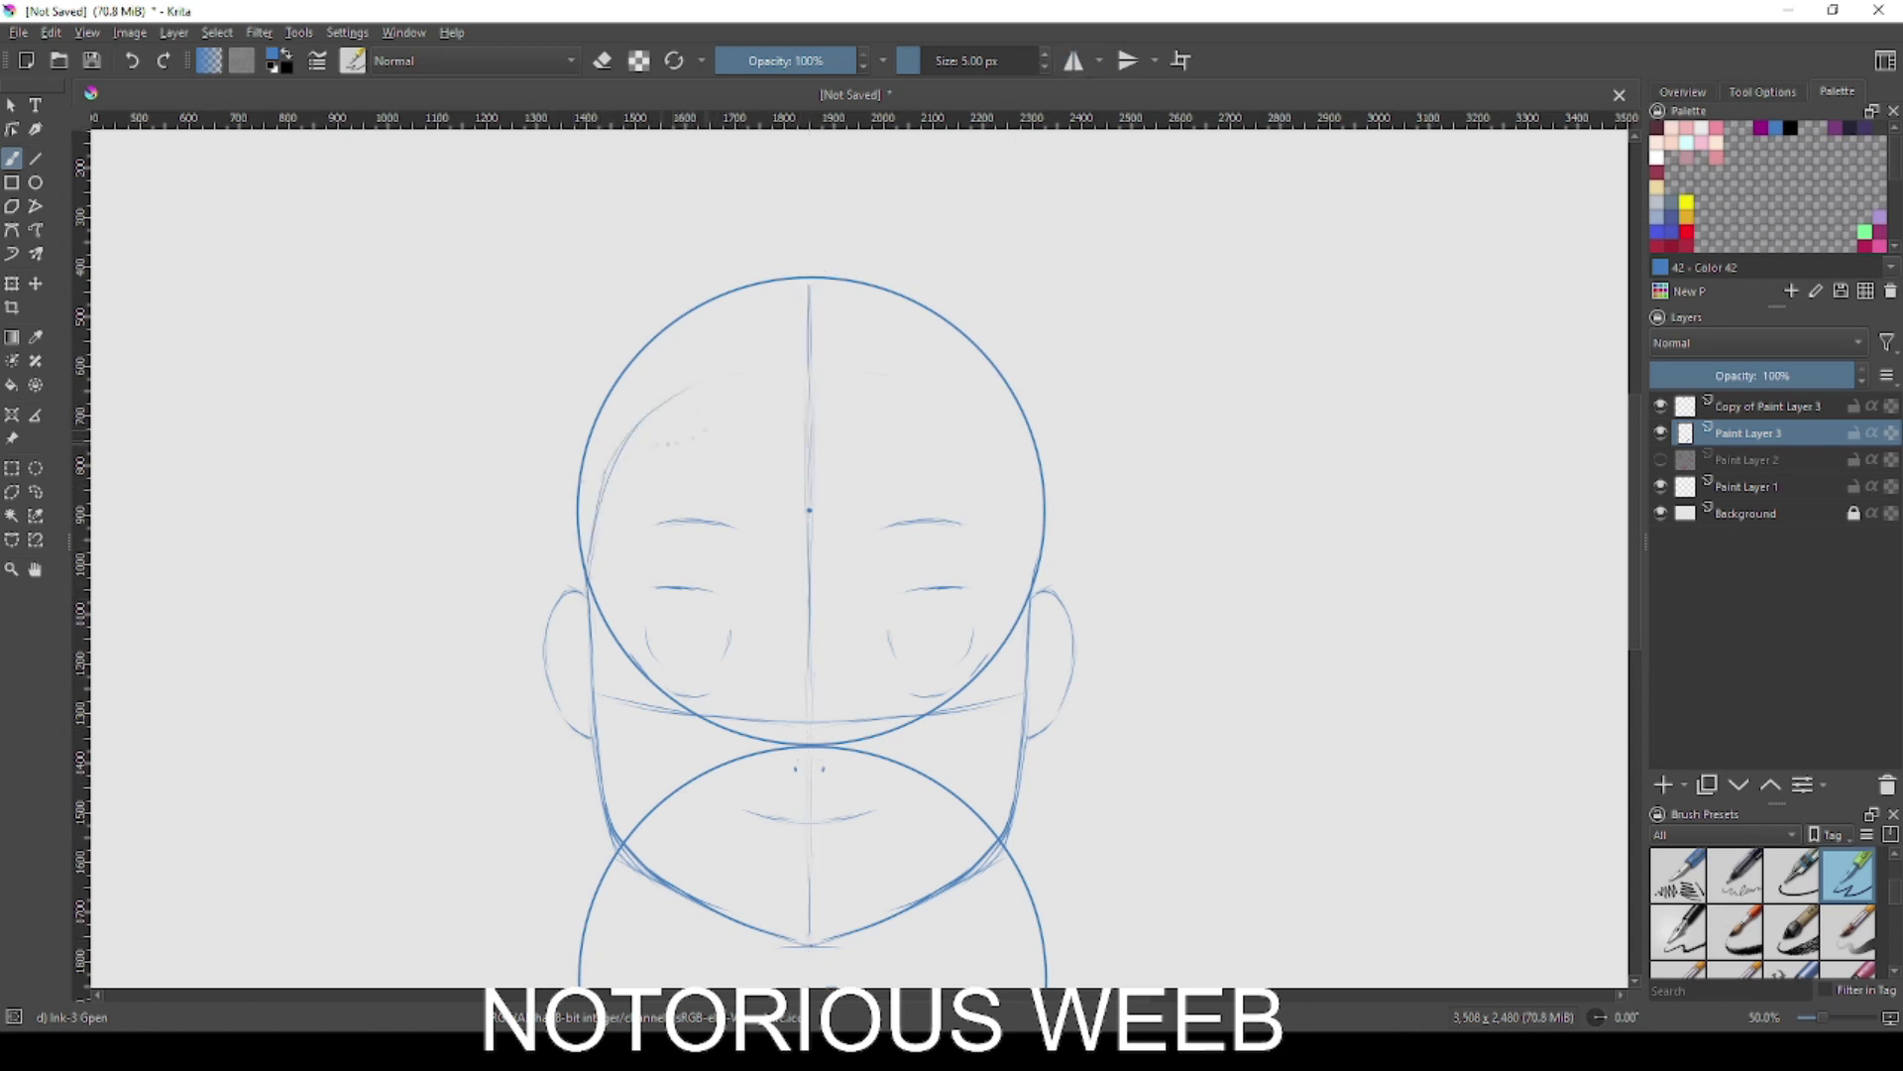
{"action": "key", "text": "ctrl+z"}
{"action": "left_click_drag", "start_coordinate": [748, 371], "coordinate": [889, 344]}
{"action": "key", "text": "ctrl+z"}
{"action": "mouse_move", "coordinate": [839, 343]}
{"action": "left_mouse_down"}
{"action": "mouse_move", "coordinate": [861, 379]}
{"action": "mouse_move", "coordinate": [850, 402]}
{"action": "mouse_move", "coordinate": [1005, 502]}
{"action": "mouse_move", "coordinate": [1032, 568]}
{"action": "mouse_move", "coordinate": [950, 420]}
{"action": "mouse_move", "coordinate": [869, 336]}
{"action": "mouse_move", "coordinate": [985, 470]}
{"action": "mouse_move", "coordinate": [1021, 530]}
{"action": "left_mouse_up"}
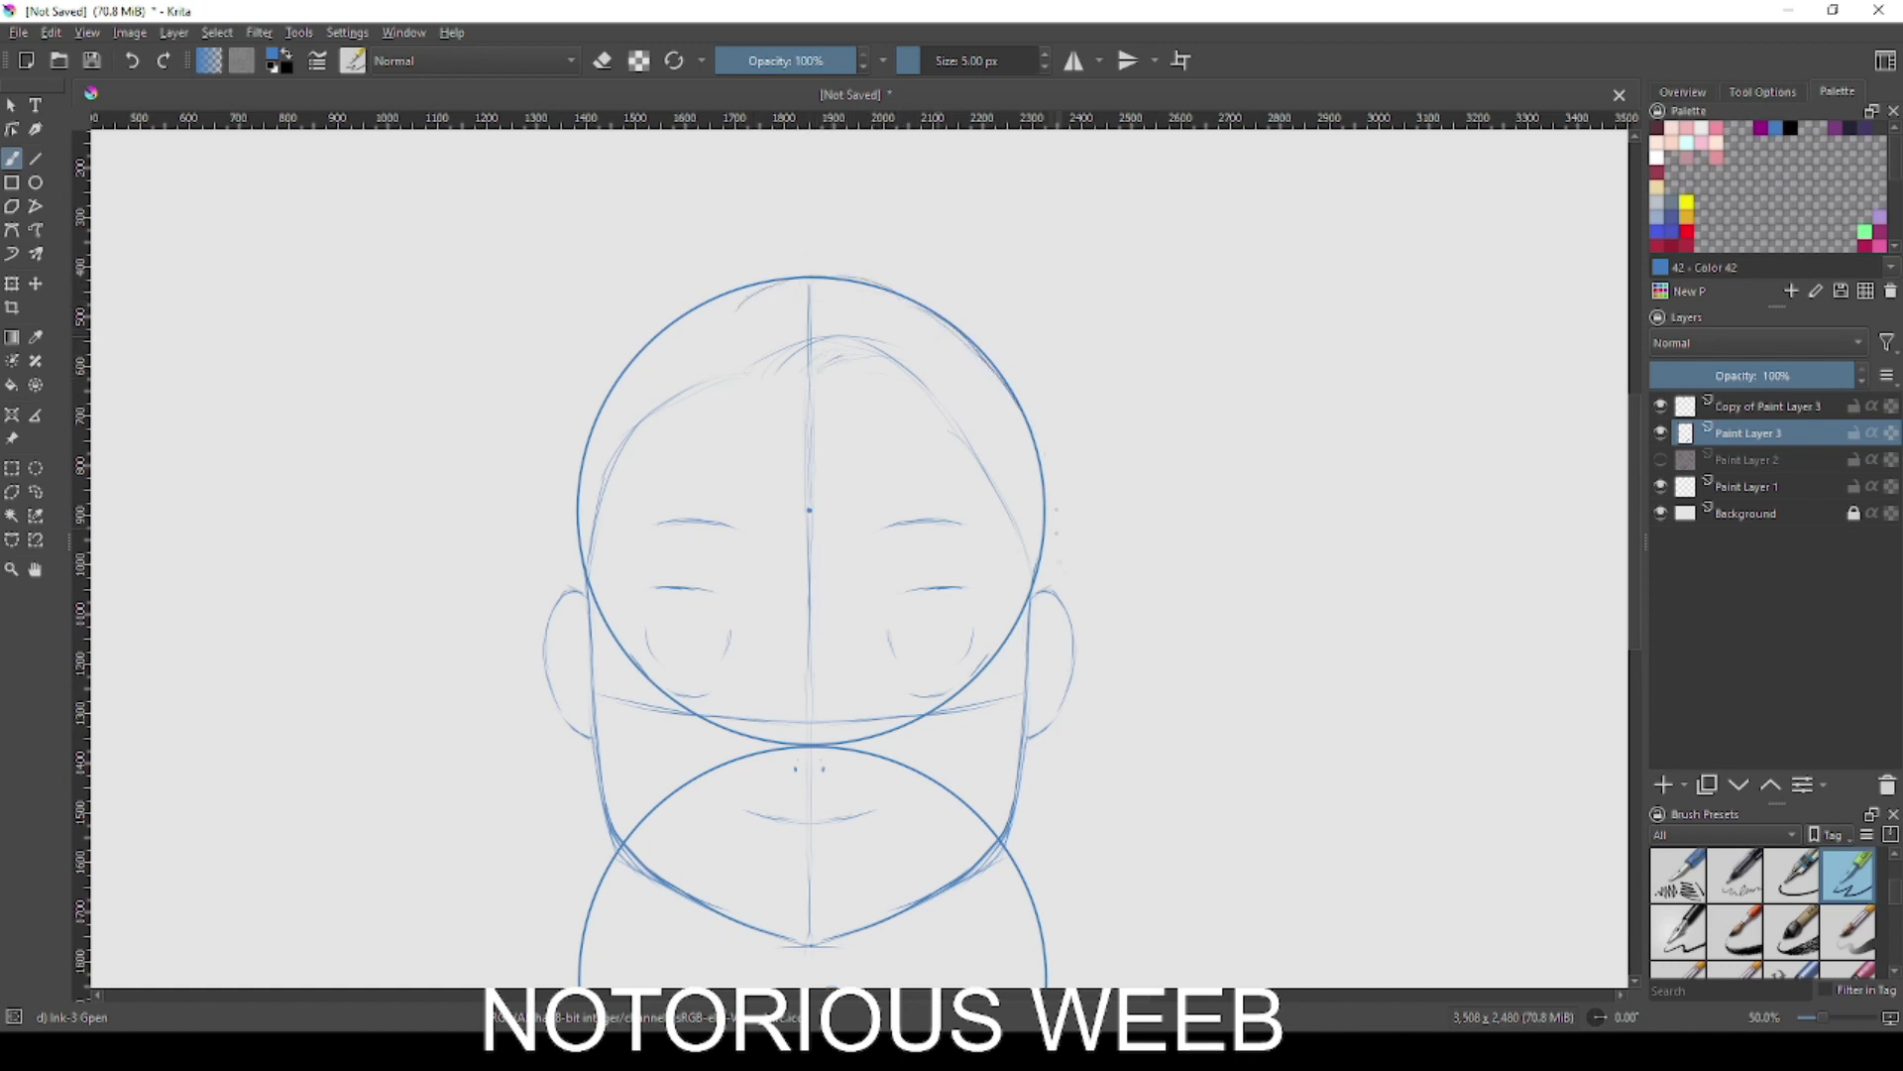
- Sketch the hair on the left side of the head, flowing past the ear to pointed tips beside the jaw
{"action": "left_click_drag", "start_coordinate": [467, 773], "coordinate": [498, 679]}
{"action": "mouse_move", "coordinate": [764, 241]}
{"action": "left_mouse_down"}
{"action": "mouse_move", "coordinate": [706, 259]}
{"action": "mouse_move", "coordinate": [721, 267]}
{"action": "left_mouse_up"}
{"action": "key", "text": "ctrl+z"}
{"action": "left_click_drag", "start_coordinate": [747, 228], "coordinate": [693, 262]}
{"action": "key", "text": "ctrl+z"}
{"action": "left_click_drag", "start_coordinate": [619, 337], "coordinate": [595, 464]}
{"action": "mouse_move", "coordinate": [699, 248]}
{"action": "left_mouse_down"}
{"action": "mouse_move", "coordinate": [743, 225]}
{"action": "mouse_move", "coordinate": [608, 318]}
{"action": "mouse_move", "coordinate": [560, 500]}
{"action": "left_mouse_up"}
{"action": "key", "text": "ctrl+z"}
{"action": "key", "text": "ctrl+z"}
{"action": "left_click_drag", "start_coordinate": [619, 260], "coordinate": [536, 726]}
{"action": "left_click_drag", "start_coordinate": [546, 645], "coordinate": [491, 766]}
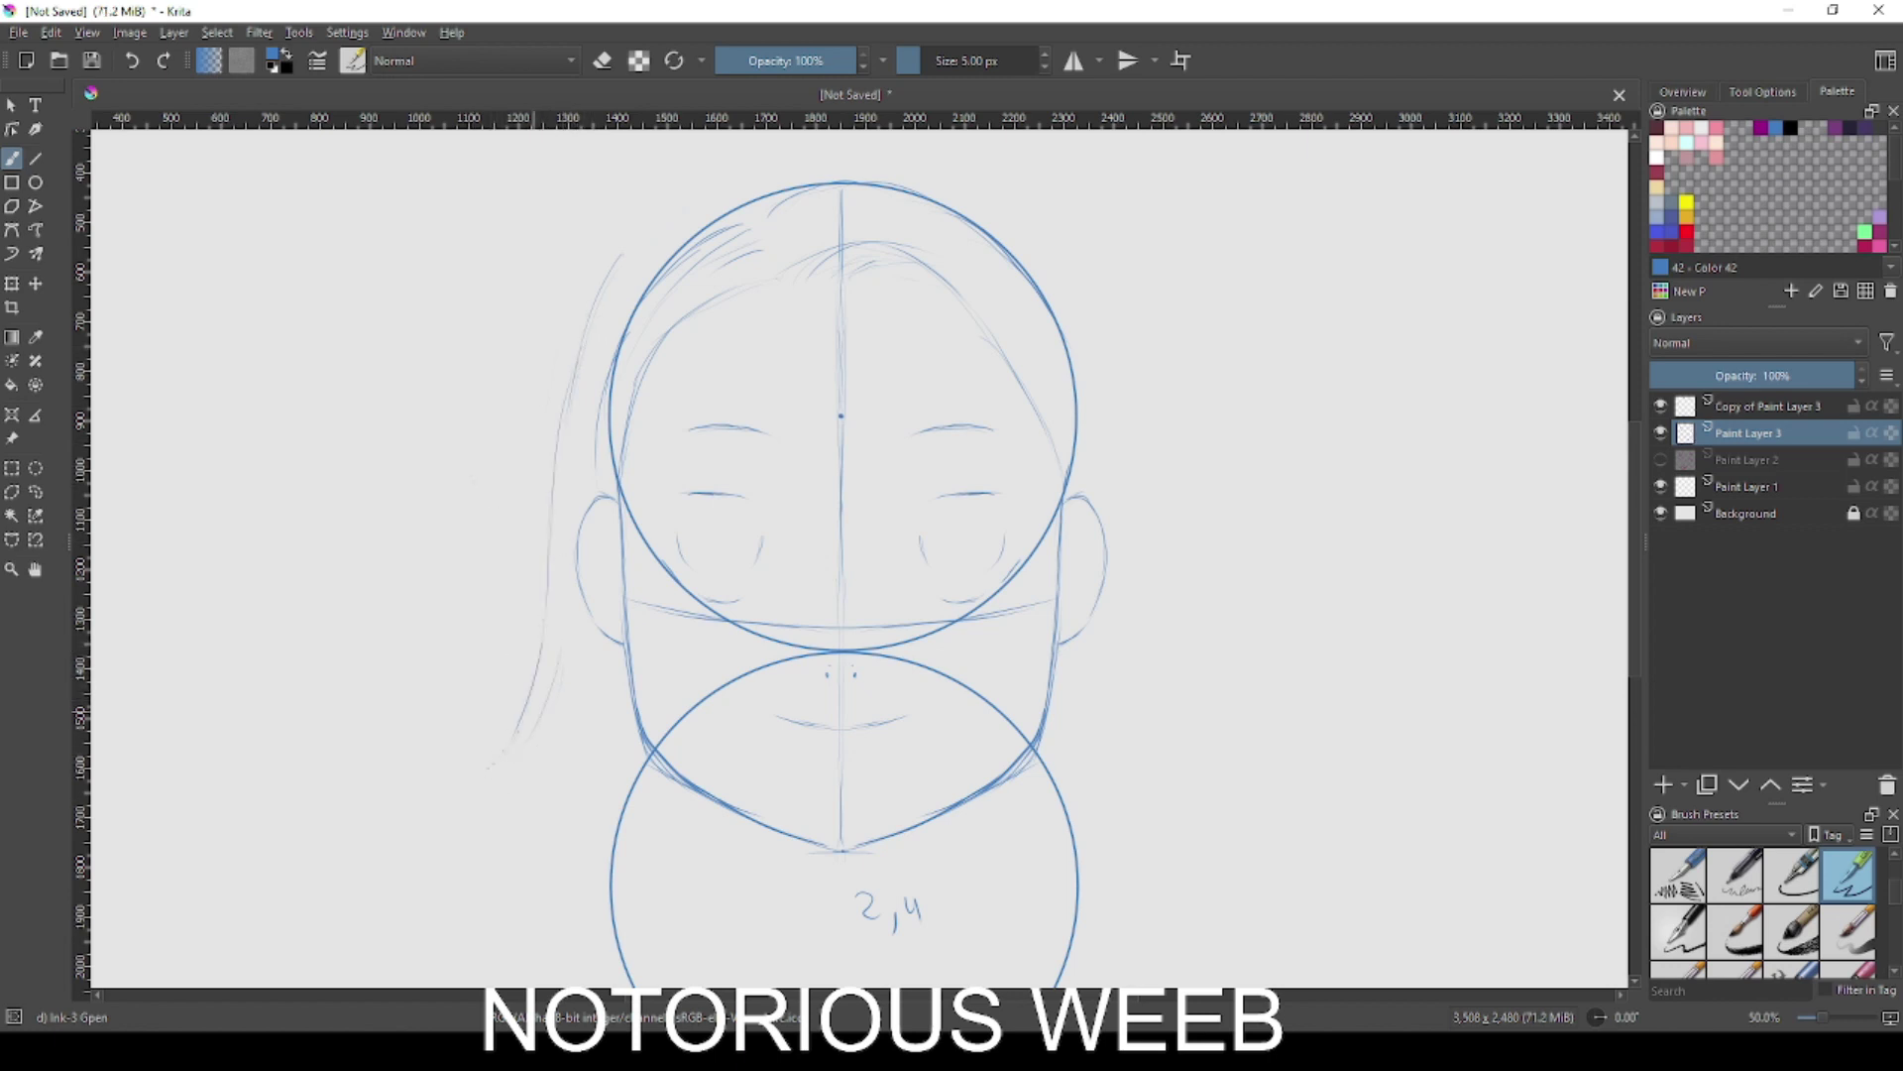
{"action": "left_click_drag", "start_coordinate": [559, 714], "coordinate": [523, 813]}
- Sketch both sides of the neck below the jaw using mirroring, and switch mirroring off again
{"action": "left_click", "coordinate": [1074, 61]}
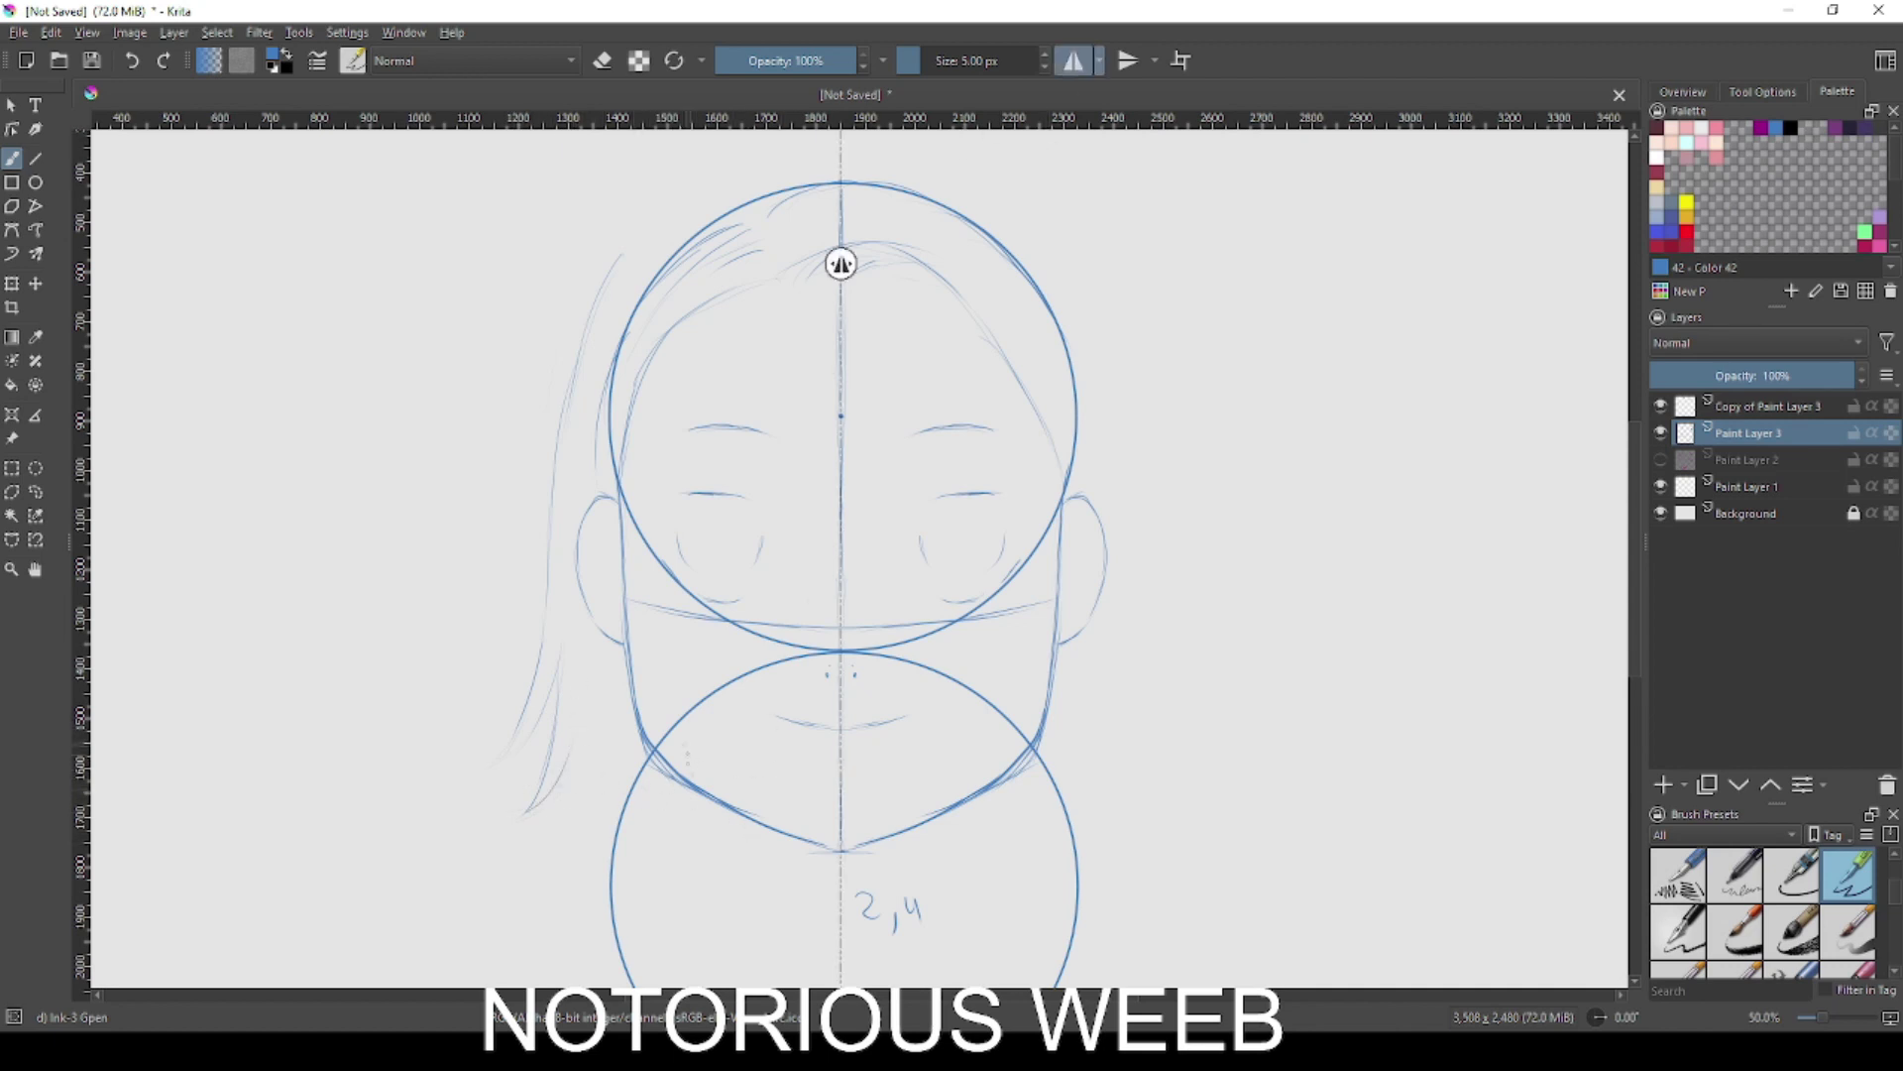
{"action": "left_click_drag", "start_coordinate": [775, 830], "coordinate": [761, 930]}
{"action": "key", "text": "ctrl+z"}
{"action": "mouse_move", "coordinate": [752, 819]}
{"action": "left_mouse_down"}
{"action": "mouse_move", "coordinate": [739, 936]}
{"action": "mouse_move", "coordinate": [704, 906]}
{"action": "left_mouse_up"}
{"action": "key", "text": "ctrl+z"}
{"action": "key", "text": "ctrl+z"}
{"action": "left_click", "coordinate": [1073, 60]}
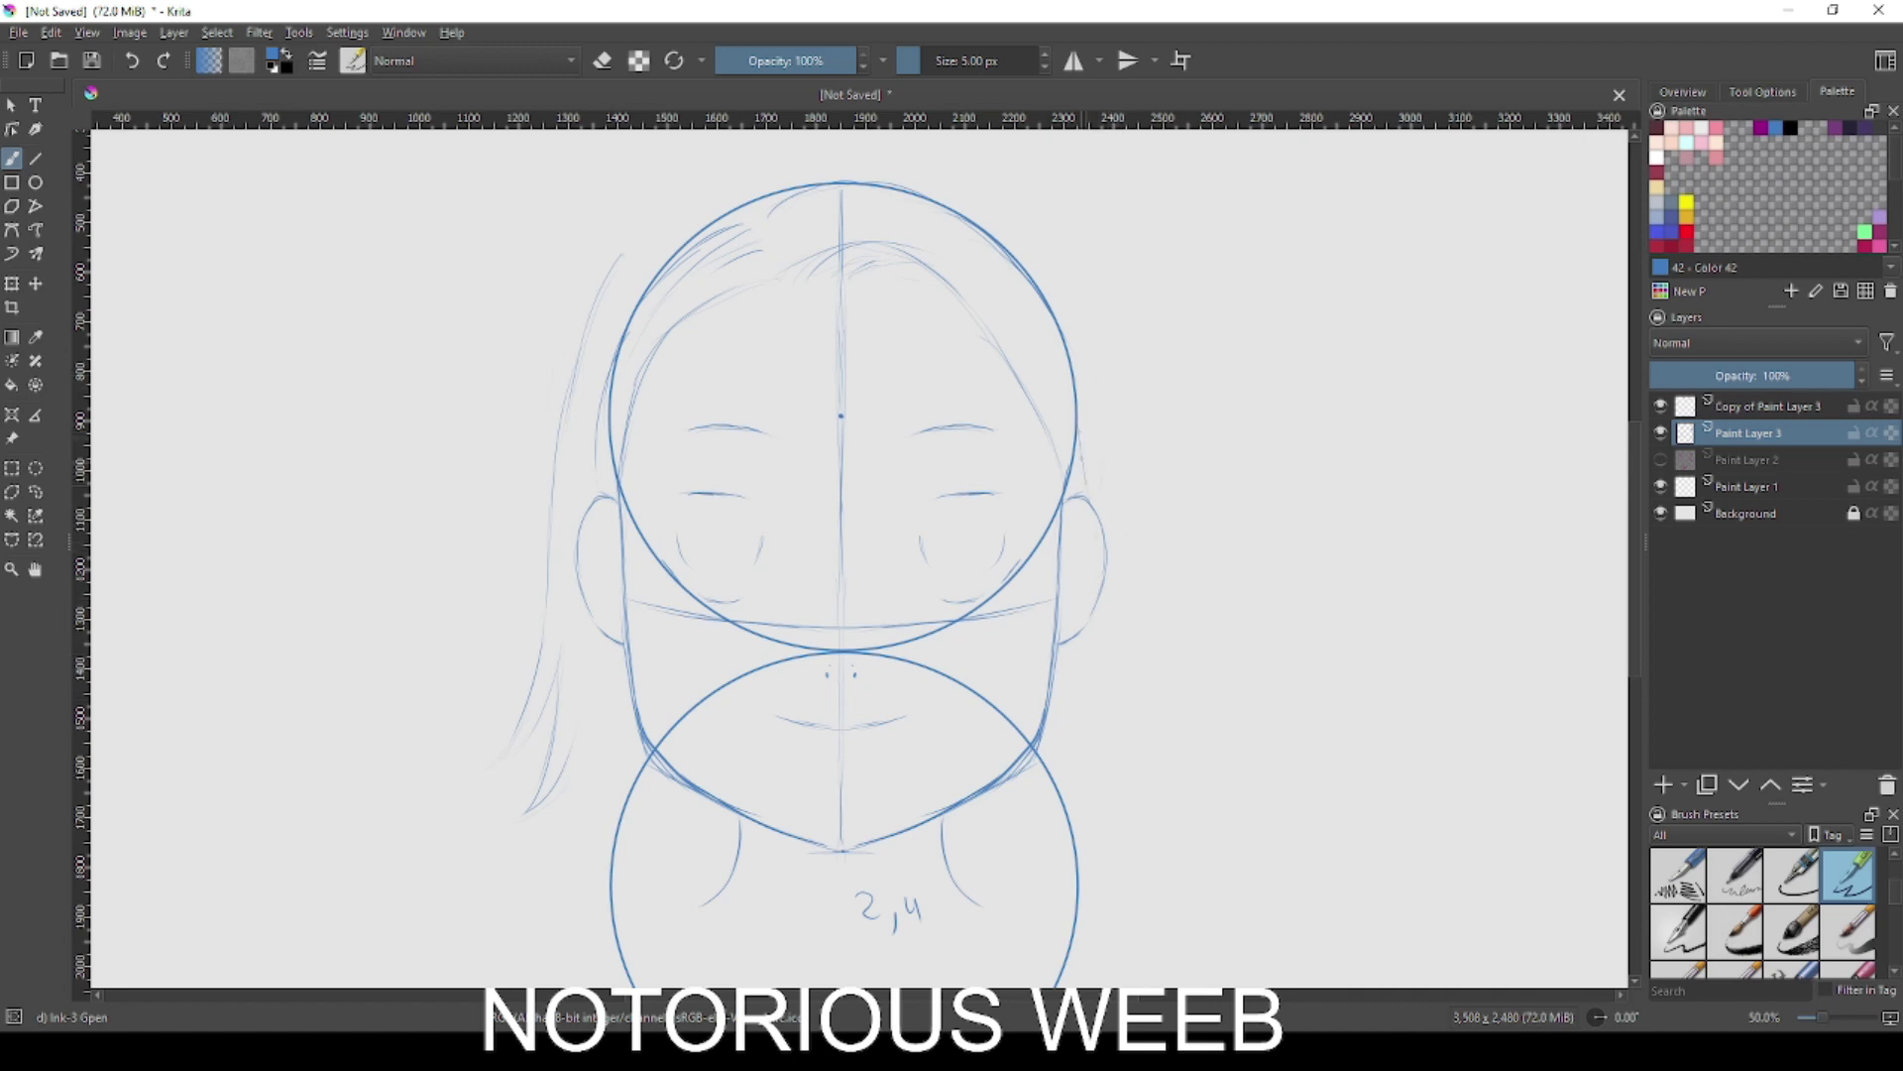
- Sketch the outer hair contour just above the upper circle, over the crown and down the right side
{"action": "left_click_drag", "start_coordinate": [928, 340], "coordinate": [947, 421]}
{"action": "left_click_drag", "start_coordinate": [828, 239], "coordinate": [943, 256]}
{"action": "left_click_drag", "start_coordinate": [642, 335], "coordinate": [732, 275]}
{"action": "key", "text": "ctrl+z"}
{"action": "left_click_drag", "start_coordinate": [643, 333], "coordinate": [818, 244]}
{"action": "mouse_move", "coordinate": [941, 244]}
{"action": "left_mouse_down"}
{"action": "mouse_move", "coordinate": [1085, 319]}
{"action": "mouse_move", "coordinate": [1064, 330]}
{"action": "mouse_move", "coordinate": [1142, 426]}
{"action": "left_mouse_up"}
{"action": "key", "text": "ctrl+z"}
{"action": "mouse_move", "coordinate": [1208, 531]}
{"action": "left_mouse_down"}
{"action": "mouse_move", "coordinate": [1181, 369]}
{"action": "mouse_move", "coordinate": [1180, 518]}
{"action": "left_mouse_up"}
{"action": "key", "text": "ctrl+z"}
{"action": "left_click_drag", "start_coordinate": [1037, 317], "coordinate": [1127, 481]}
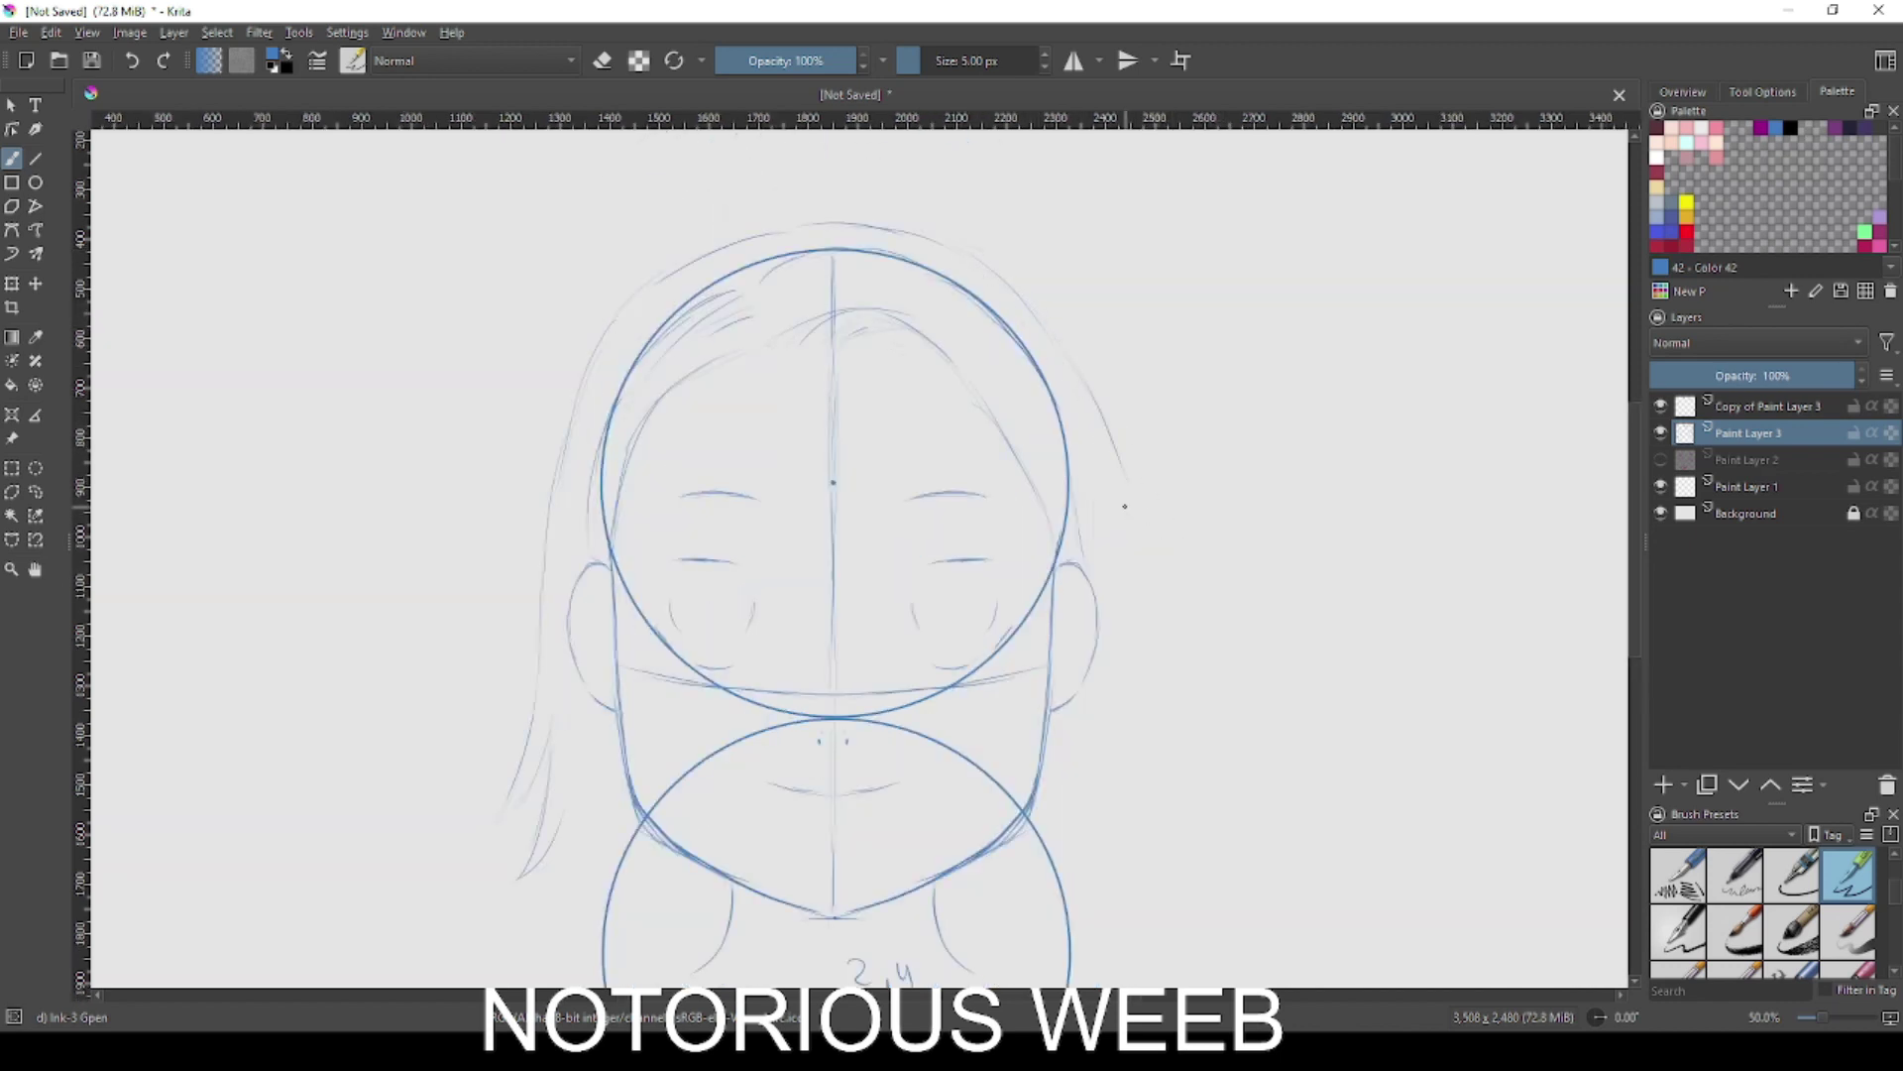
- Extend the right side hair past the ear and add pointed hair tips around both sides of the neck
{"action": "left_click_drag", "start_coordinate": [1093, 412], "coordinate": [1124, 570]}
{"action": "left_click_drag", "start_coordinate": [1126, 646], "coordinate": [1153, 745]}
{"action": "left_click_drag", "start_coordinate": [1116, 727], "coordinate": [1172, 793]}
{"action": "left_click_drag", "start_coordinate": [1117, 735], "coordinate": [1137, 829]}
{"action": "left_click_drag", "start_coordinate": [1025, 867], "coordinate": [1102, 909]}
{"action": "left_click_drag", "start_coordinate": [1077, 819], "coordinate": [1088, 901]}
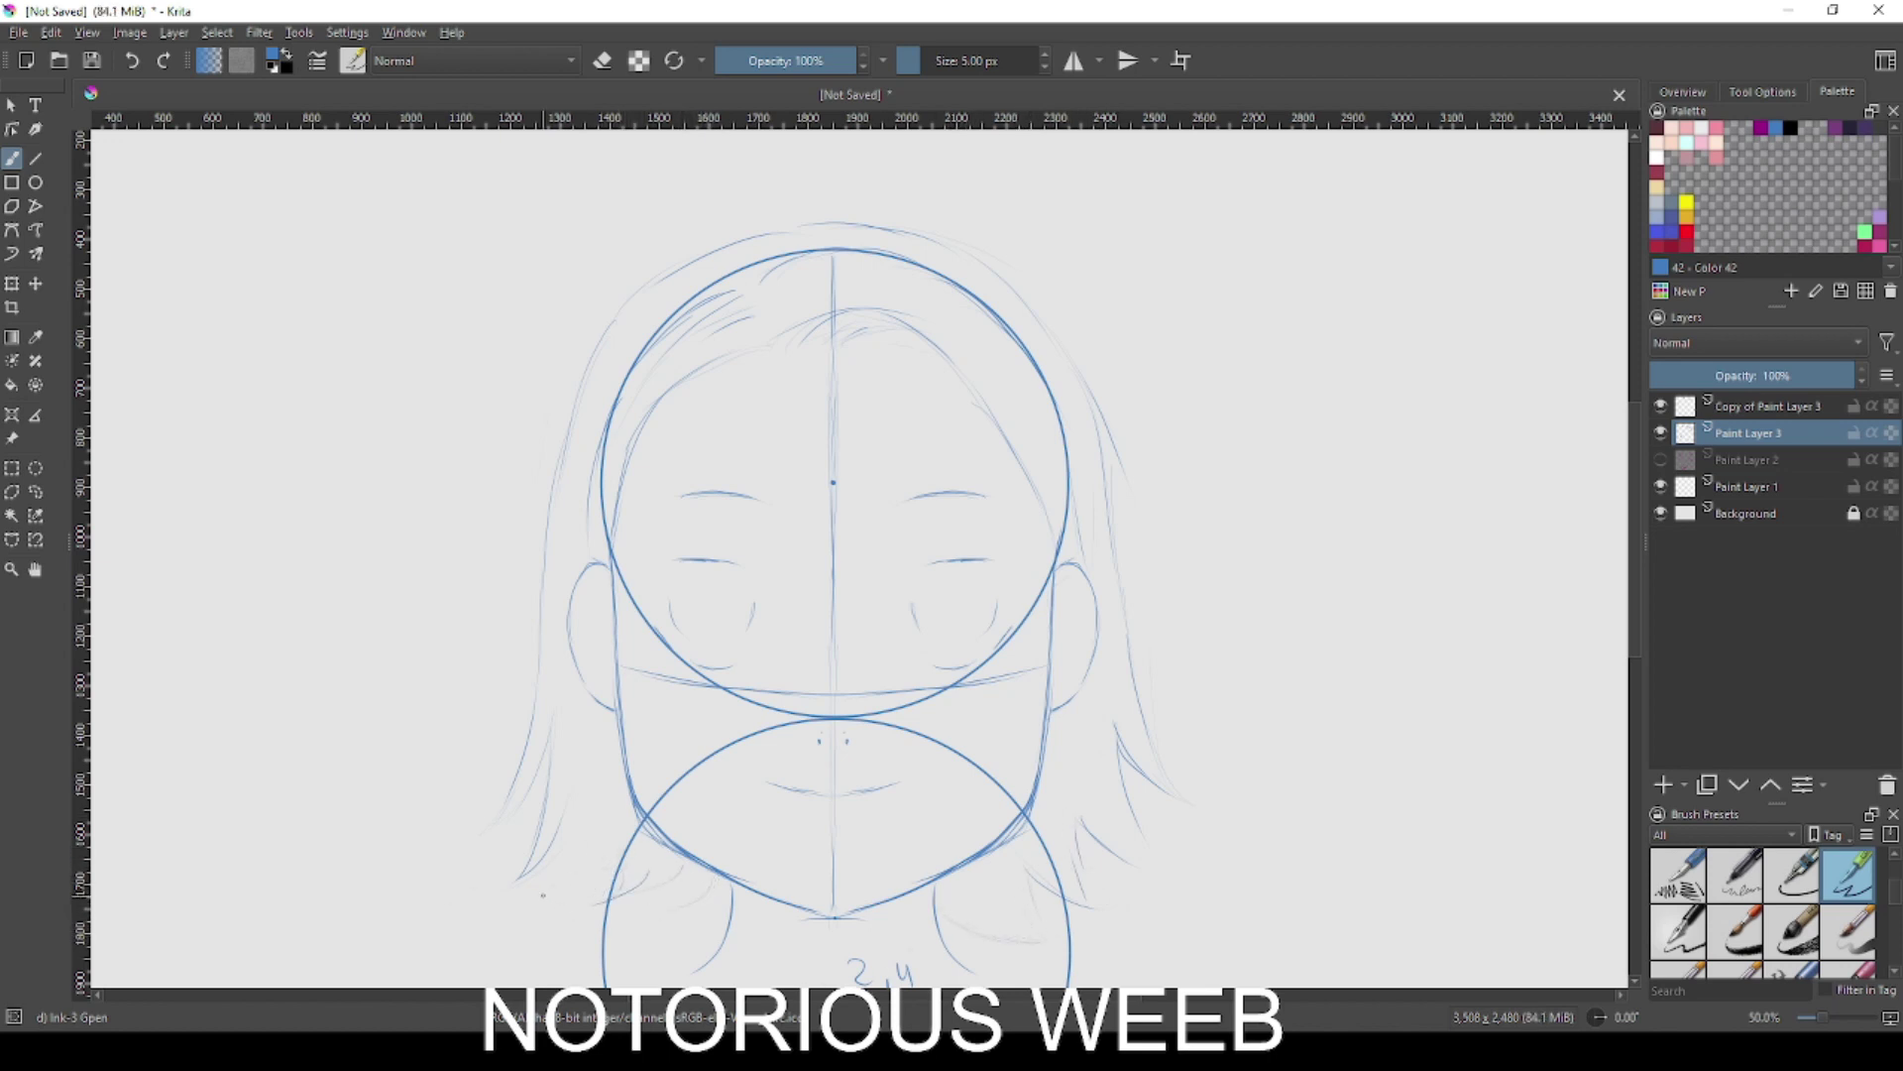
{"action": "left_click_drag", "start_coordinate": [565, 794], "coordinate": [542, 892]}
{"action": "left_click_drag", "start_coordinate": [611, 850], "coordinate": [567, 890]}
{"action": "key", "text": "ctrl+z"}
- Turn on mirroring and darken the outlines of both ears
{"action": "left_click", "coordinate": [1074, 63]}
{"action": "mouse_move", "coordinate": [597, 710]}
{"action": "left_mouse_down"}
{"action": "mouse_move", "coordinate": [616, 726]}
{"action": "mouse_move", "coordinate": [567, 644]}
{"action": "mouse_move", "coordinate": [583, 599]}
{"action": "left_mouse_up"}
{"action": "key", "text": "ctrl+z"}
{"action": "key", "text": "ctrl+z"}
{"action": "left_click_drag", "start_coordinate": [568, 649], "coordinate": [607, 566]}
{"action": "key", "text": "ctrl+z"}
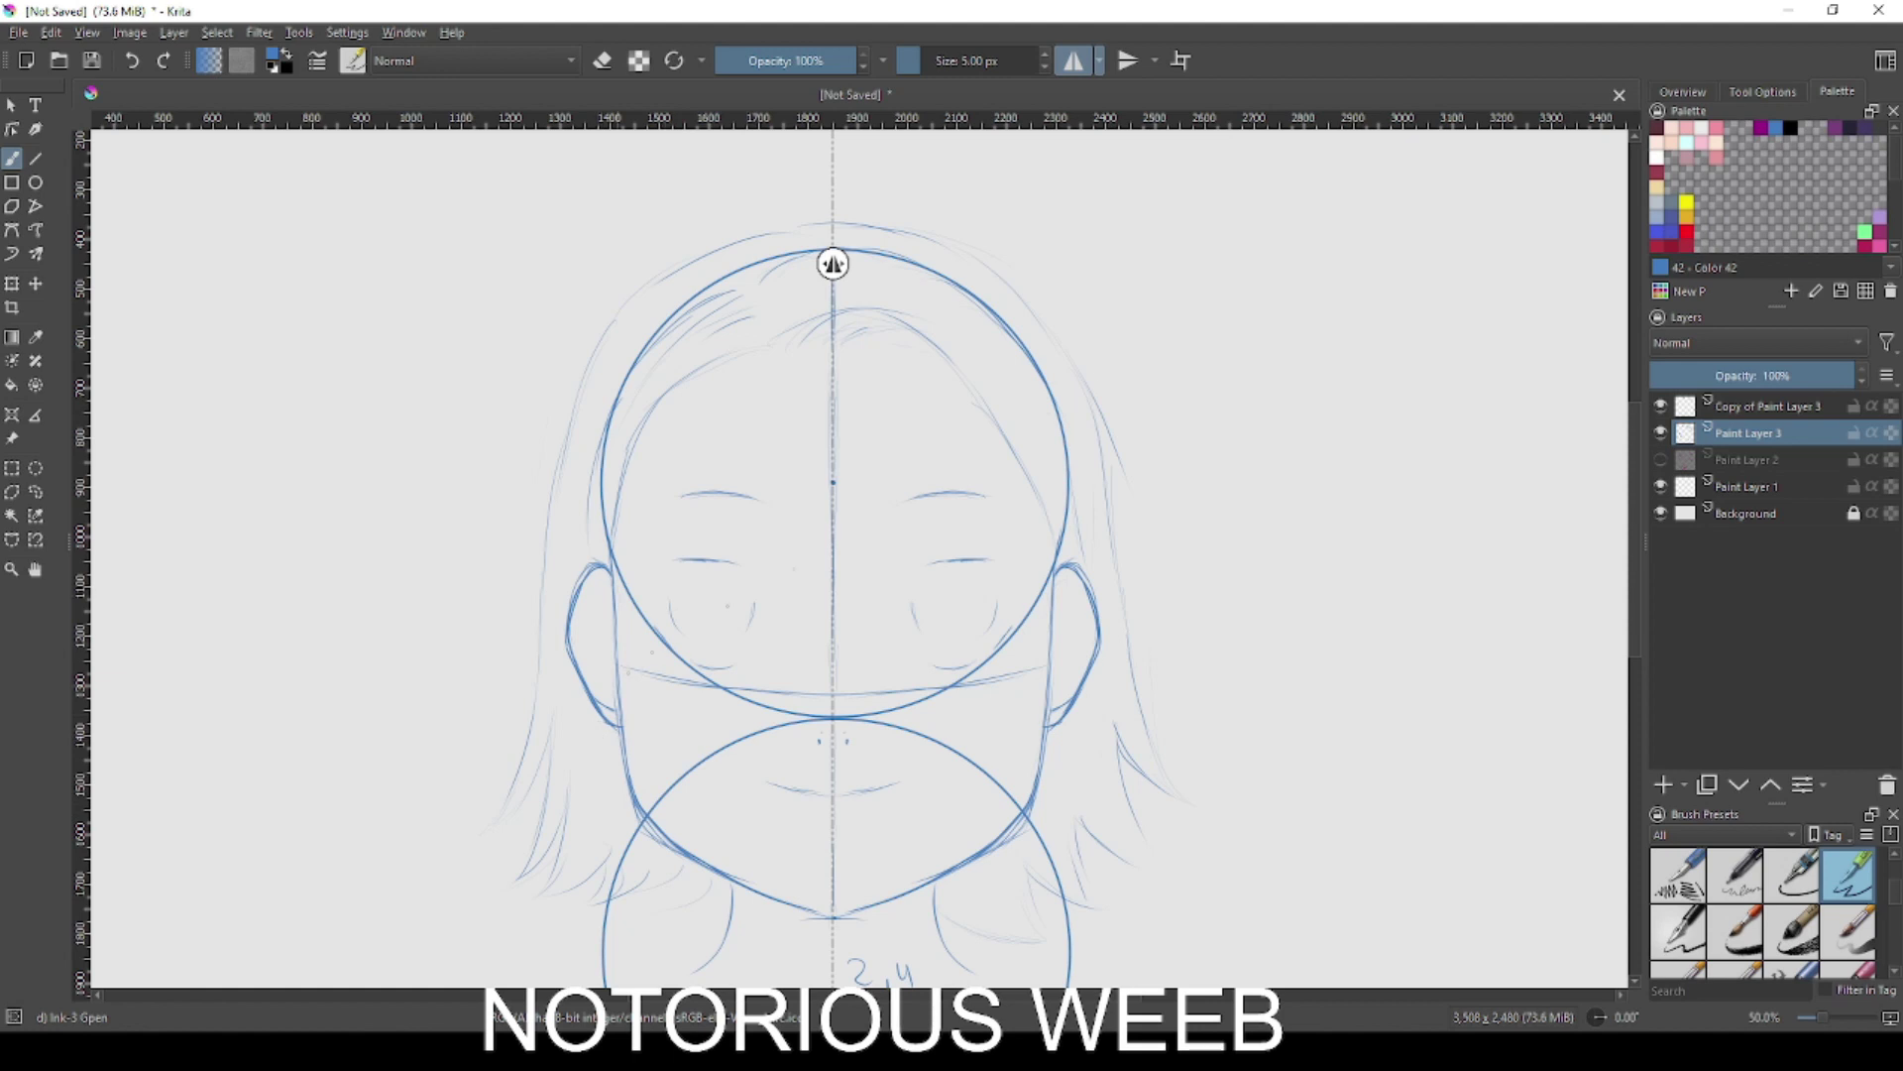
- Turn off mirroring and sketch the inner fold lines of the ears
{"action": "left_click", "coordinate": [1075, 63]}
{"action": "left_click_drag", "start_coordinate": [1053, 649], "coordinate": [1069, 591]}
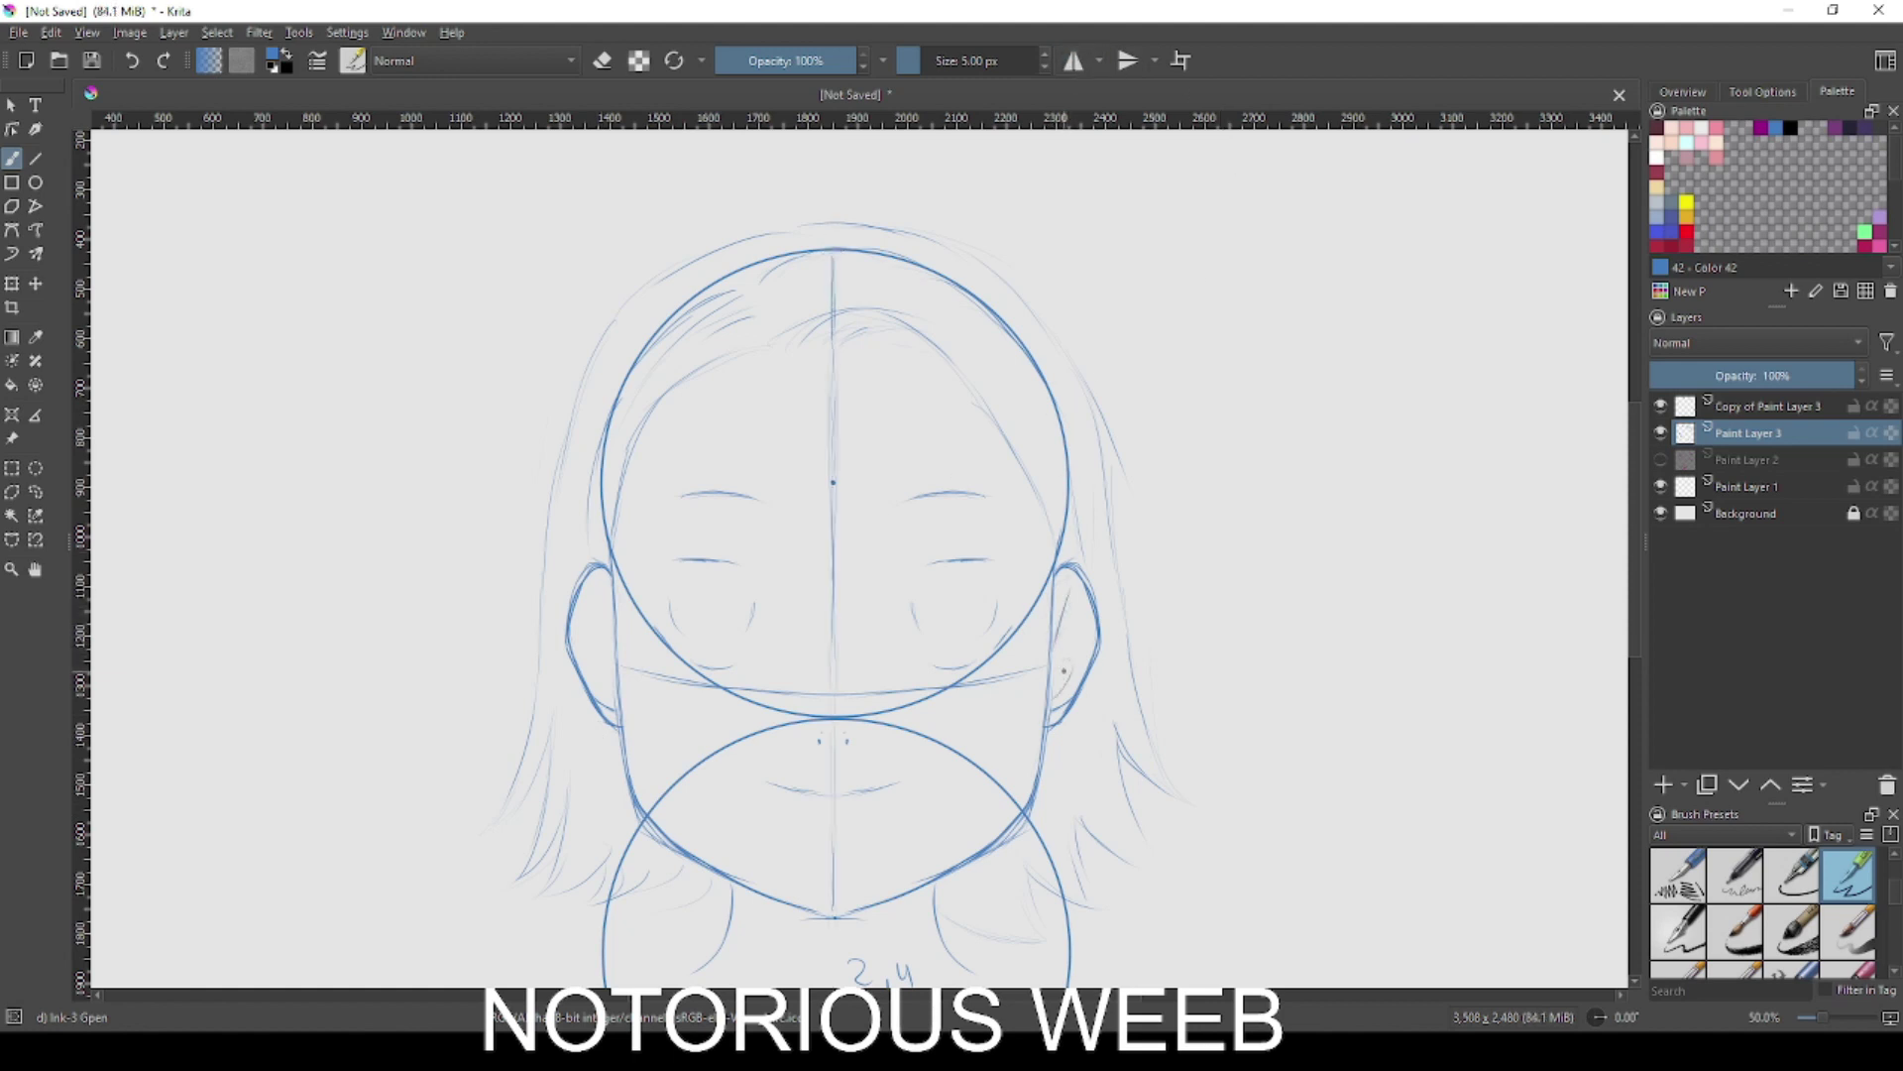
{"action": "left_click_drag", "start_coordinate": [1059, 708], "coordinate": [1081, 670]}
{"action": "left_click", "coordinate": [1661, 433]}
{"action": "left_click", "coordinate": [1660, 433]}
{"action": "scroll", "coordinate": [792, 356], "scroll_direction": "up", "scroll_amount": 1}
{"action": "scroll", "coordinate": [792, 356], "scroll_direction": "down", "scroll_amount": 2}
{"action": "scroll", "coordinate": [785, 336], "scroll_direction": "up", "scroll_amount": 1}
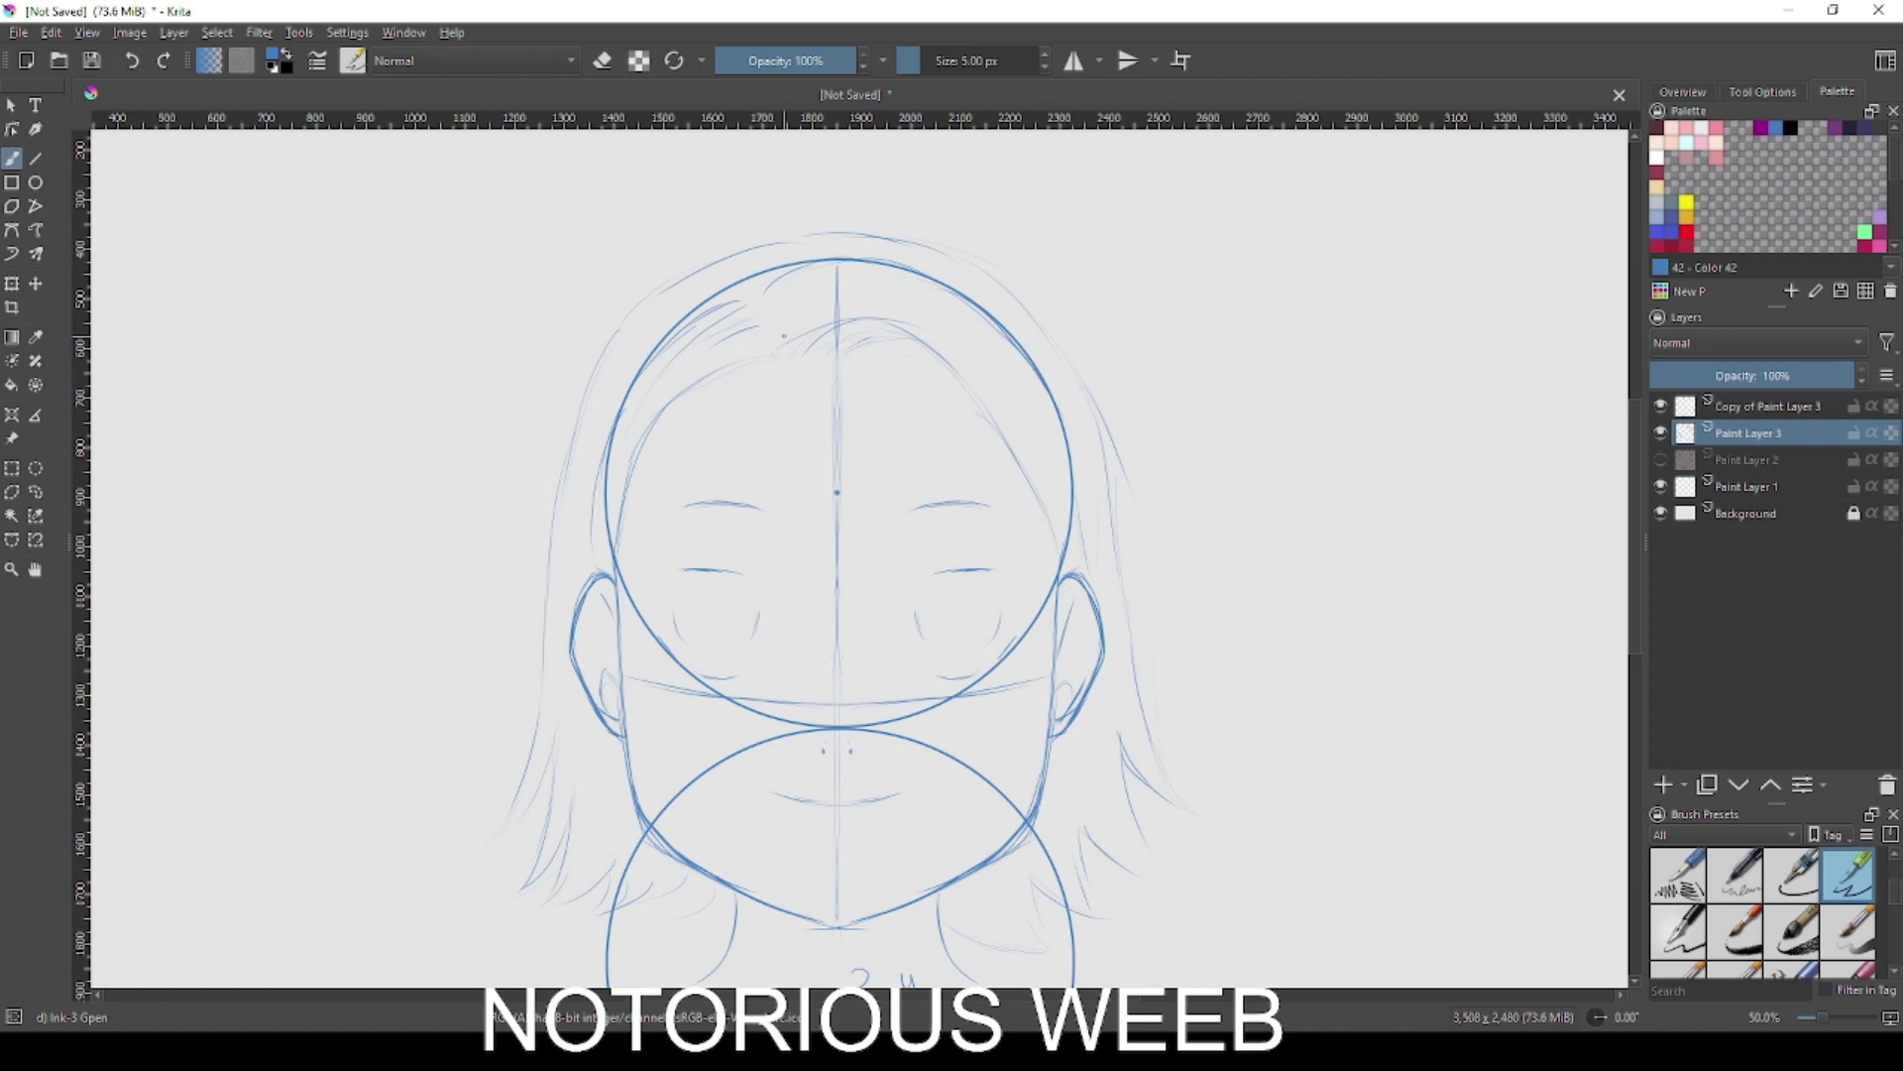
- Hide Copy of Paint Layer 3 and add a new paint layer for the line art
{"action": "left_click", "coordinate": [1663, 784]}
{"action": "left_click", "coordinate": [1887, 784]}
{"action": "left_click", "coordinate": [1661, 407]}
{"action": "left_click", "coordinate": [1664, 783]}
- Choose the purple Color 43 swatch and lower the opacity of Paint Layer 3 to 48%
{"action": "left_click", "coordinate": [1761, 129]}
{"action": "left_click", "coordinate": [1775, 460]}
{"action": "left_click", "coordinate": [1745, 376]}
- Try purple strokes beside the head, make Paint Layer 4 active and switch to the custom 00 brush preset
{"action": "left_click_drag", "start_coordinate": [1237, 380], "coordinate": [1355, 523]}
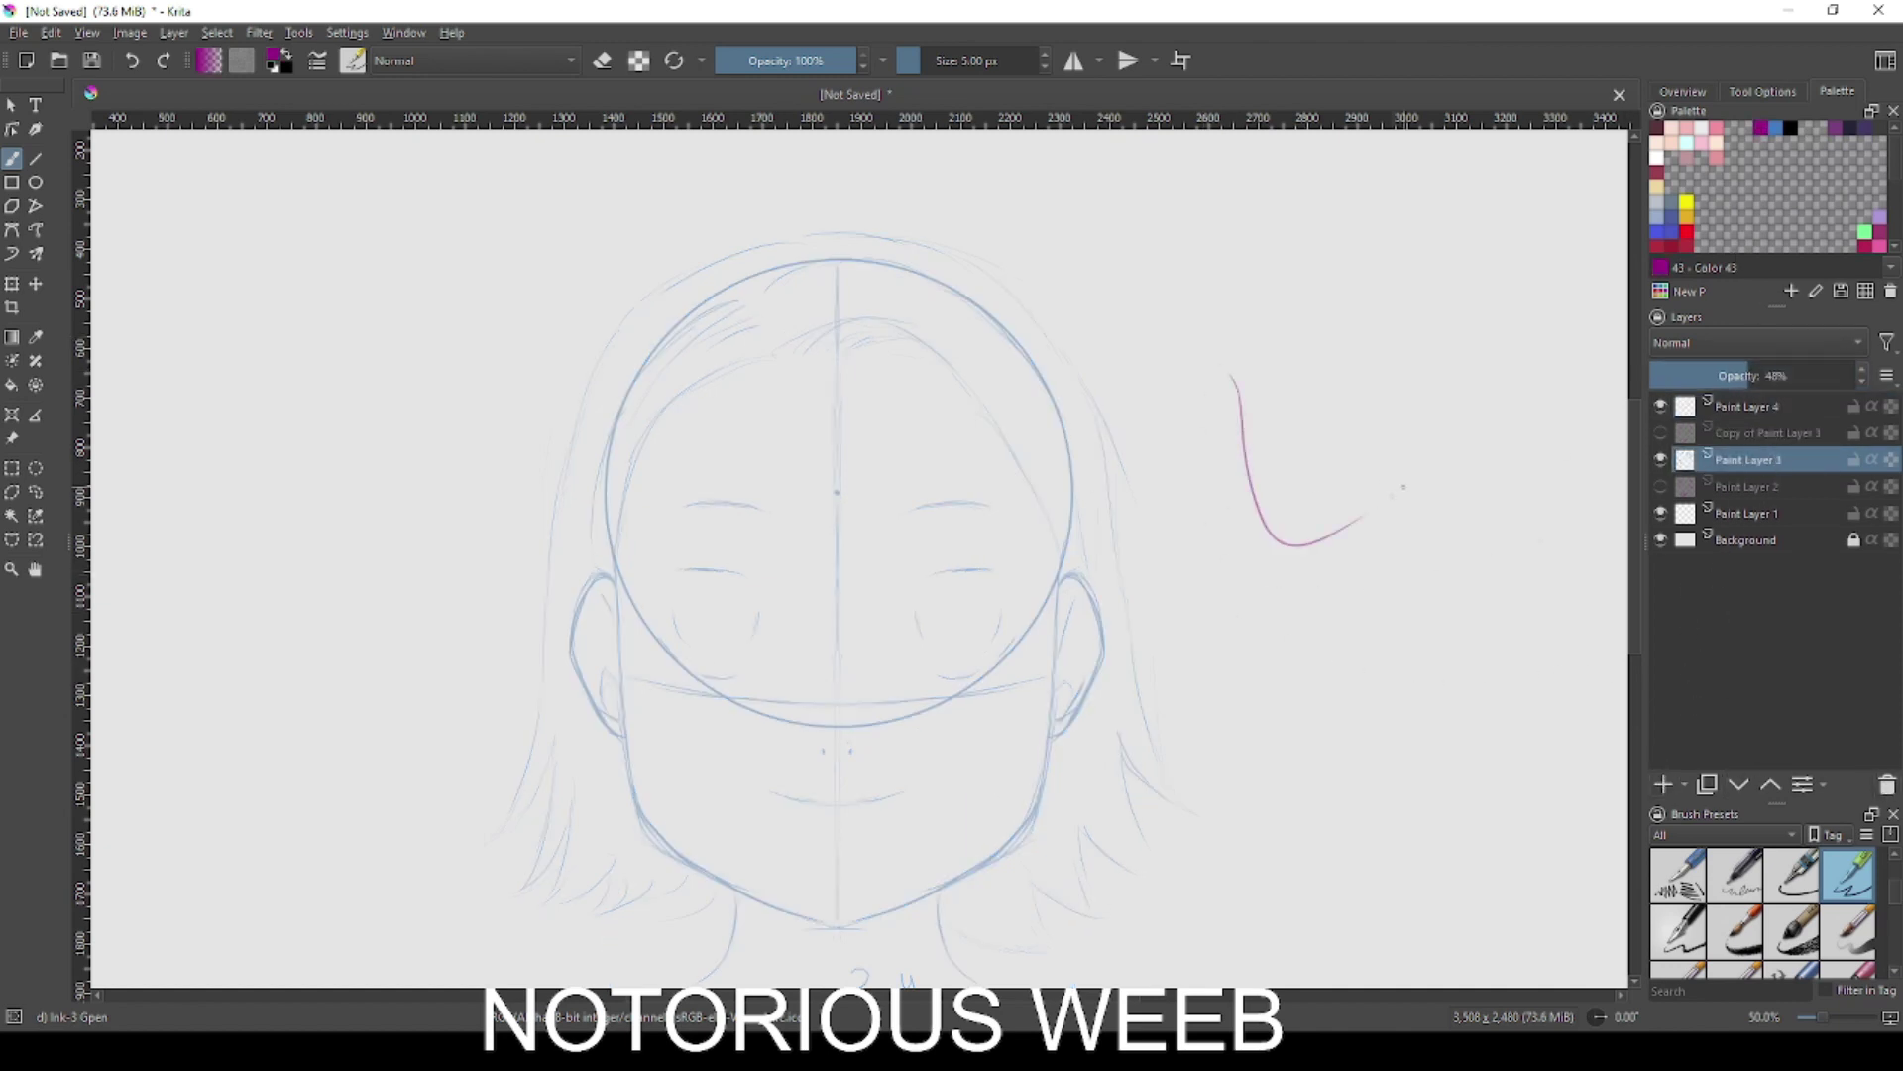
{"action": "key", "text": "ctrl+z"}
{"action": "left_click", "coordinate": [1808, 406]}
{"action": "left_click_drag", "start_coordinate": [1200, 513], "coordinate": [1177, 464]}
{"action": "key", "text": "ctrl+z"}
{"action": "right_click", "coordinate": [1155, 497]}
{"action": "left_click", "coordinate": [1028, 524]}
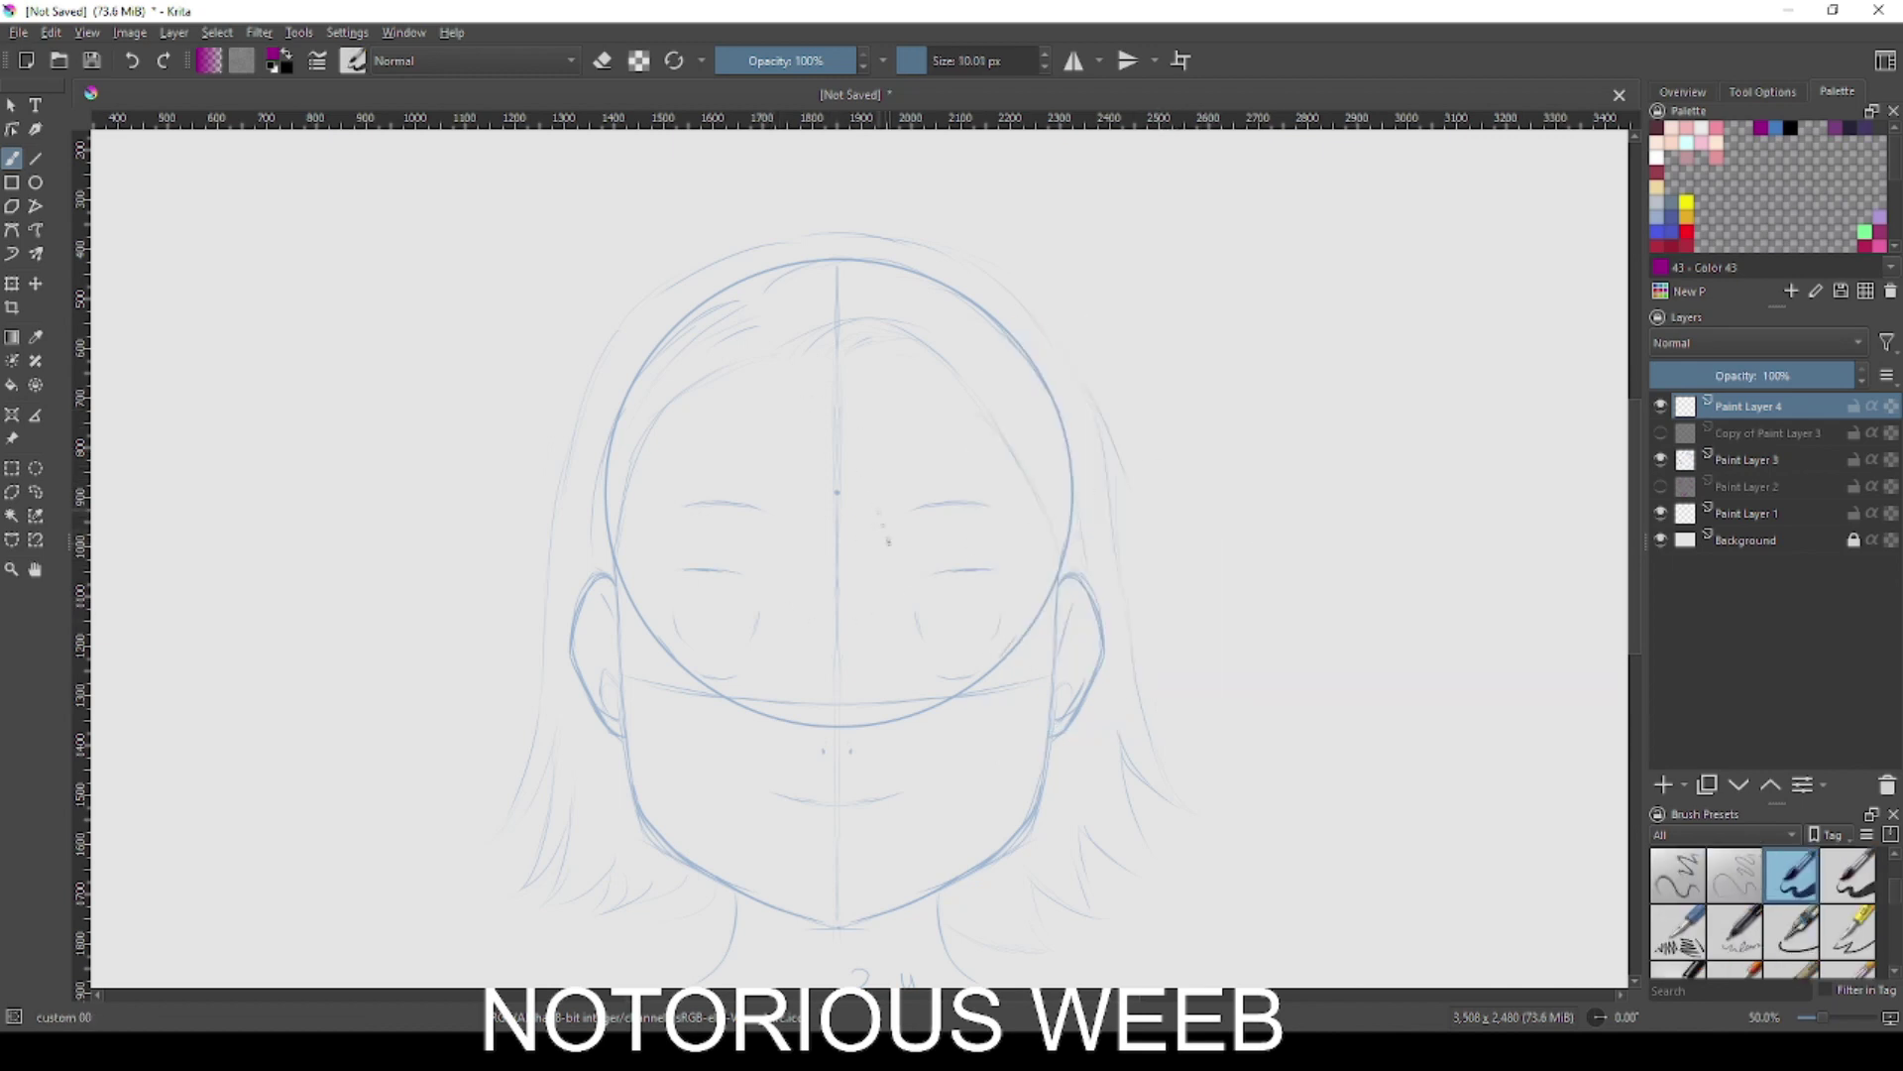
- Try an eyelid stroke, undo it and set the brush smoothing to Stabilizer
{"action": "left_click_drag", "start_coordinate": [644, 603], "coordinate": [704, 579]}
{"action": "key", "text": "ctrl+z"}
{"action": "key", "text": "ctrl+z"}
{"action": "left_click", "coordinate": [1762, 91]}
{"action": "left_click", "coordinate": [1829, 139]}
{"action": "left_click", "coordinate": [1819, 182]}
- Ink the curved upper lash lines of both eyes in purple over the sketch
{"action": "left_click_drag", "start_coordinate": [645, 600], "coordinate": [765, 593]}
{"action": "key", "text": "ctrl+z"}
{"action": "key", "text": "ctrl+z"}
{"action": "key", "text": "ctrl+z"}
{"action": "left_click_drag", "start_coordinate": [651, 615], "coordinate": [686, 581]}
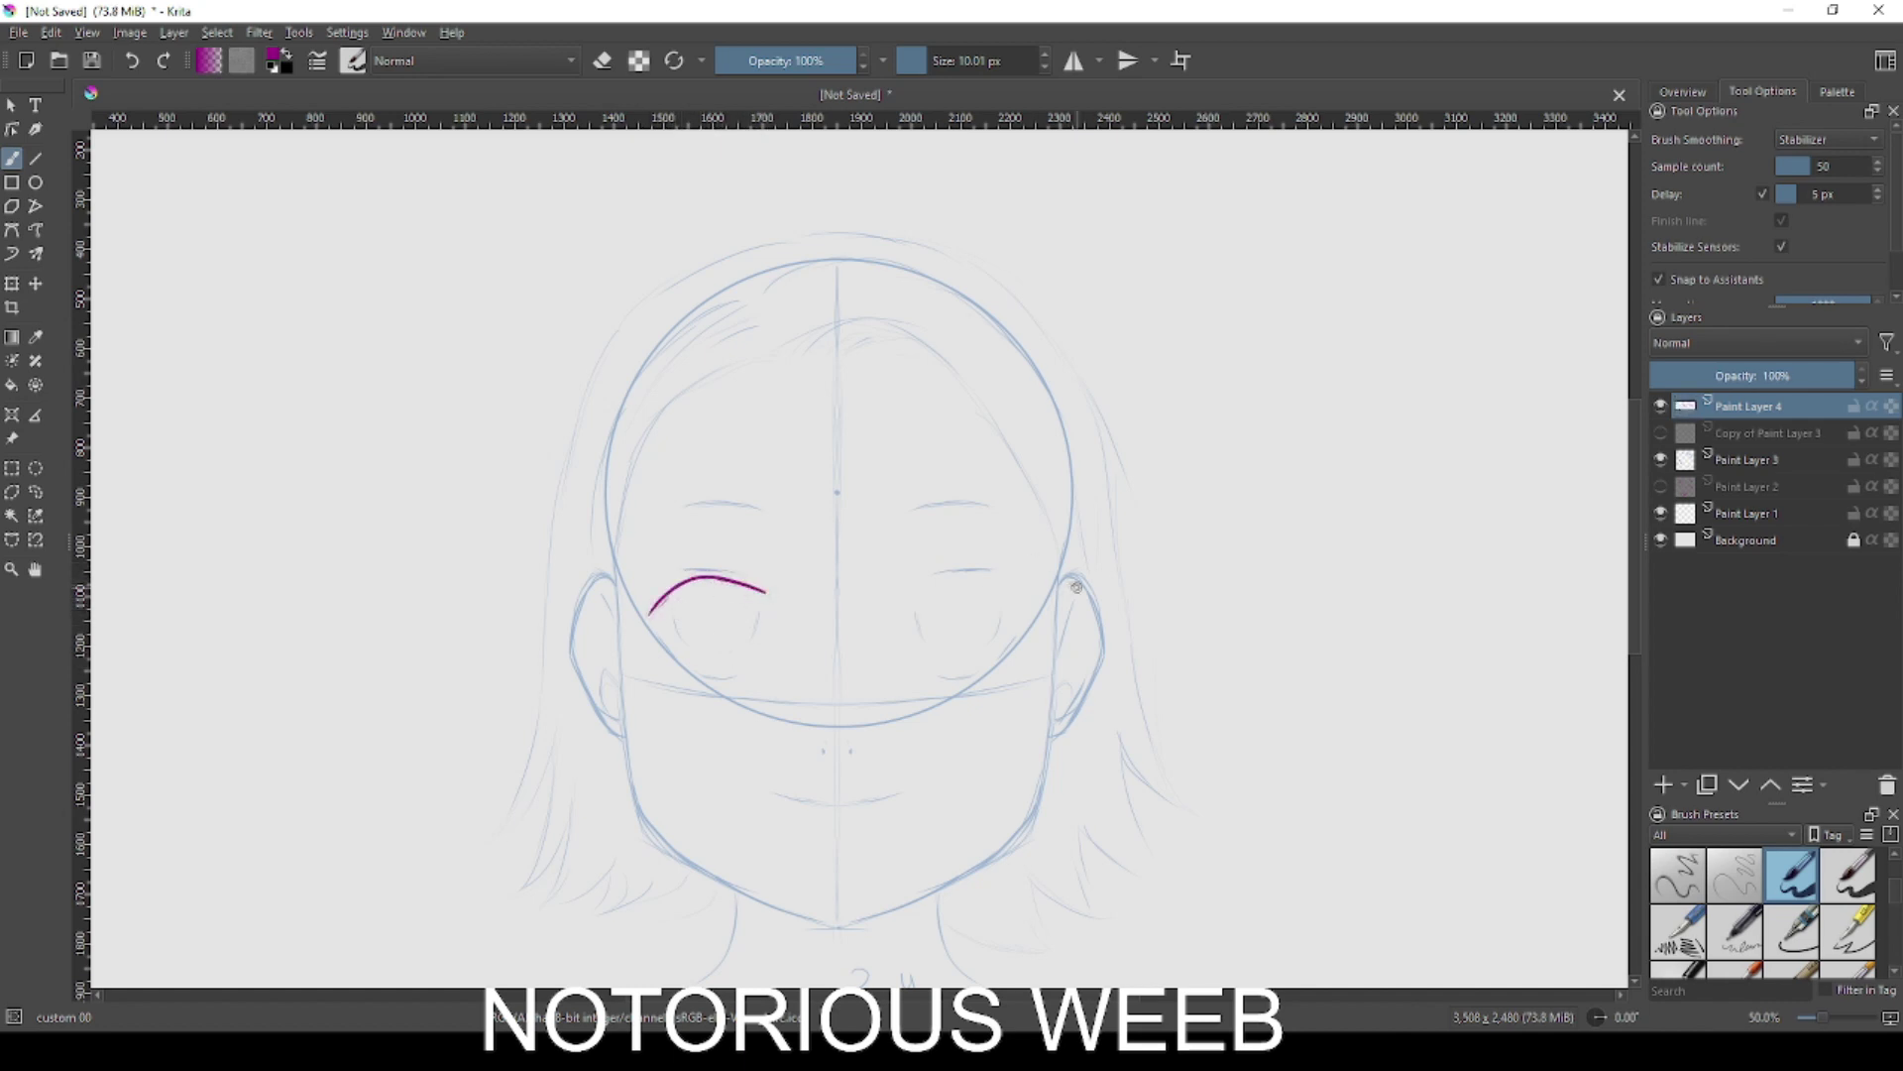
{"action": "mouse_move", "coordinate": [909, 600]}
{"action": "left_mouse_down"}
{"action": "mouse_move", "coordinate": [992, 573]}
{"action": "mouse_move", "coordinate": [1021, 634]}
{"action": "left_mouse_up"}
{"action": "left_click_drag", "start_coordinate": [962, 573], "coordinate": [1035, 626]}
{"action": "key", "text": "ctrl+z"}
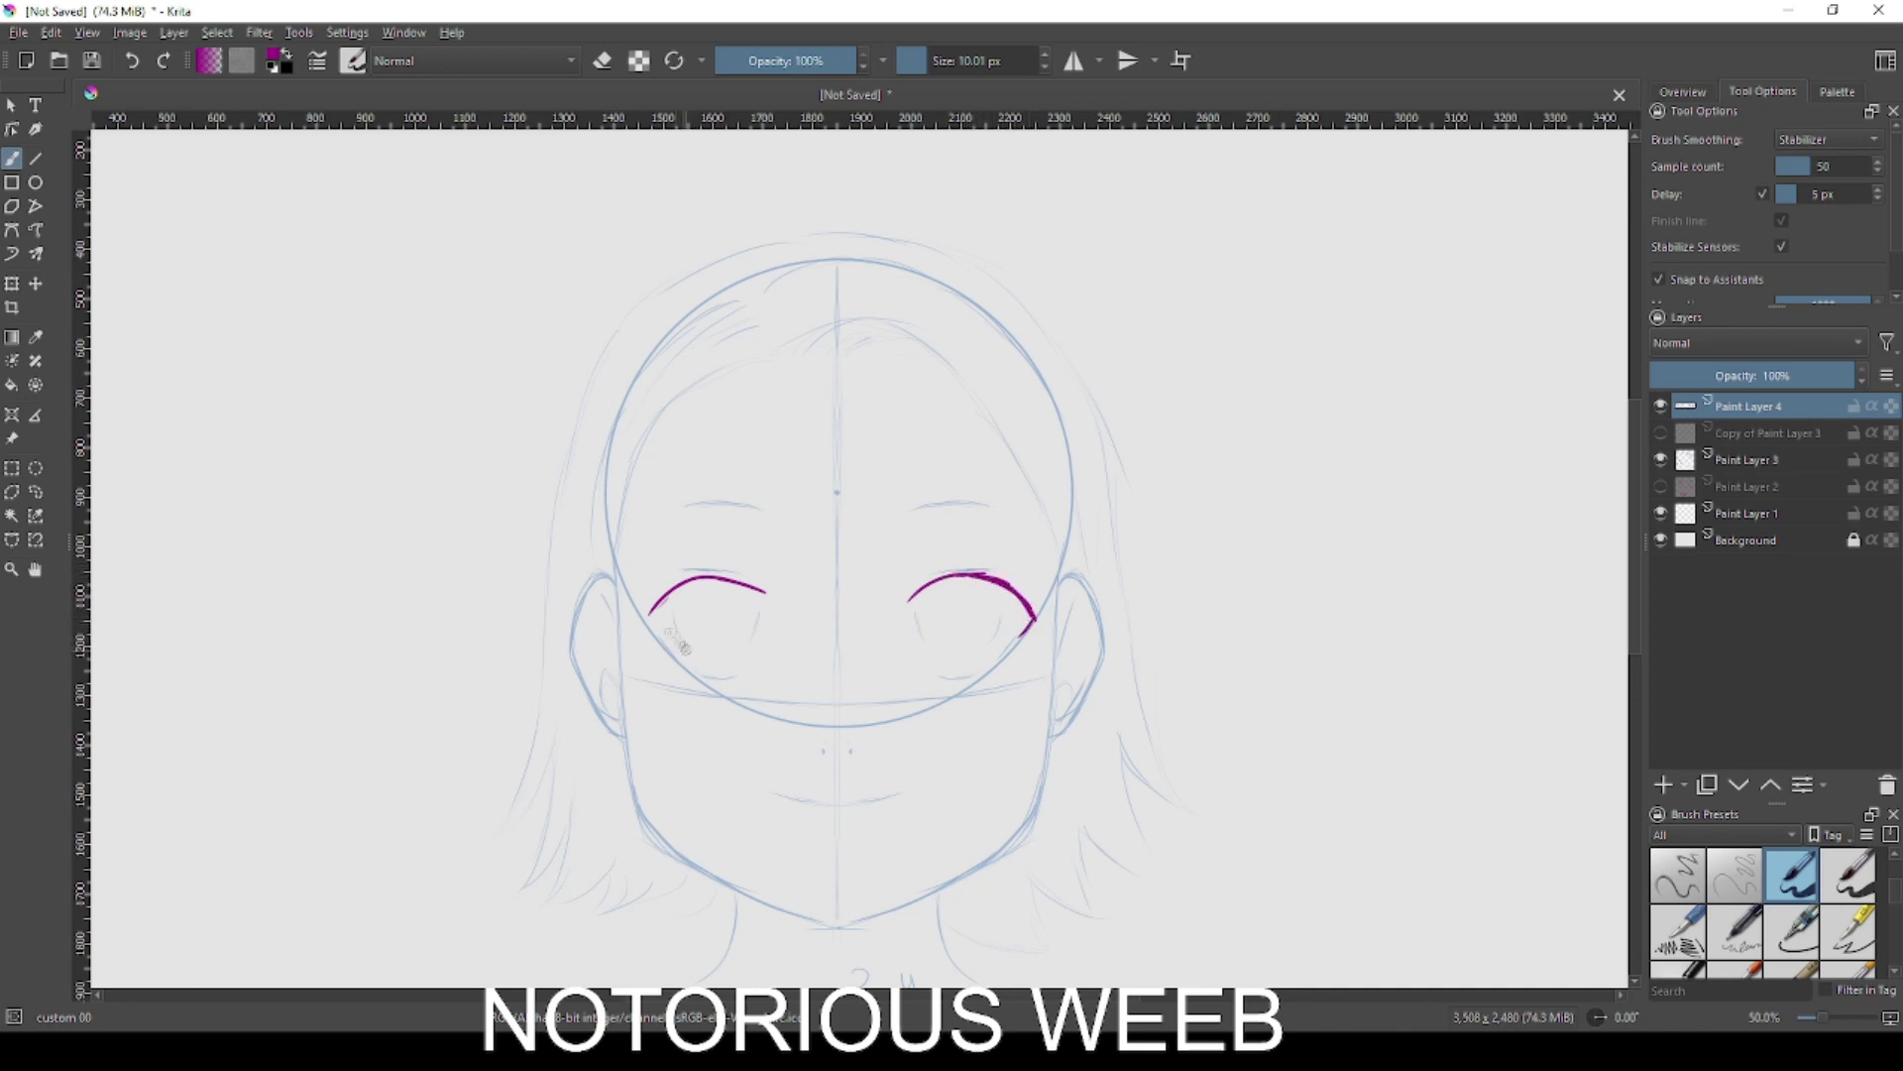
- Thicken the left eye's lash line and ink its round iris outline
{"action": "mouse_move", "coordinate": [664, 599]}
{"action": "left_mouse_down"}
{"action": "mouse_move", "coordinate": [658, 636]}
{"action": "mouse_move", "coordinate": [702, 583]}
{"action": "mouse_move", "coordinate": [765, 597]}
{"action": "mouse_move", "coordinate": [759, 625]}
{"action": "left_mouse_up"}
{"action": "mouse_move", "coordinate": [689, 653]}
{"action": "left_mouse_down"}
{"action": "mouse_move", "coordinate": [759, 656]}
{"action": "mouse_move", "coordinate": [766, 637]}
{"action": "left_mouse_up"}
{"action": "key", "text": "ctrl+z"}
{"action": "key", "text": "ctrl+z"}
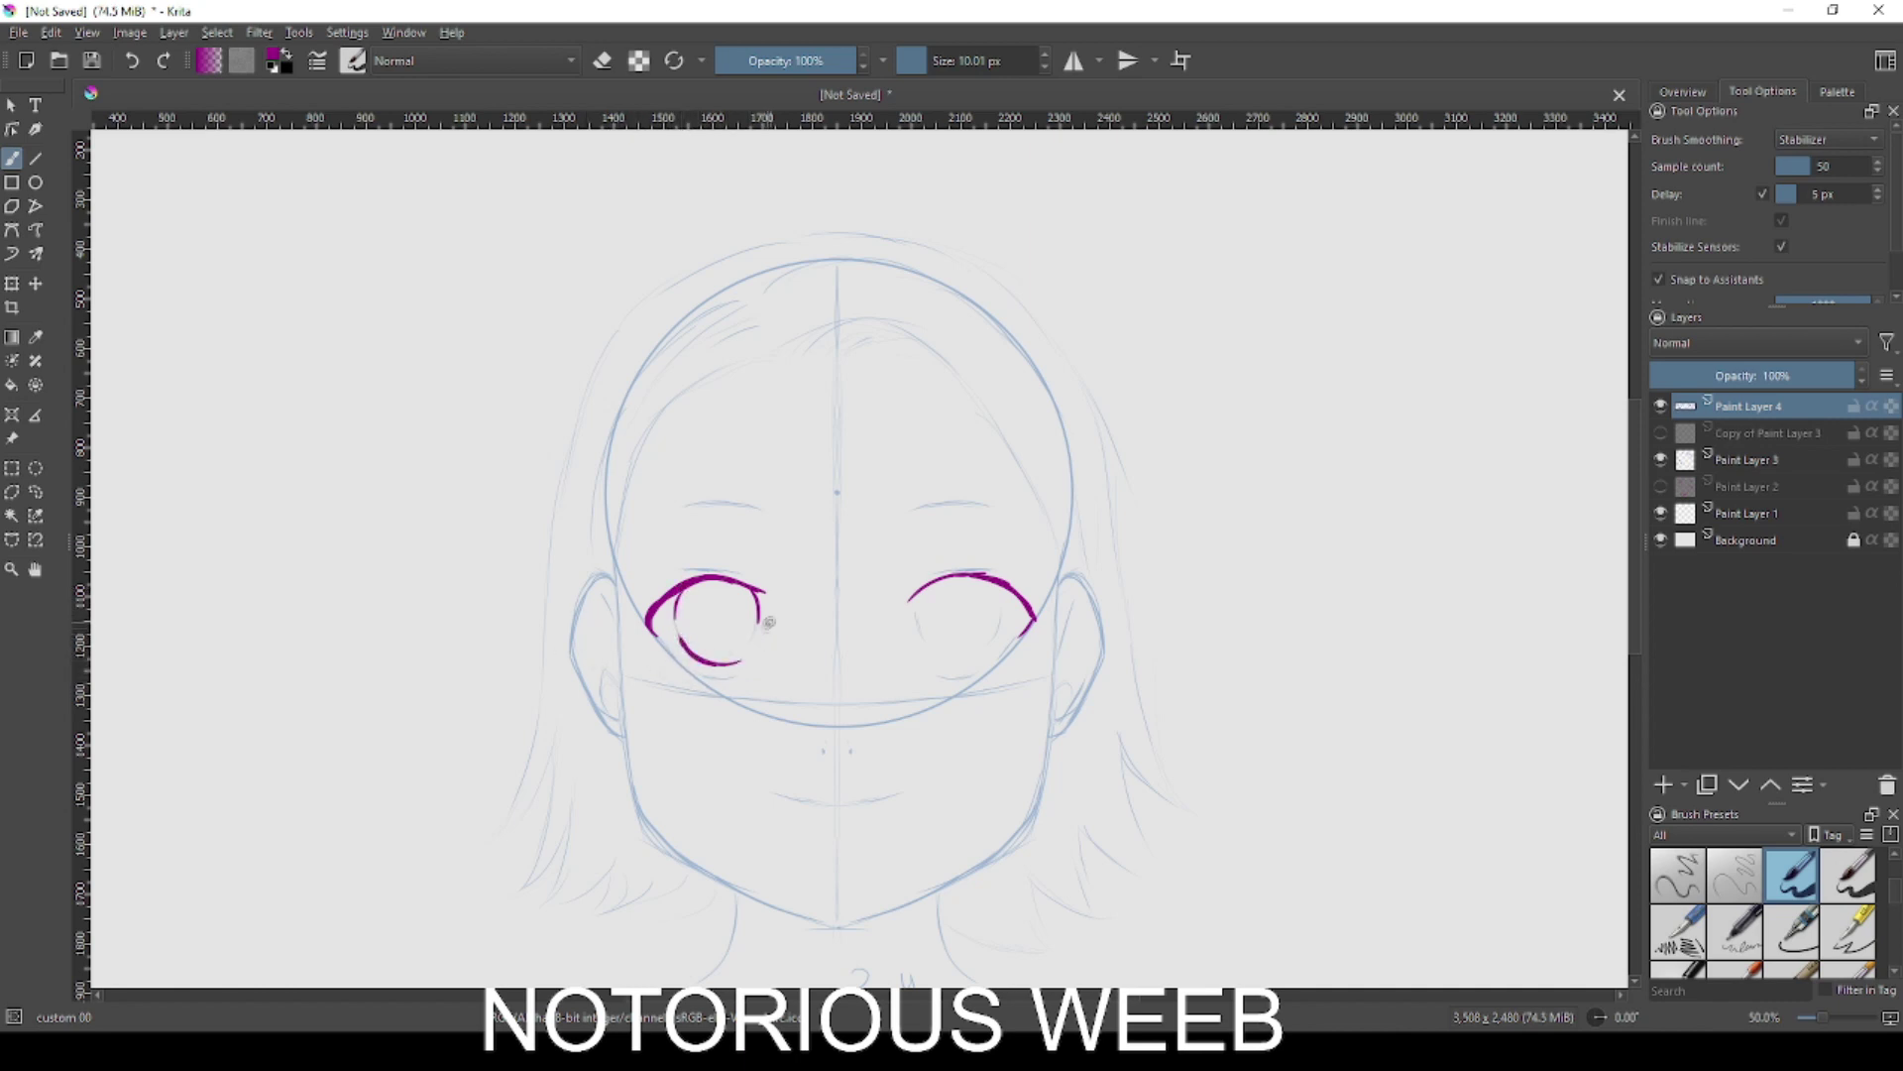
- Ink the right eye's iris outline and add short lash strokes at the inner corners of both eyes
{"action": "mouse_move", "coordinate": [912, 603]}
{"action": "left_mouse_down"}
{"action": "mouse_move", "coordinate": [1016, 578]}
{"action": "mouse_move", "coordinate": [910, 602]}
{"action": "mouse_move", "coordinate": [998, 593]}
{"action": "mouse_move", "coordinate": [988, 580]}
{"action": "mouse_move", "coordinate": [1026, 600]}
{"action": "mouse_move", "coordinate": [916, 629]}
{"action": "left_mouse_up"}
{"action": "key", "text": "ctrl+z"}
{"action": "key", "text": "ctrl+z"}
{"action": "key", "text": "ctrl+z"}
{"action": "key", "text": "ctrl+z"}
{"action": "left_click_drag", "start_coordinate": [1001, 582], "coordinate": [1011, 619]}
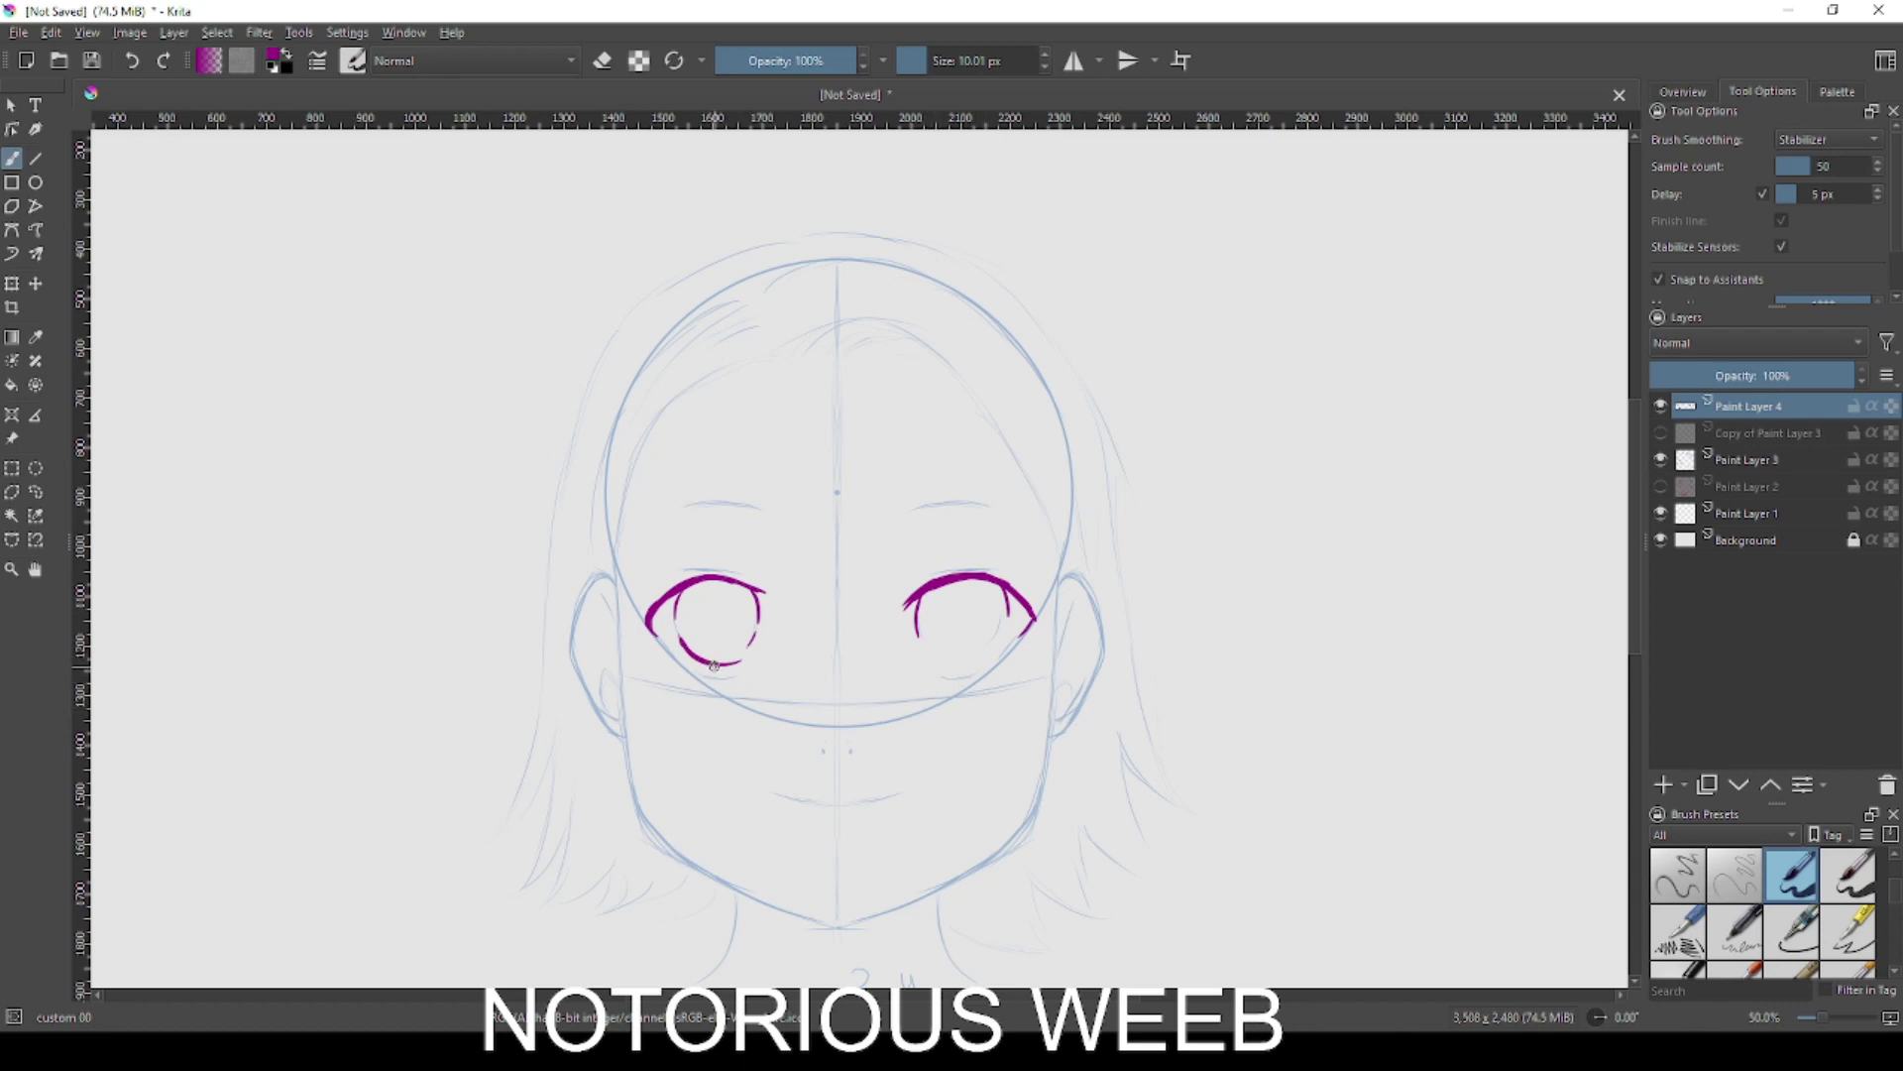
{"action": "mouse_move", "coordinate": [947, 664]}
{"action": "left_mouse_down"}
{"action": "mouse_move", "coordinate": [1007, 642]}
{"action": "mouse_move", "coordinate": [929, 652]}
{"action": "mouse_move", "coordinate": [961, 677]}
{"action": "mouse_move", "coordinate": [930, 644]}
{"action": "left_mouse_up"}
{"action": "left_click_drag", "start_coordinate": [778, 581], "coordinate": [781, 583]}
{"action": "left_click_drag", "start_coordinate": [900, 593], "coordinate": [922, 571]}
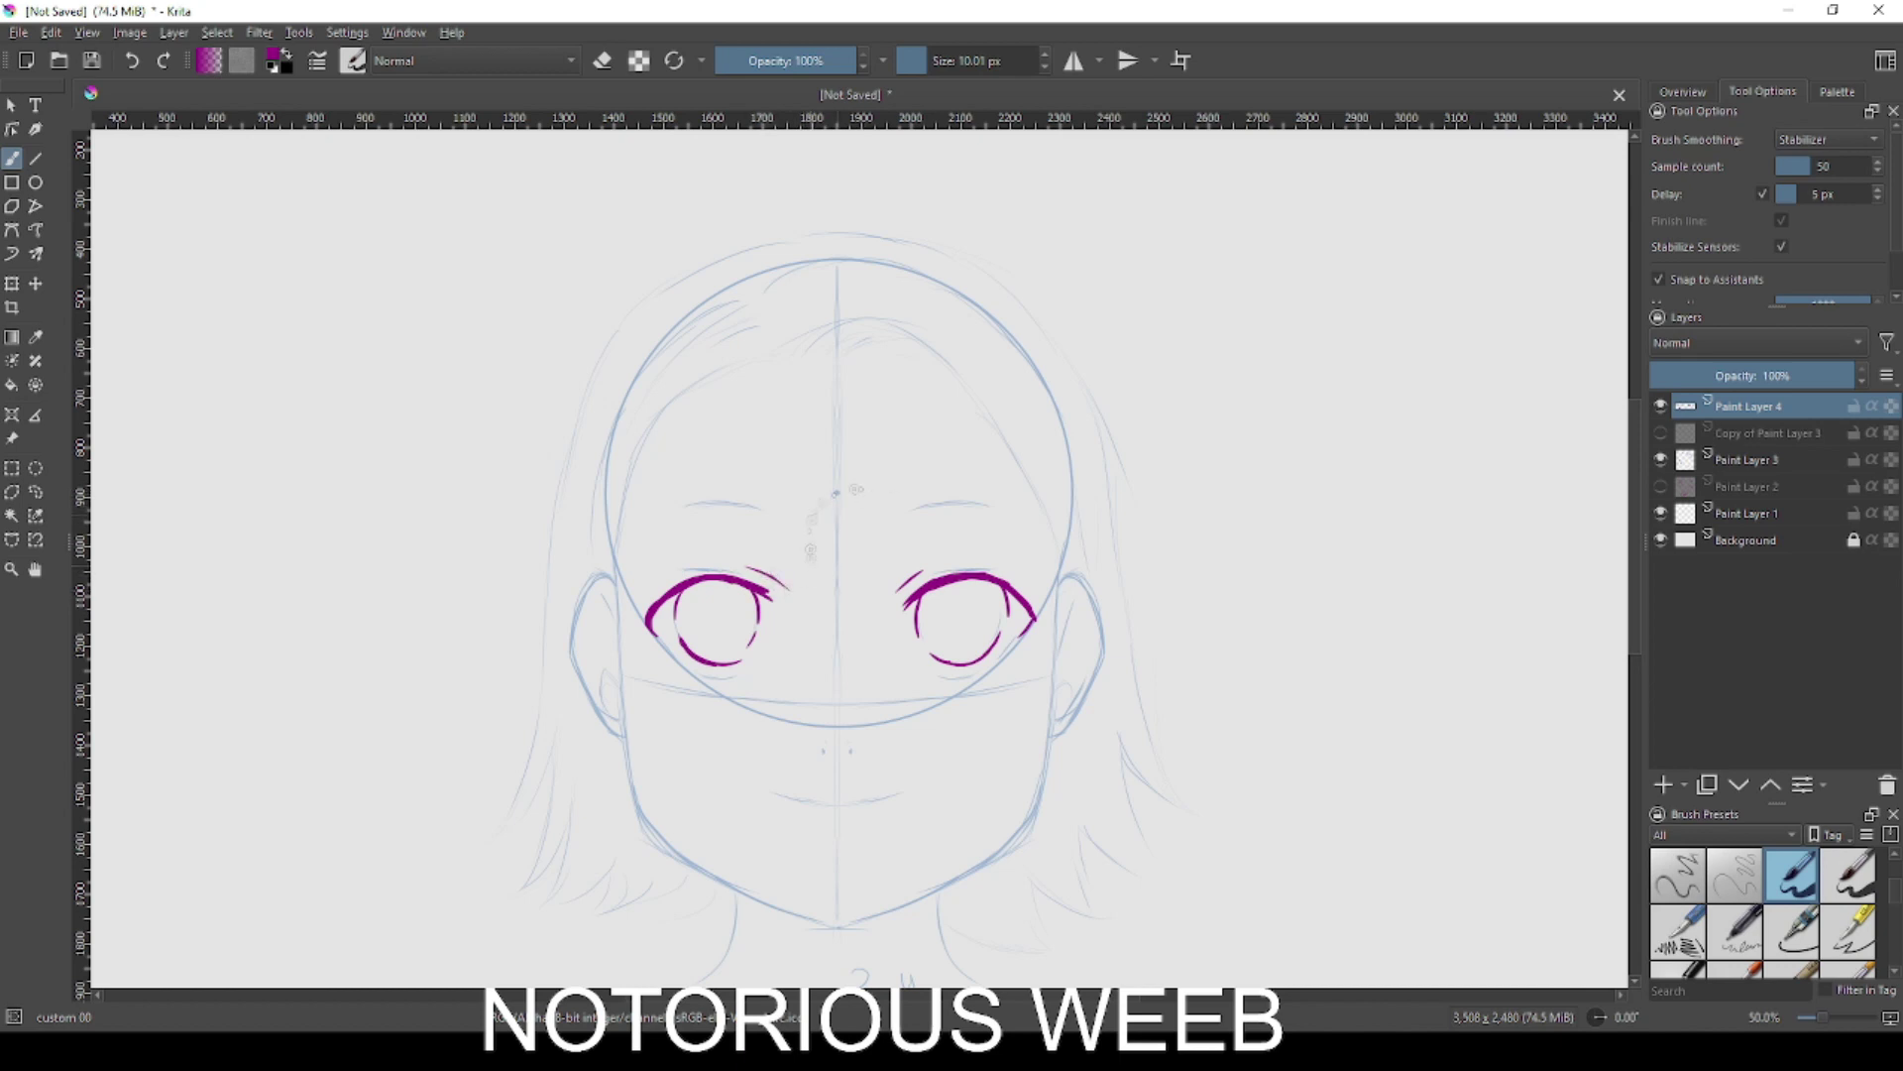
- Ink both eyebrows in purple and add short lashes at the outer corners of both eyes
{"action": "left_click_drag", "start_coordinate": [910, 518], "coordinate": [1029, 525]}
{"action": "key", "text": "ctrl+z"}
{"action": "left_click_drag", "start_coordinate": [895, 527], "coordinate": [1006, 512]}
{"action": "left_click_drag", "start_coordinate": [783, 533], "coordinate": [674, 516]}
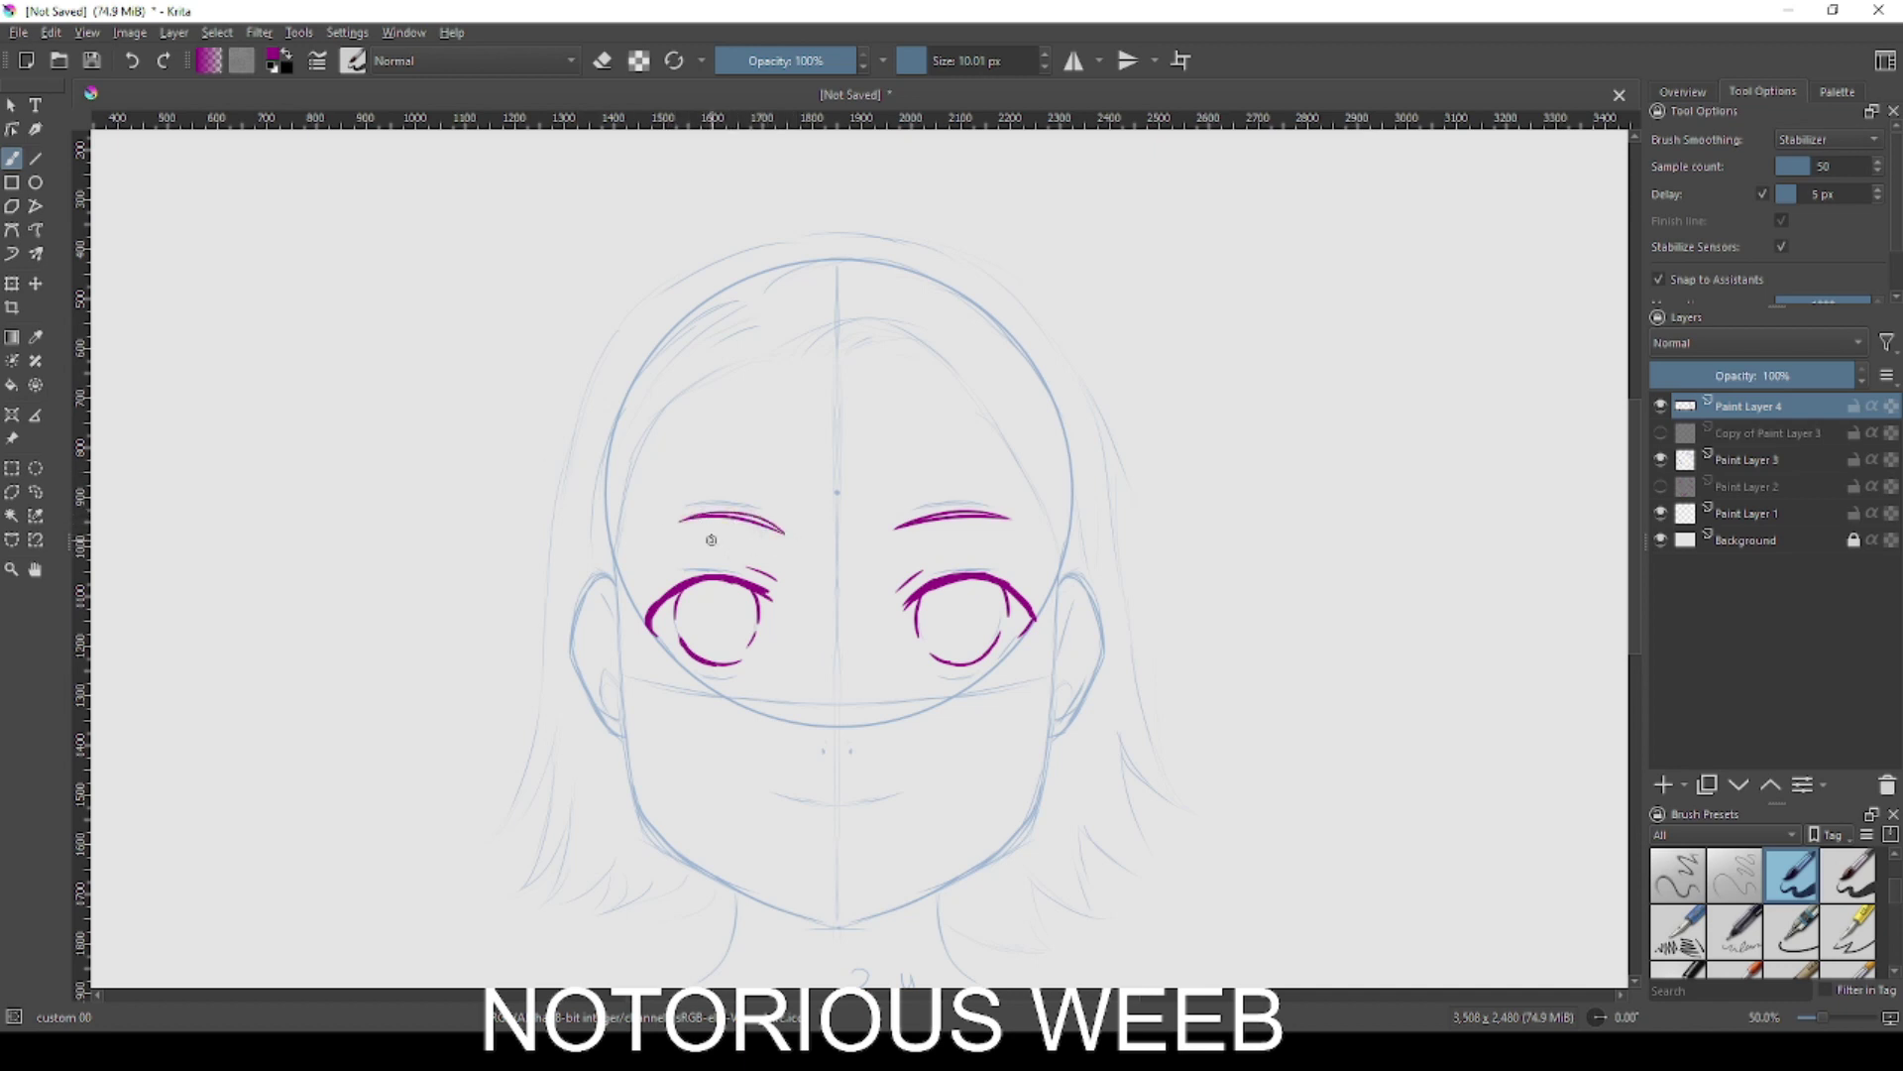
{"action": "left_click_drag", "start_coordinate": [654, 608], "coordinate": [642, 623]}
{"action": "left_click_drag", "start_coordinate": [1028, 608], "coordinate": [1048, 621]}
- Ink the jawline over the sketch from both cheeks down to the pointed chin
{"action": "mouse_move", "coordinate": [626, 710]}
{"action": "left_mouse_down"}
{"action": "mouse_move", "coordinate": [695, 844]}
{"action": "mouse_move", "coordinate": [779, 893]}
{"action": "mouse_move", "coordinate": [721, 876]}
{"action": "mouse_move", "coordinate": [845, 923]}
{"action": "left_mouse_up"}
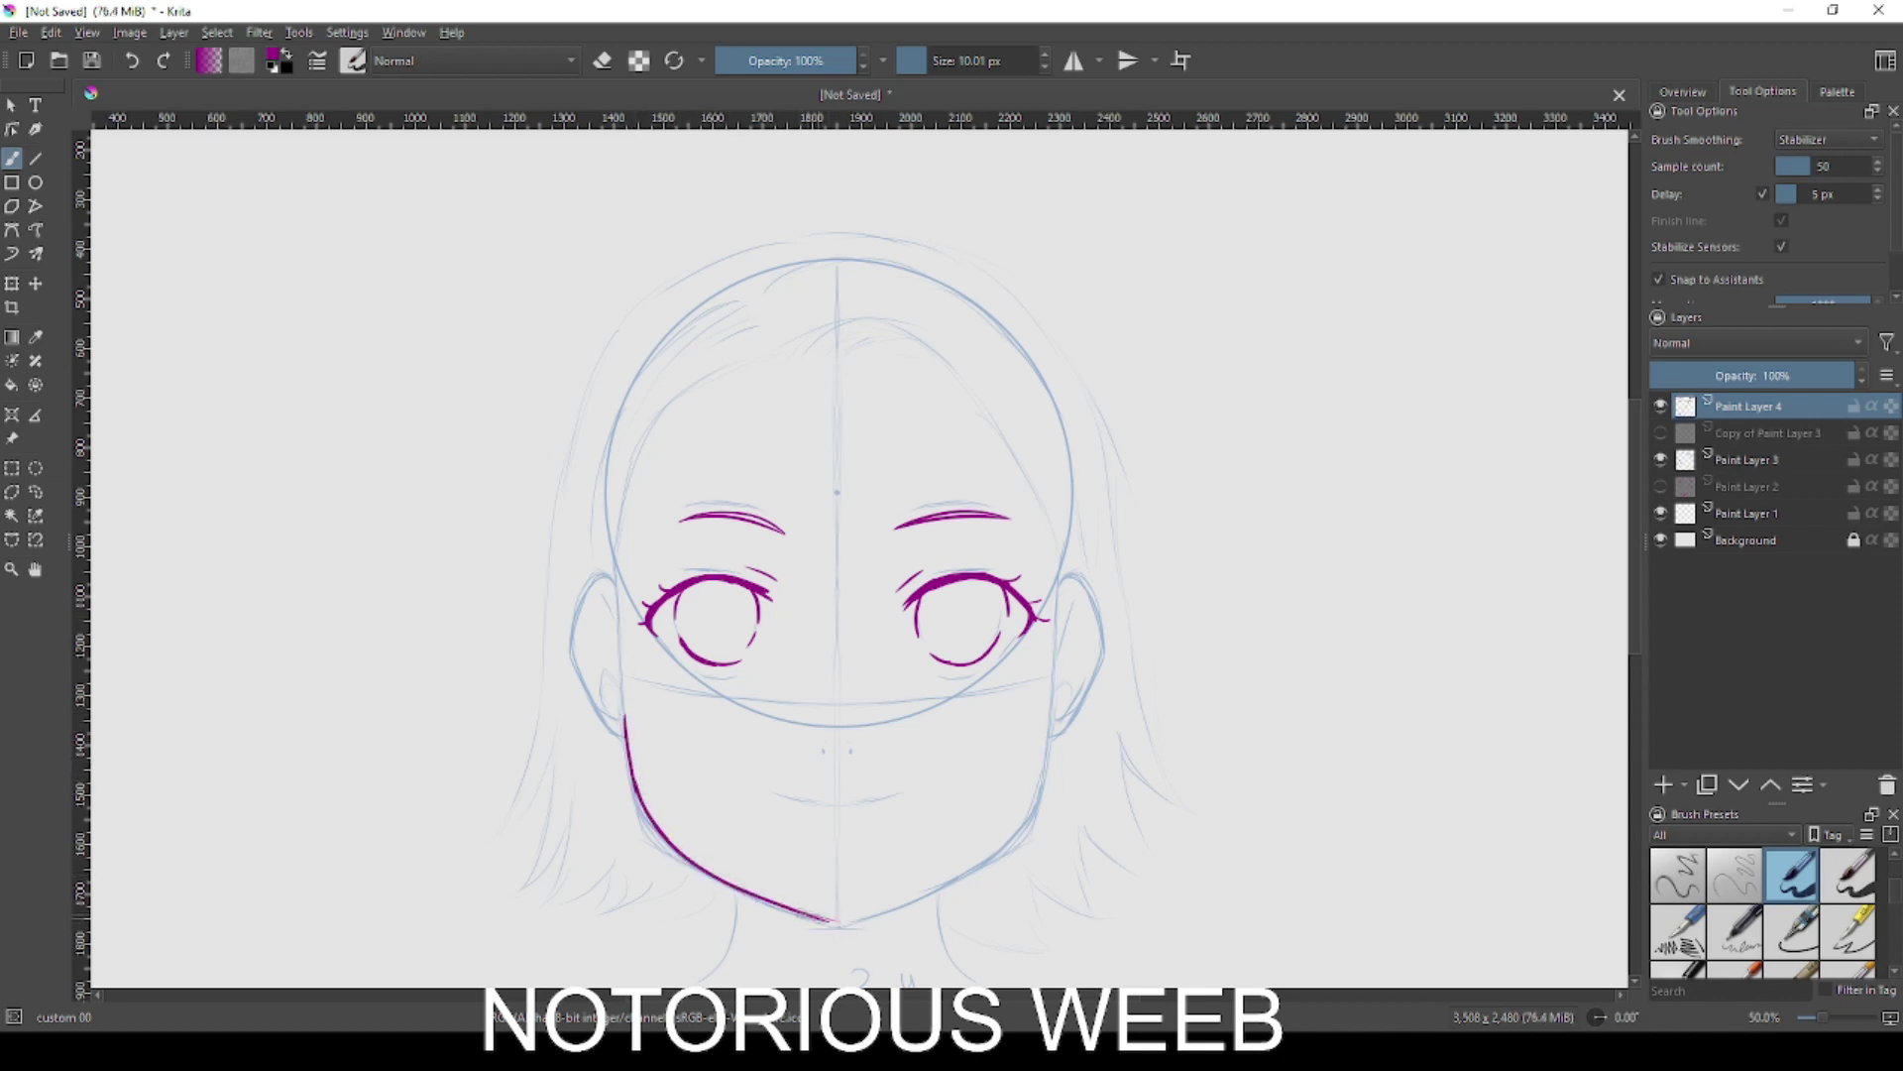
{"action": "mouse_move", "coordinate": [1053, 711]}
{"action": "left_mouse_down"}
{"action": "mouse_move", "coordinate": [1011, 841]}
{"action": "mouse_move", "coordinate": [1013, 819]}
{"action": "left_mouse_up"}
{"action": "left_click_drag", "start_coordinate": [843, 922], "coordinate": [1027, 833]}
{"action": "key", "text": "e"}
{"action": "key", "text": "e"}
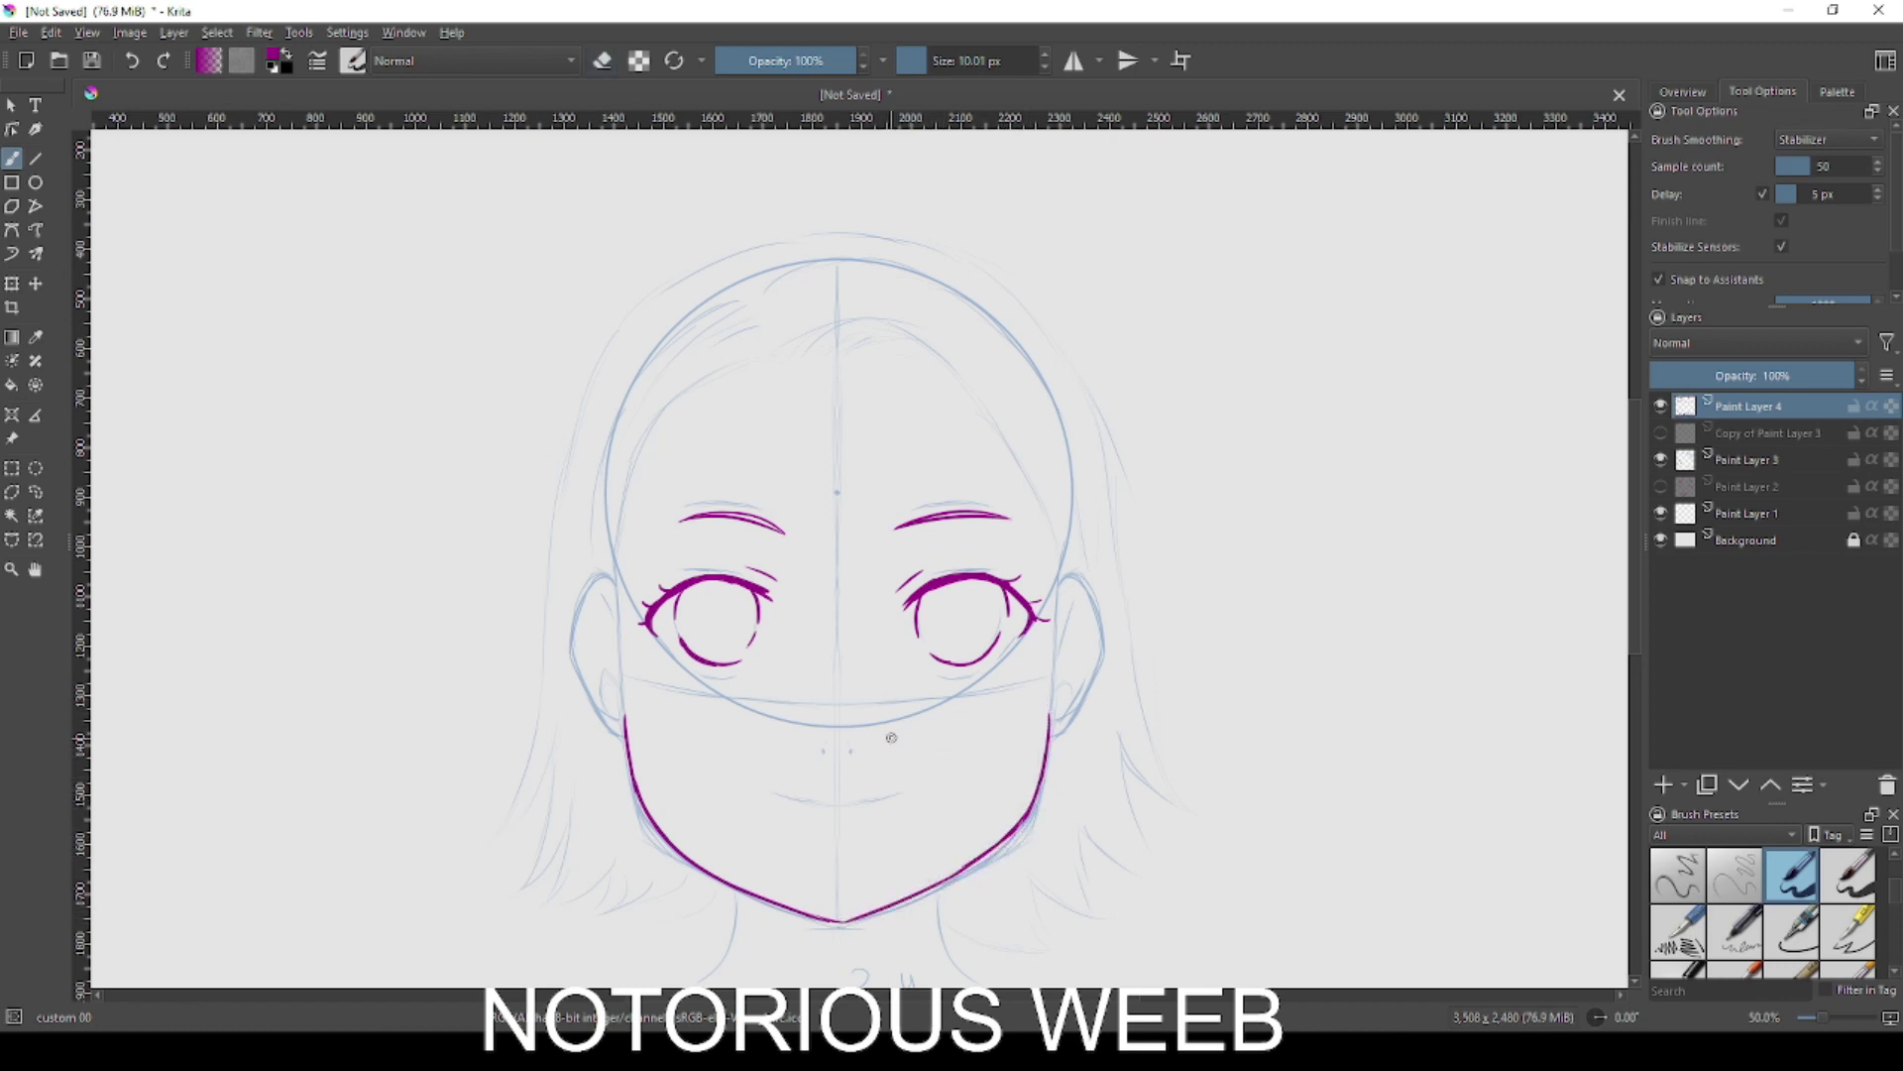
- Ink the left hairline from the forehead to the ear, with short strokes at the right temple and the parting
{"action": "left_click_drag", "start_coordinate": [1052, 590], "coordinate": [1049, 552]}
{"action": "mouse_move", "coordinate": [774, 366]}
{"action": "left_mouse_down"}
{"action": "mouse_move", "coordinate": [862, 327]}
{"action": "mouse_move", "coordinate": [821, 317]}
{"action": "mouse_move", "coordinate": [694, 401]}
{"action": "mouse_move", "coordinate": [611, 574]}
{"action": "left_mouse_up"}
{"action": "key", "text": "ctrl+z"}
{"action": "key", "text": "ctrl+z"}
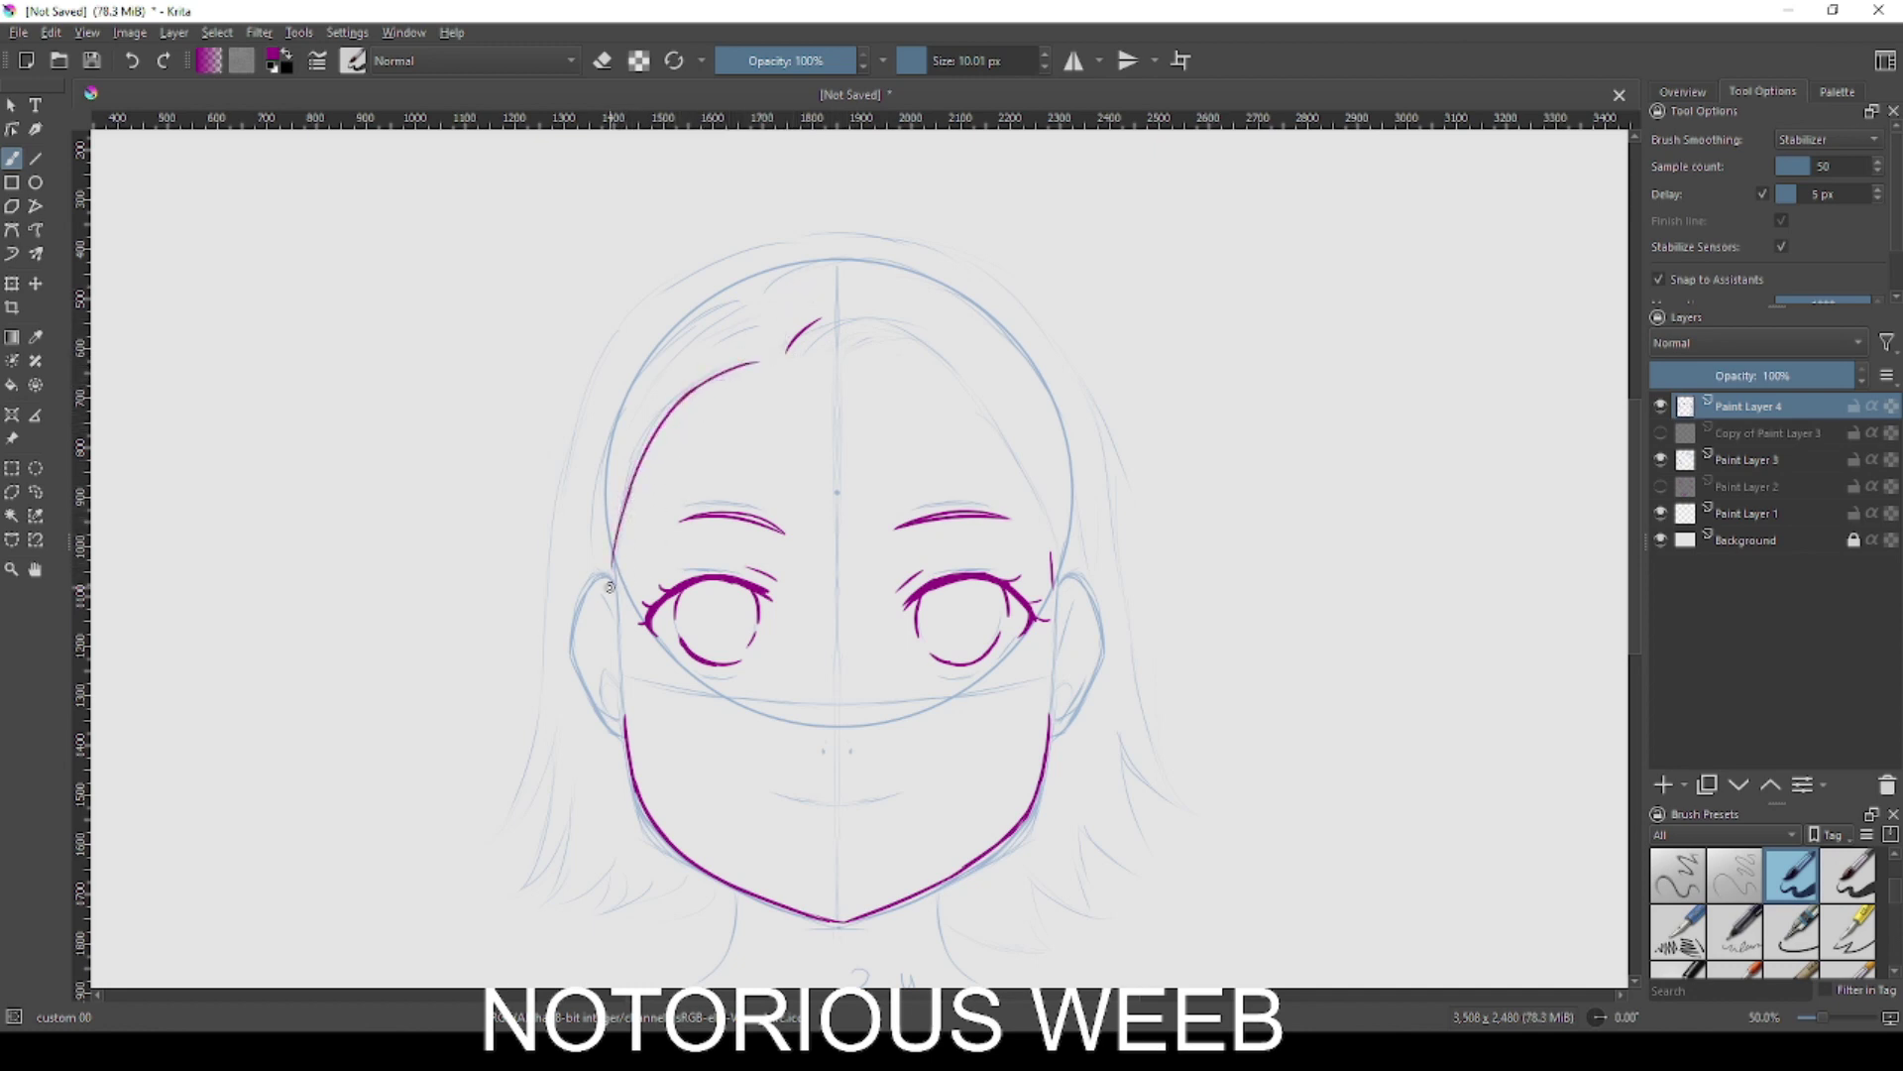
{"action": "key", "text": "ctrl+z"}
{"action": "left_click_drag", "start_coordinate": [590, 582], "coordinate": [620, 592]}
{"action": "key", "text": "ctrl+z"}
{"action": "left_click_drag", "start_coordinate": [624, 522], "coordinate": [614, 581]}
{"action": "key", "text": "ctrl+z"}
- Ink the left ear's outline and its inner fold lines
{"action": "mouse_move", "coordinate": [587, 585]}
{"action": "left_mouse_down"}
{"action": "mouse_move", "coordinate": [628, 597]}
{"action": "mouse_move", "coordinate": [591, 577]}
{"action": "mouse_move", "coordinate": [575, 636]}
{"action": "mouse_move", "coordinate": [581, 608]}
{"action": "mouse_move", "coordinate": [574, 675]}
{"action": "mouse_move", "coordinate": [626, 736]}
{"action": "left_mouse_up"}
{"action": "left_click_drag", "start_coordinate": [624, 647], "coordinate": [602, 597]}
{"action": "key", "text": "ctrl+z"}
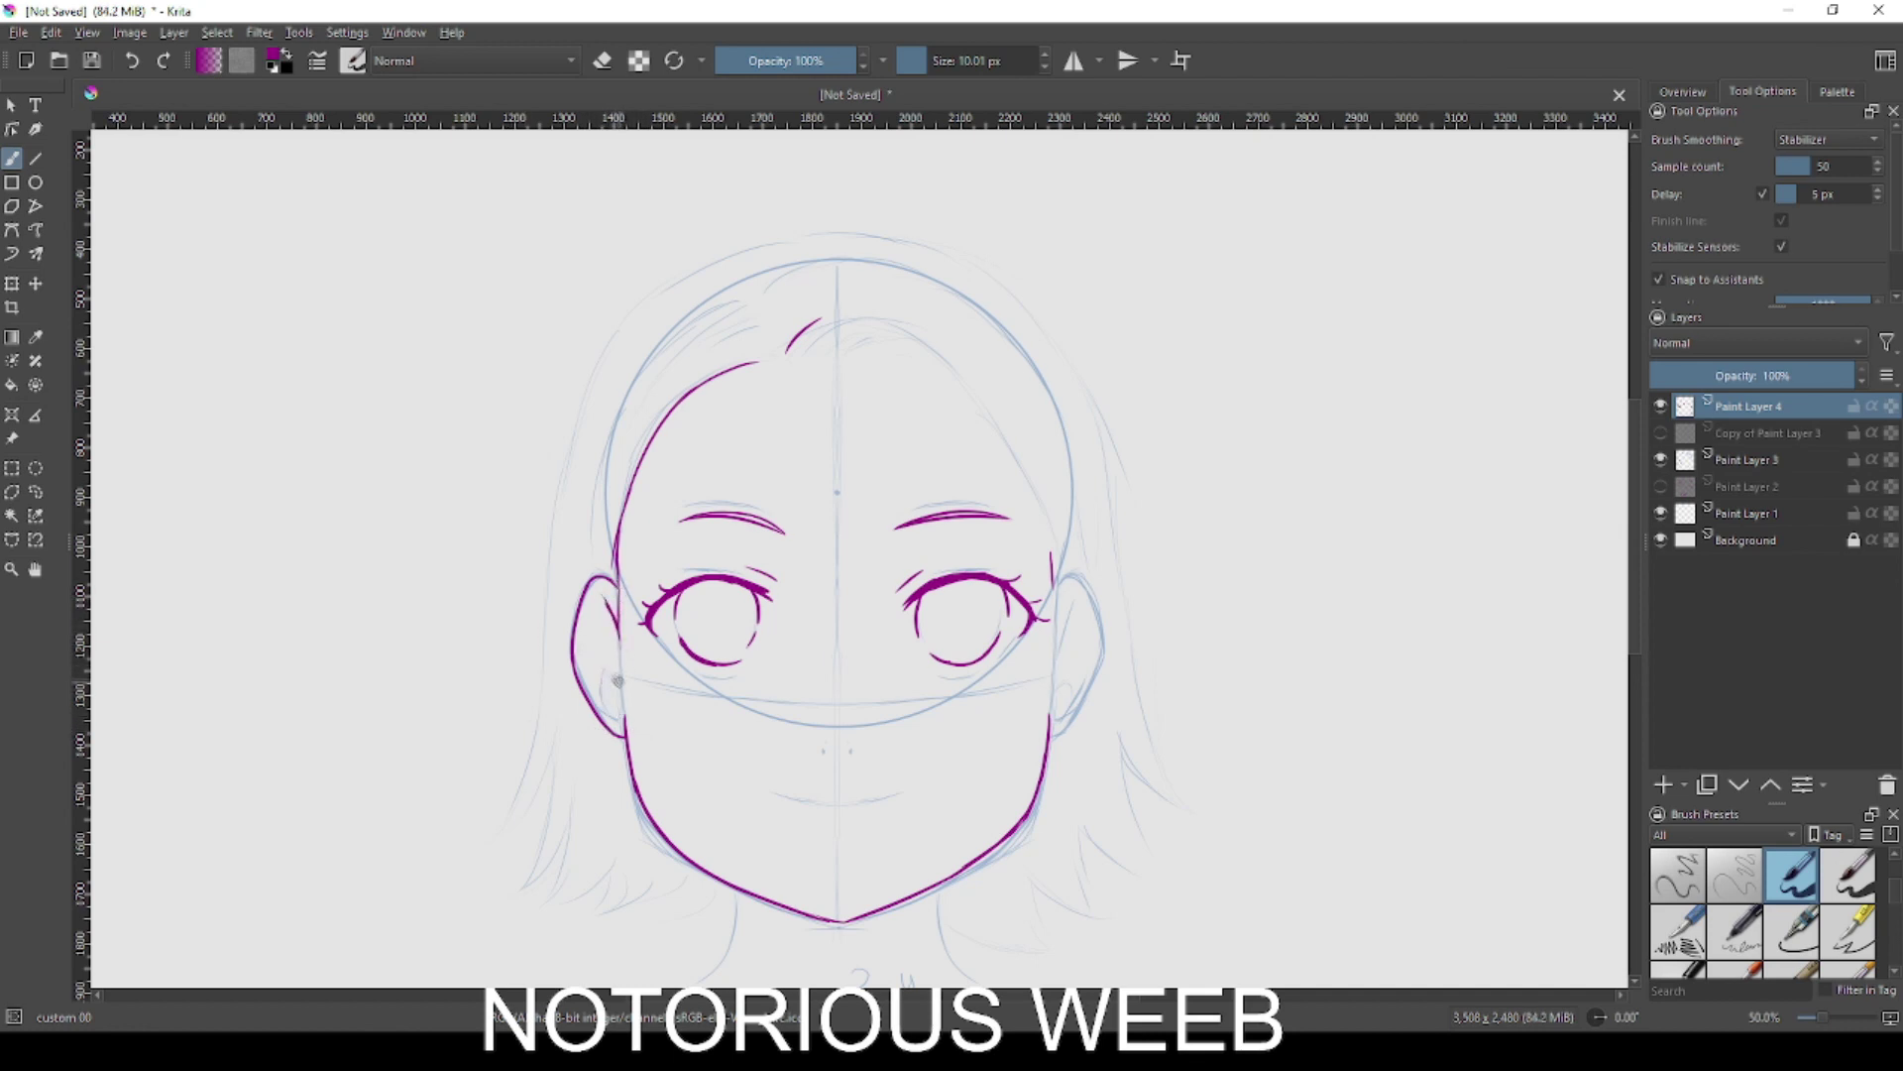
{"action": "left_click_drag", "start_coordinate": [613, 718], "coordinate": [590, 683]}
- Add short hair strokes at the parting and ink the right hairline curving down to the temple
{"action": "mouse_move", "coordinate": [801, 354]}
{"action": "left_mouse_down"}
{"action": "mouse_move", "coordinate": [850, 331]}
{"action": "mouse_move", "coordinate": [904, 348]}
{"action": "mouse_move", "coordinate": [861, 332]}
{"action": "left_mouse_up"}
{"action": "left_click_drag", "start_coordinate": [1056, 545], "coordinate": [1036, 498]}
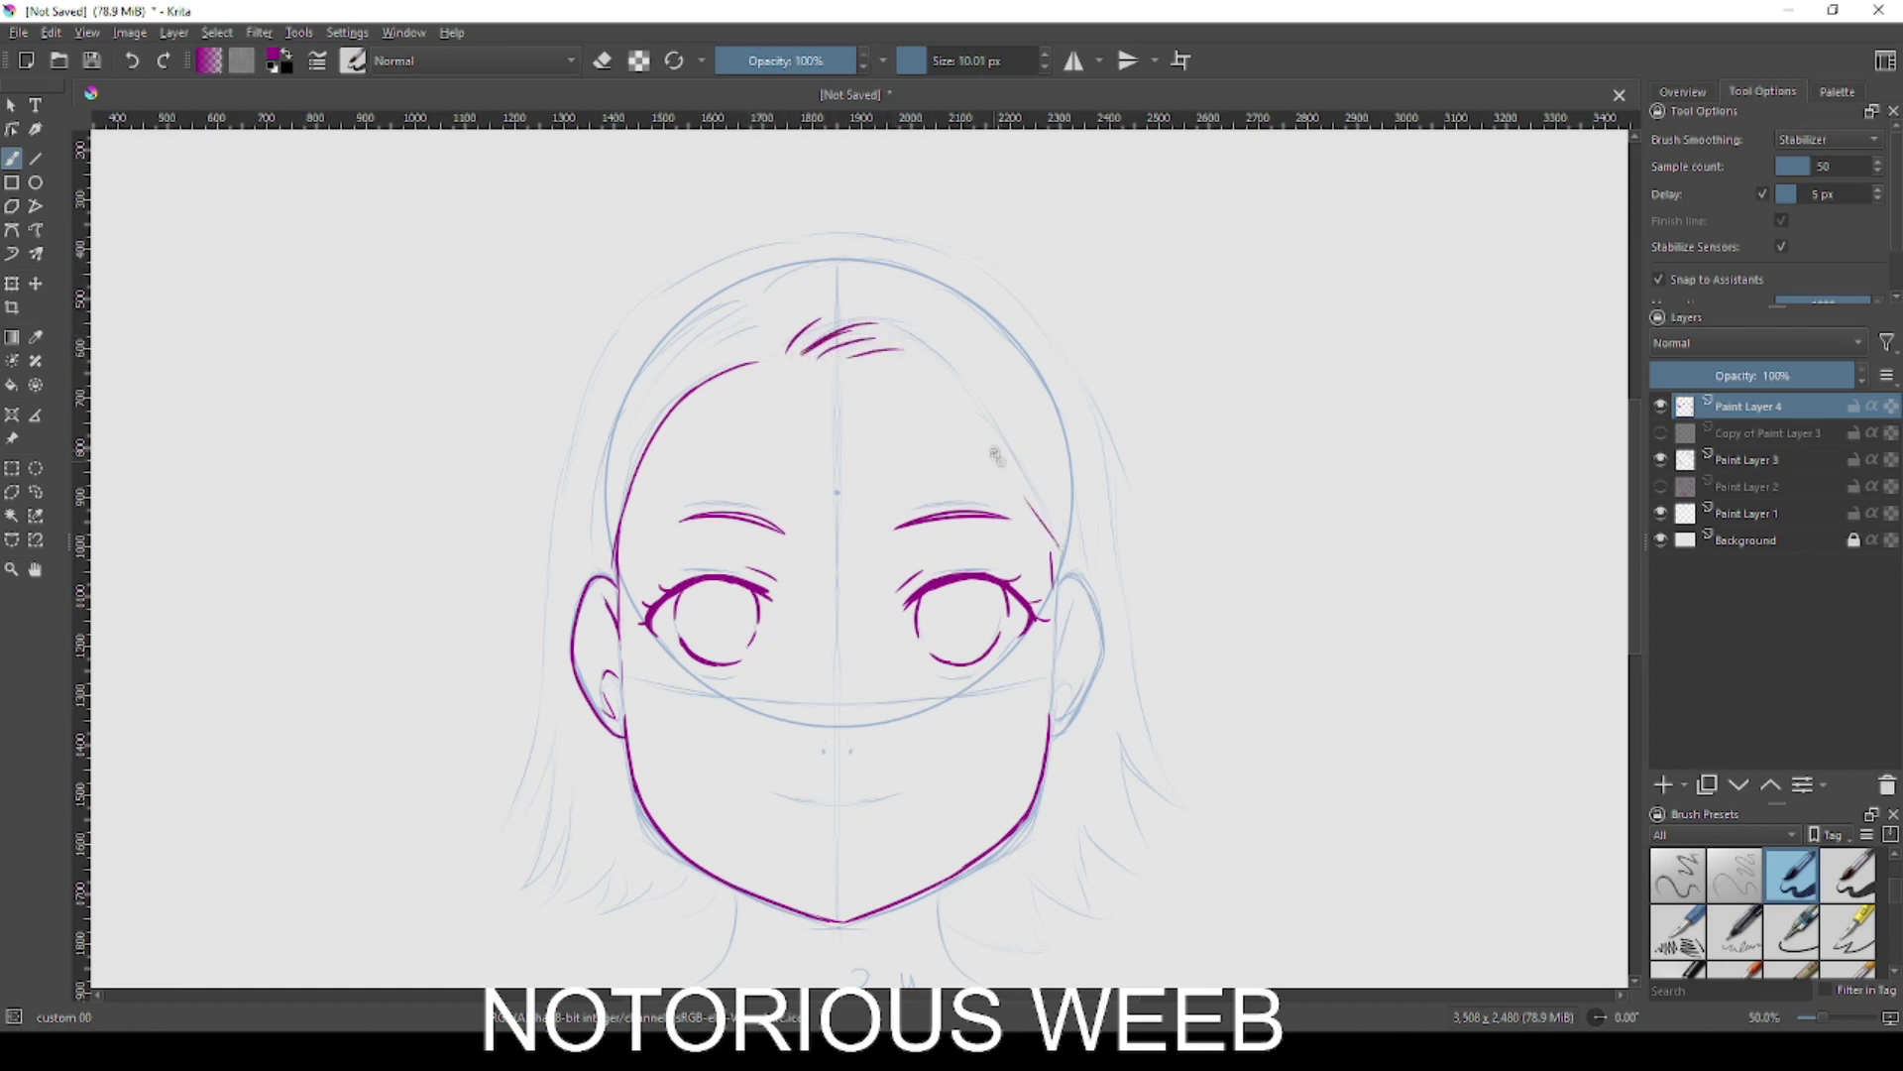
{"action": "mouse_move", "coordinate": [829, 338]}
{"action": "left_mouse_down"}
{"action": "mouse_move", "coordinate": [916, 360]}
{"action": "mouse_move", "coordinate": [996, 442]}
{"action": "mouse_move", "coordinate": [981, 410]}
{"action": "mouse_move", "coordinate": [1047, 525]}
{"action": "left_mouse_up"}
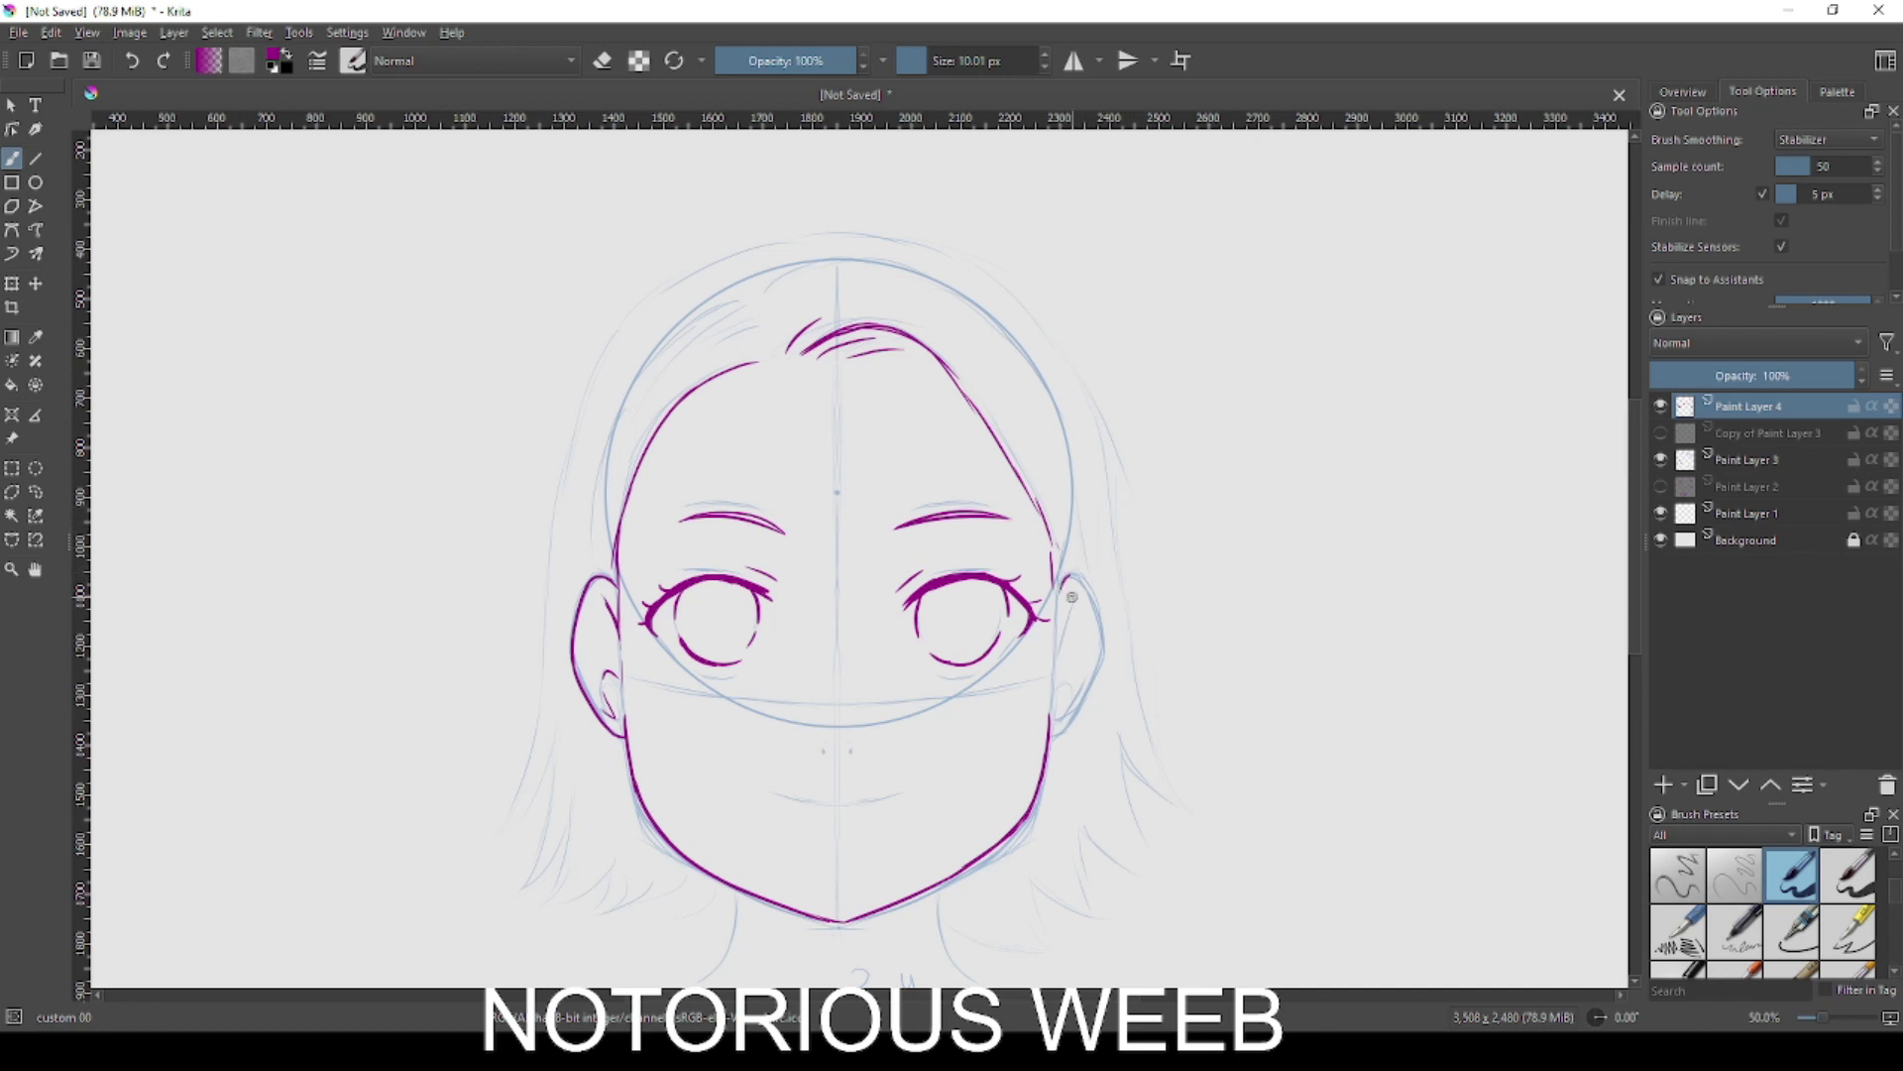
- Ink the right ear's outline and its inner fold lines
{"action": "mouse_move", "coordinate": [1057, 575]}
{"action": "left_mouse_down"}
{"action": "mouse_move", "coordinate": [1056, 646]}
{"action": "mouse_move", "coordinate": [1069, 584]}
{"action": "mouse_move", "coordinate": [1108, 659]}
{"action": "mouse_move", "coordinate": [1082, 720]}
{"action": "left_mouse_up"}
{"action": "key", "text": "ctrl+z"}
{"action": "left_click_drag", "start_coordinate": [1104, 655], "coordinate": [1066, 735]}
{"action": "key", "text": "ctrl+z"}
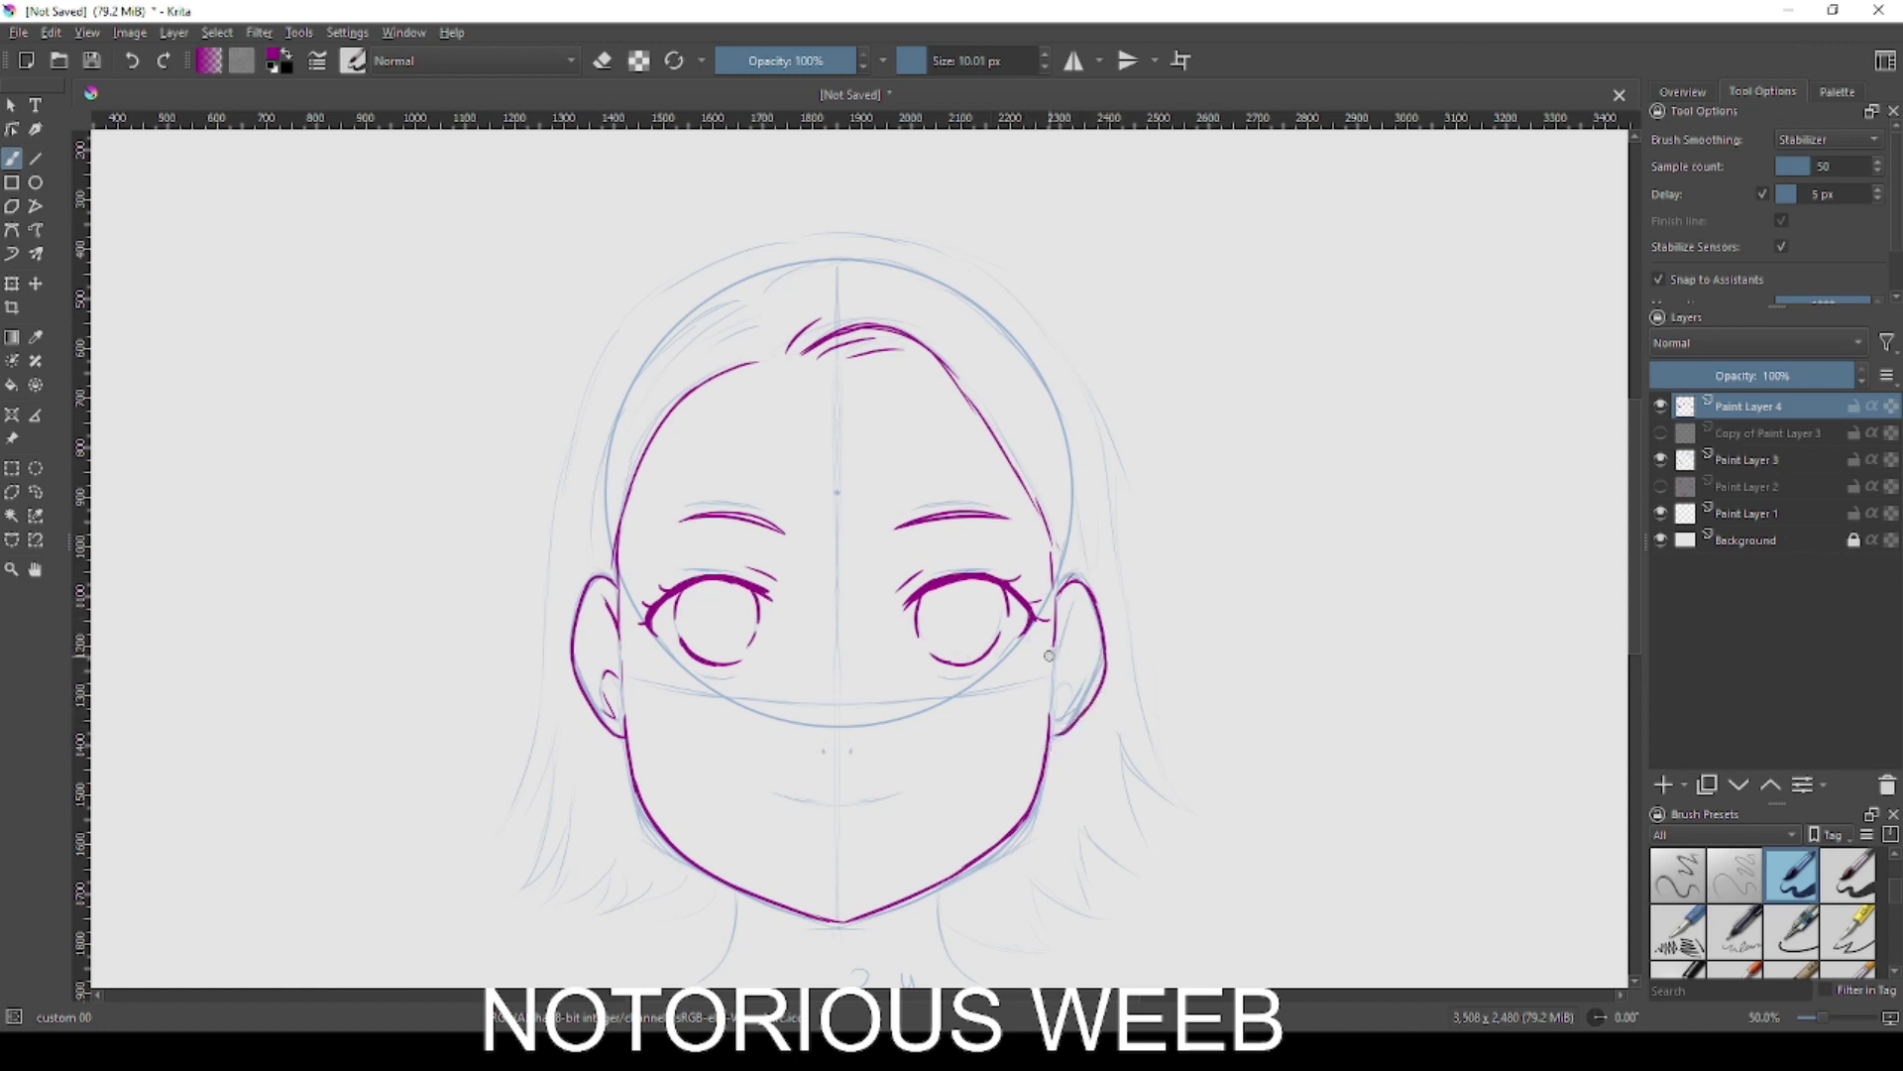
{"action": "left_click_drag", "start_coordinate": [1057, 692], "coordinate": [1096, 663]}
- Add long tapered hair strands at the right temple running down to the top of the ear
{"action": "mouse_move", "coordinate": [1045, 462]}
{"action": "left_mouse_down"}
{"action": "mouse_move", "coordinate": [1067, 580]}
{"action": "mouse_move", "coordinate": [1045, 587]}
{"action": "left_mouse_up"}
{"action": "key", "text": "ctrl+z"}
{"action": "key", "text": "ctrl+z"}
{"action": "left_click_drag", "start_coordinate": [1028, 492], "coordinate": [1048, 583]}
{"action": "mouse_move", "coordinate": [1025, 453]}
{"action": "left_mouse_down"}
{"action": "mouse_move", "coordinate": [1060, 586]}
{"action": "mouse_move", "coordinate": [1033, 424]}
{"action": "left_mouse_up"}
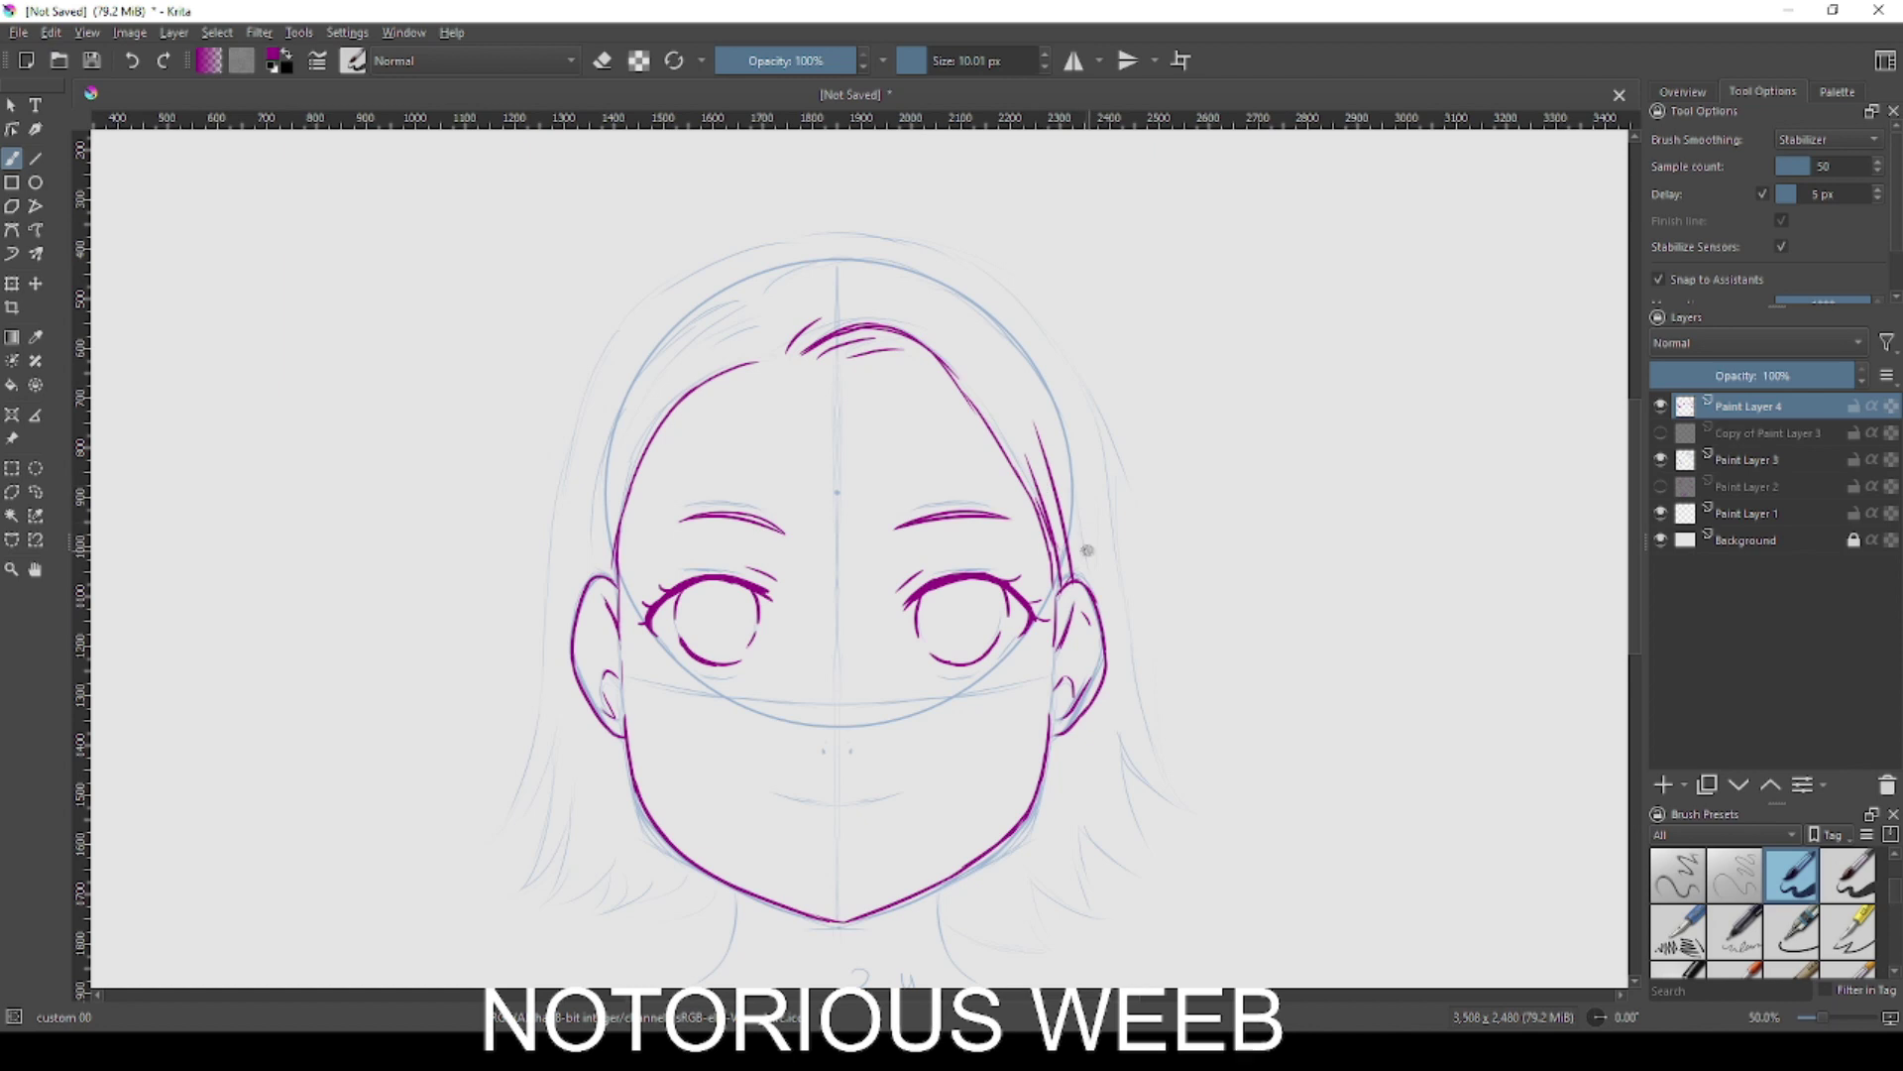
{"action": "mouse_move", "coordinate": [1081, 581]}
{"action": "left_mouse_down"}
{"action": "mouse_move", "coordinate": [1051, 417]}
{"action": "mouse_move", "coordinate": [1068, 510]}
{"action": "left_mouse_up"}
{"action": "left_click_drag", "start_coordinate": [1037, 403], "coordinate": [1077, 521]}
- Ink the inner hair contours over the crown and sweeping from the parting down to the left ear
{"action": "mouse_move", "coordinate": [1033, 398]}
{"action": "left_mouse_down"}
{"action": "mouse_move", "coordinate": [927, 280]}
{"action": "mouse_move", "coordinate": [858, 261]}
{"action": "left_mouse_up"}
{"action": "left_click_drag", "start_coordinate": [763, 298], "coordinate": [863, 260]}
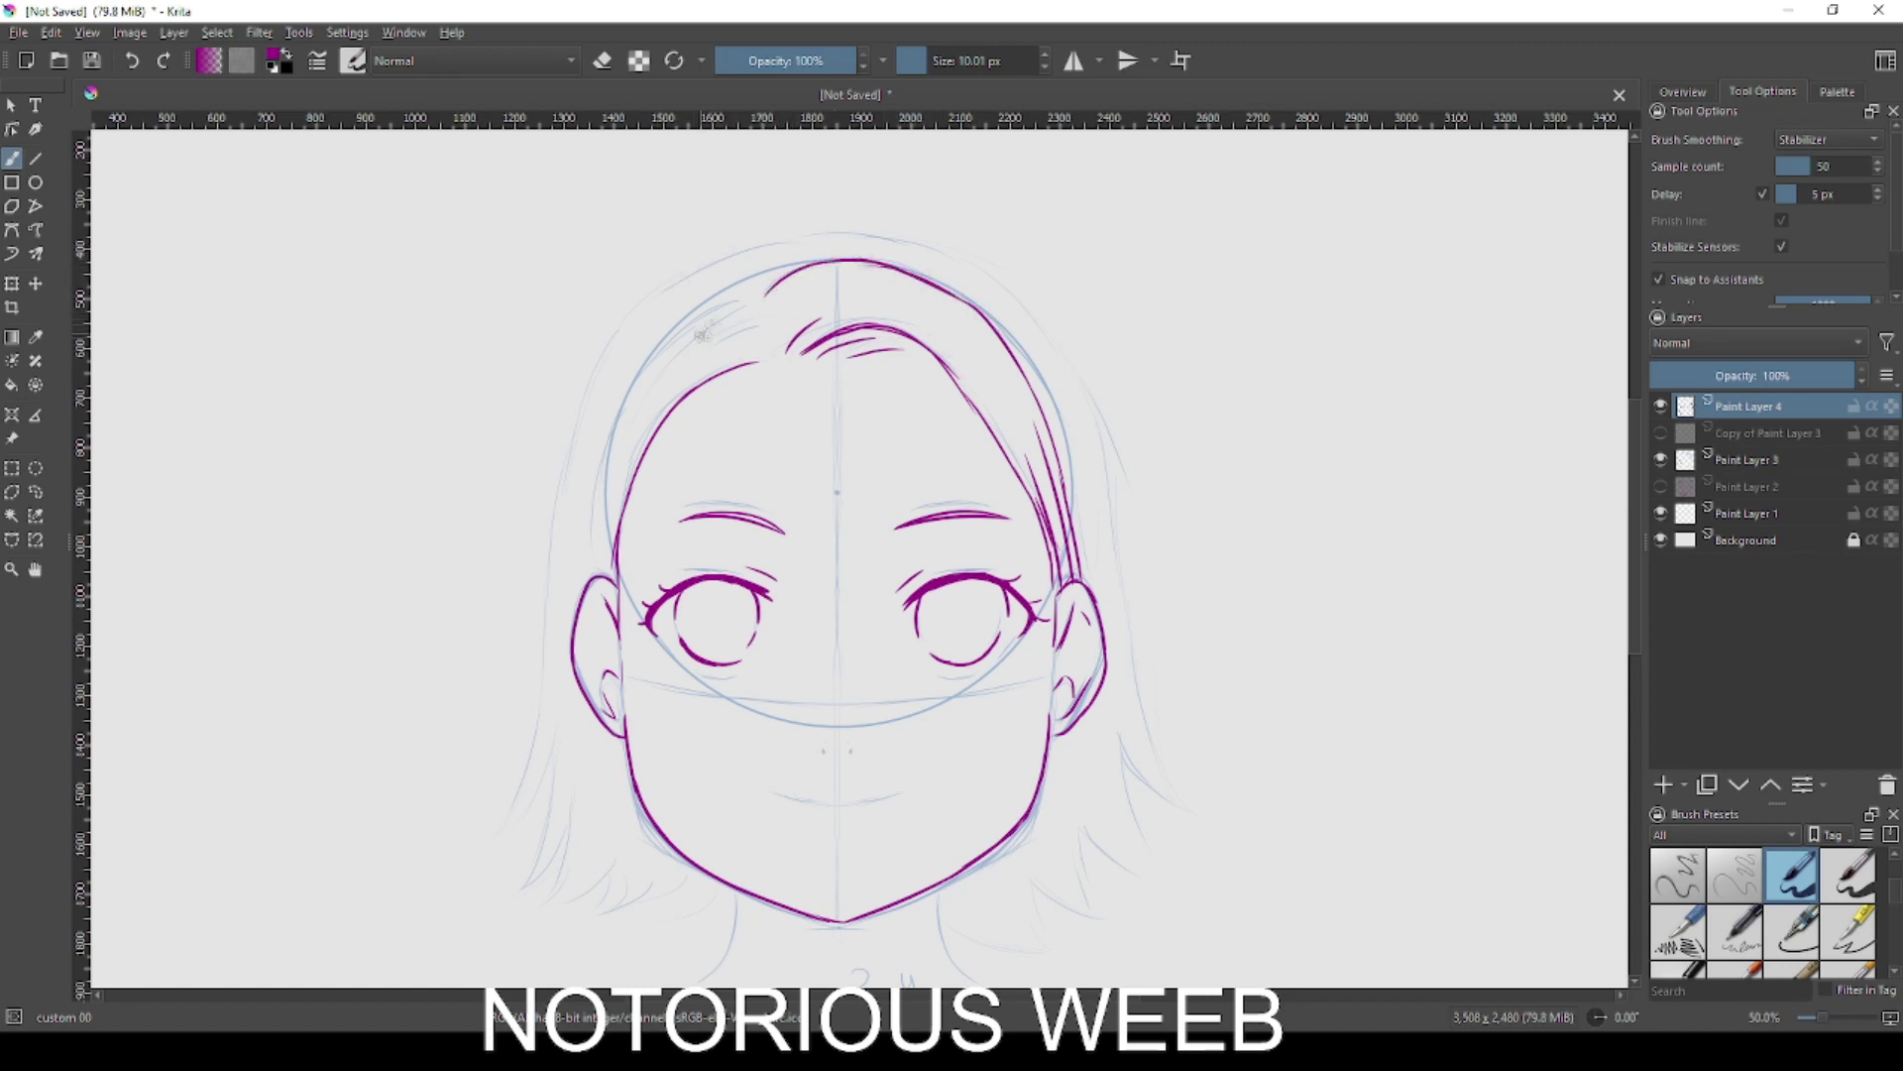
{"action": "mouse_move", "coordinate": [730, 310]}
{"action": "left_mouse_down"}
{"action": "mouse_move", "coordinate": [615, 409]}
{"action": "mouse_move", "coordinate": [594, 517]}
{"action": "left_mouse_up"}
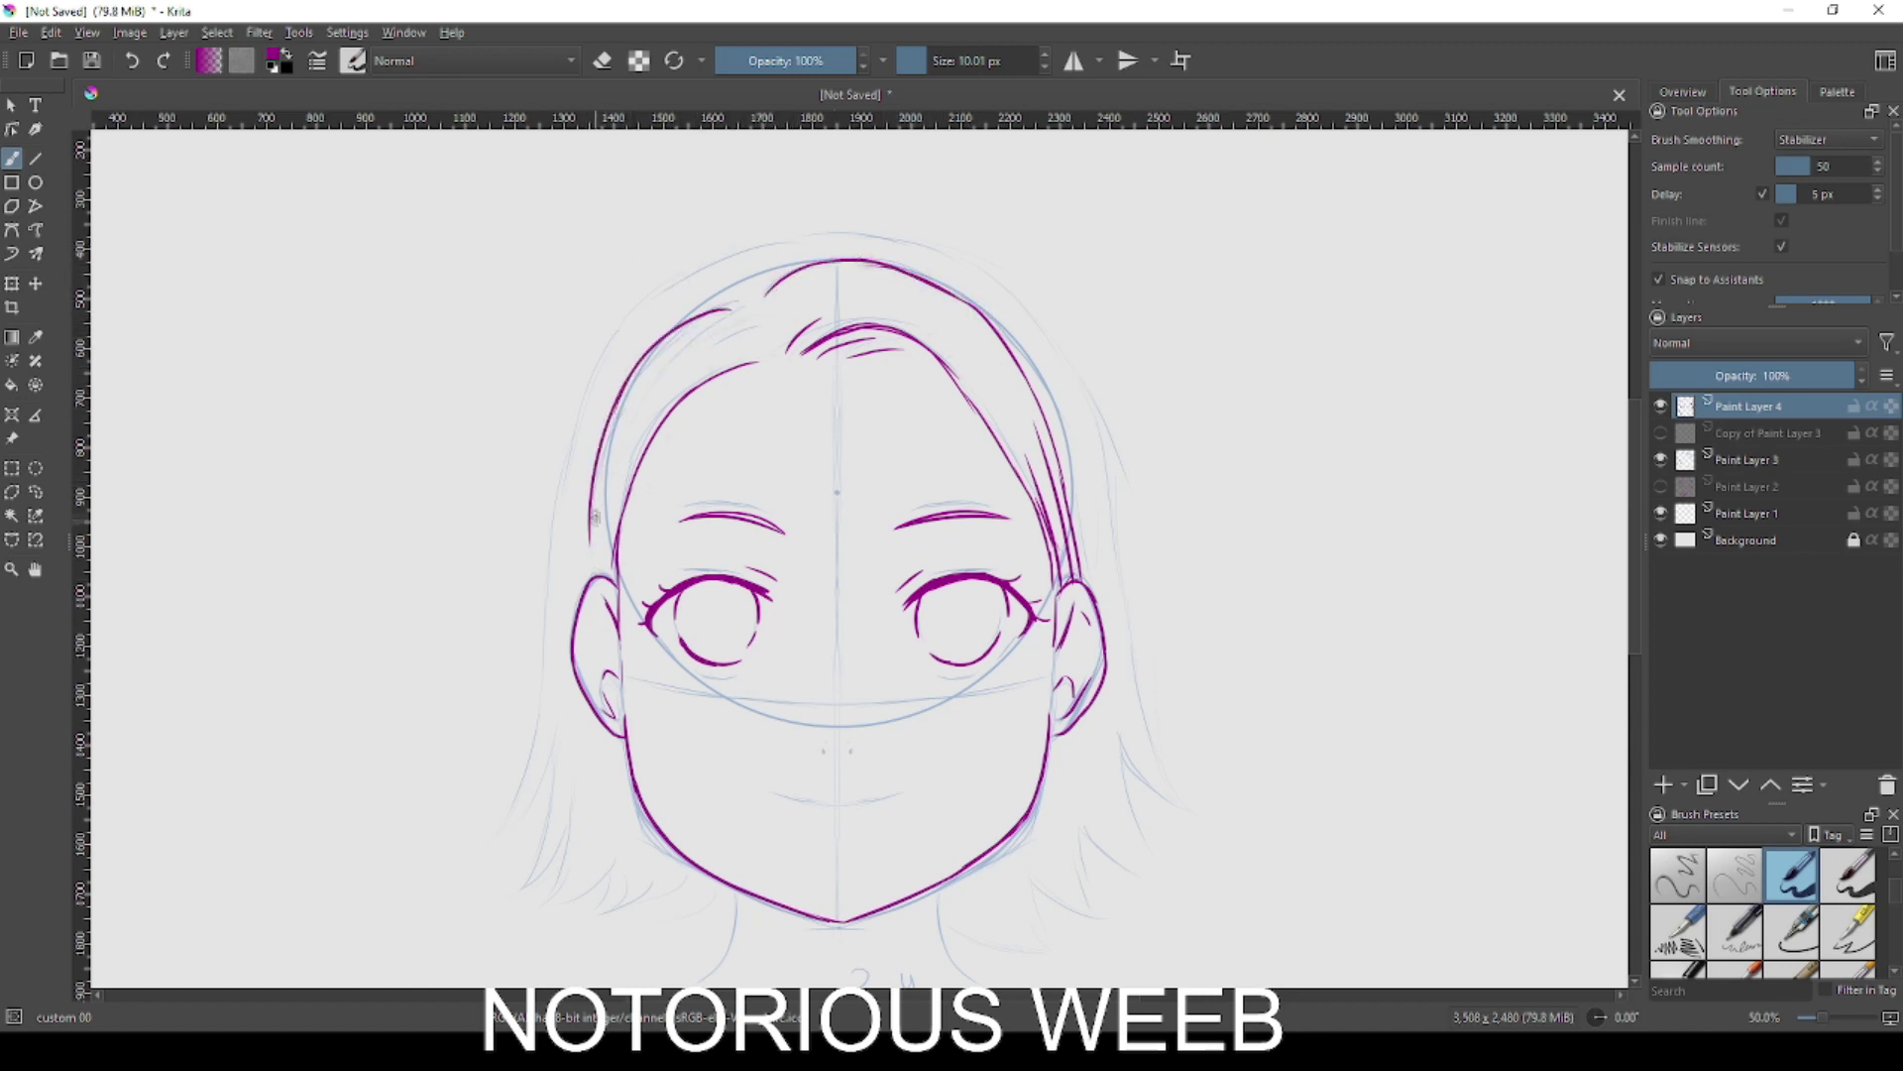
{"action": "mouse_move", "coordinate": [747, 323]}
{"action": "left_mouse_down"}
{"action": "mouse_move", "coordinate": [685, 353]}
{"action": "mouse_move", "coordinate": [750, 331]}
{"action": "mouse_move", "coordinate": [692, 338]}
{"action": "mouse_move", "coordinate": [650, 383]}
{"action": "mouse_move", "coordinate": [604, 521]}
{"action": "mouse_move", "coordinate": [600, 444]}
{"action": "mouse_move", "coordinate": [581, 595]}
{"action": "left_mouse_up"}
{"action": "key", "text": "ctrl+z"}
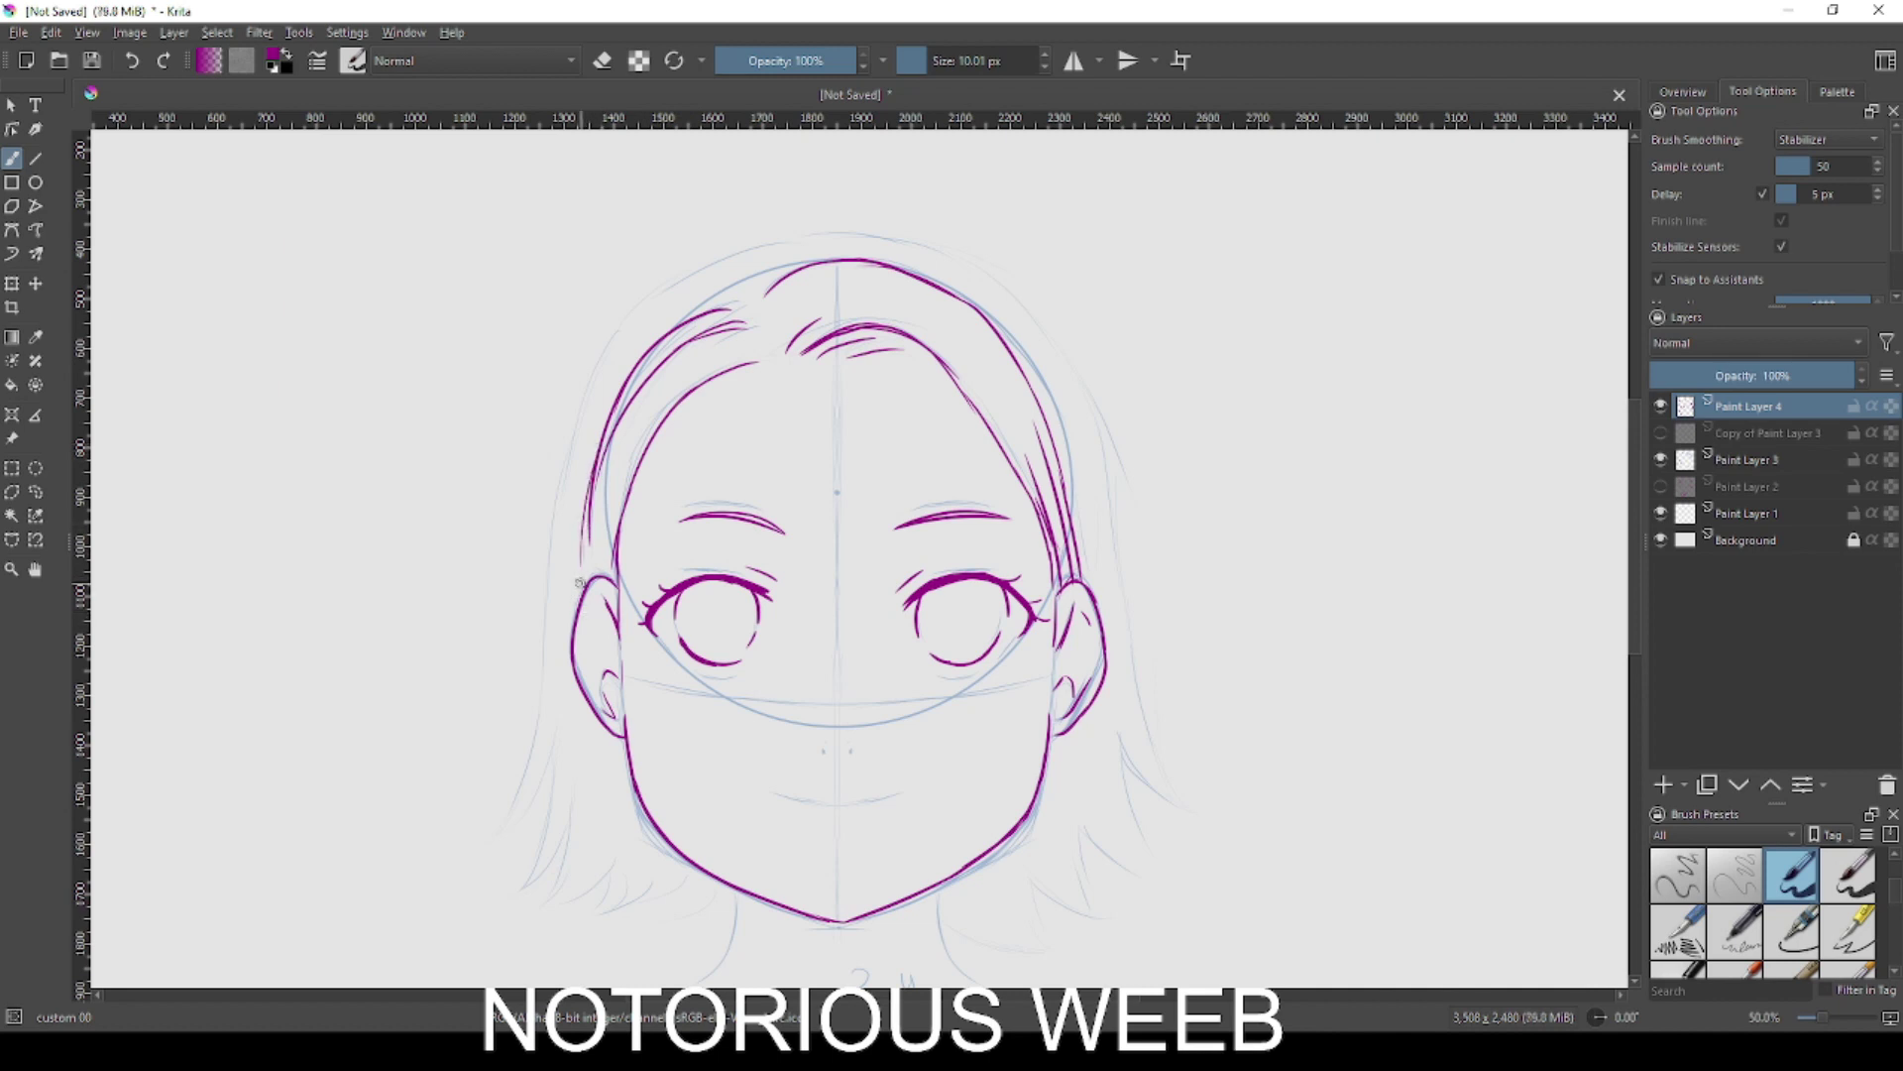
- Ink the outer hair outline from the top of the head down the right side
{"action": "mouse_move", "coordinate": [750, 260]}
{"action": "left_mouse_down"}
{"action": "mouse_move", "coordinate": [853, 233]}
{"action": "mouse_move", "coordinate": [927, 248]}
{"action": "left_mouse_up"}
{"action": "key", "text": "ctrl+z"}
{"action": "left_click_drag", "start_coordinate": [813, 238], "coordinate": [942, 263]}
{"action": "key", "text": "ctrl+z"}
{"action": "left_click_drag", "start_coordinate": [816, 234], "coordinate": [947, 250]}
{"action": "mouse_move", "coordinate": [1177, 769]}
{"action": "left_mouse_down"}
{"action": "mouse_move", "coordinate": [1111, 517]}
{"action": "mouse_move", "coordinate": [1174, 779]}
{"action": "left_mouse_up"}
{"action": "key", "text": "ctrl+z"}
{"action": "mouse_move", "coordinate": [841, 235]}
{"action": "left_mouse_down"}
{"action": "mouse_move", "coordinate": [983, 262]}
{"action": "mouse_move", "coordinate": [1086, 424]}
{"action": "left_mouse_up"}
{"action": "left_click_drag", "start_coordinate": [1117, 541], "coordinate": [1057, 359]}
{"action": "key", "text": "ctrl+z"}
{"action": "left_click_drag", "start_coordinate": [1119, 545], "coordinate": [1087, 443]}
{"action": "left_click_drag", "start_coordinate": [1033, 325], "coordinate": [1100, 468]}
{"action": "key", "text": "ctrl+z"}
{"action": "key", "text": "ctrl+z"}
- Ink the outer hair outline on the left side, from beside the cheek up to the crown
{"action": "left_click_drag", "start_coordinate": [551, 513], "coordinate": [535, 733]}
{"action": "left_click_drag", "start_coordinate": [548, 573], "coordinate": [587, 369]}
{"action": "mouse_move", "coordinate": [553, 477]}
{"action": "left_mouse_down"}
{"action": "mouse_move", "coordinate": [694, 273]}
{"action": "mouse_move", "coordinate": [768, 249]}
{"action": "left_mouse_up"}
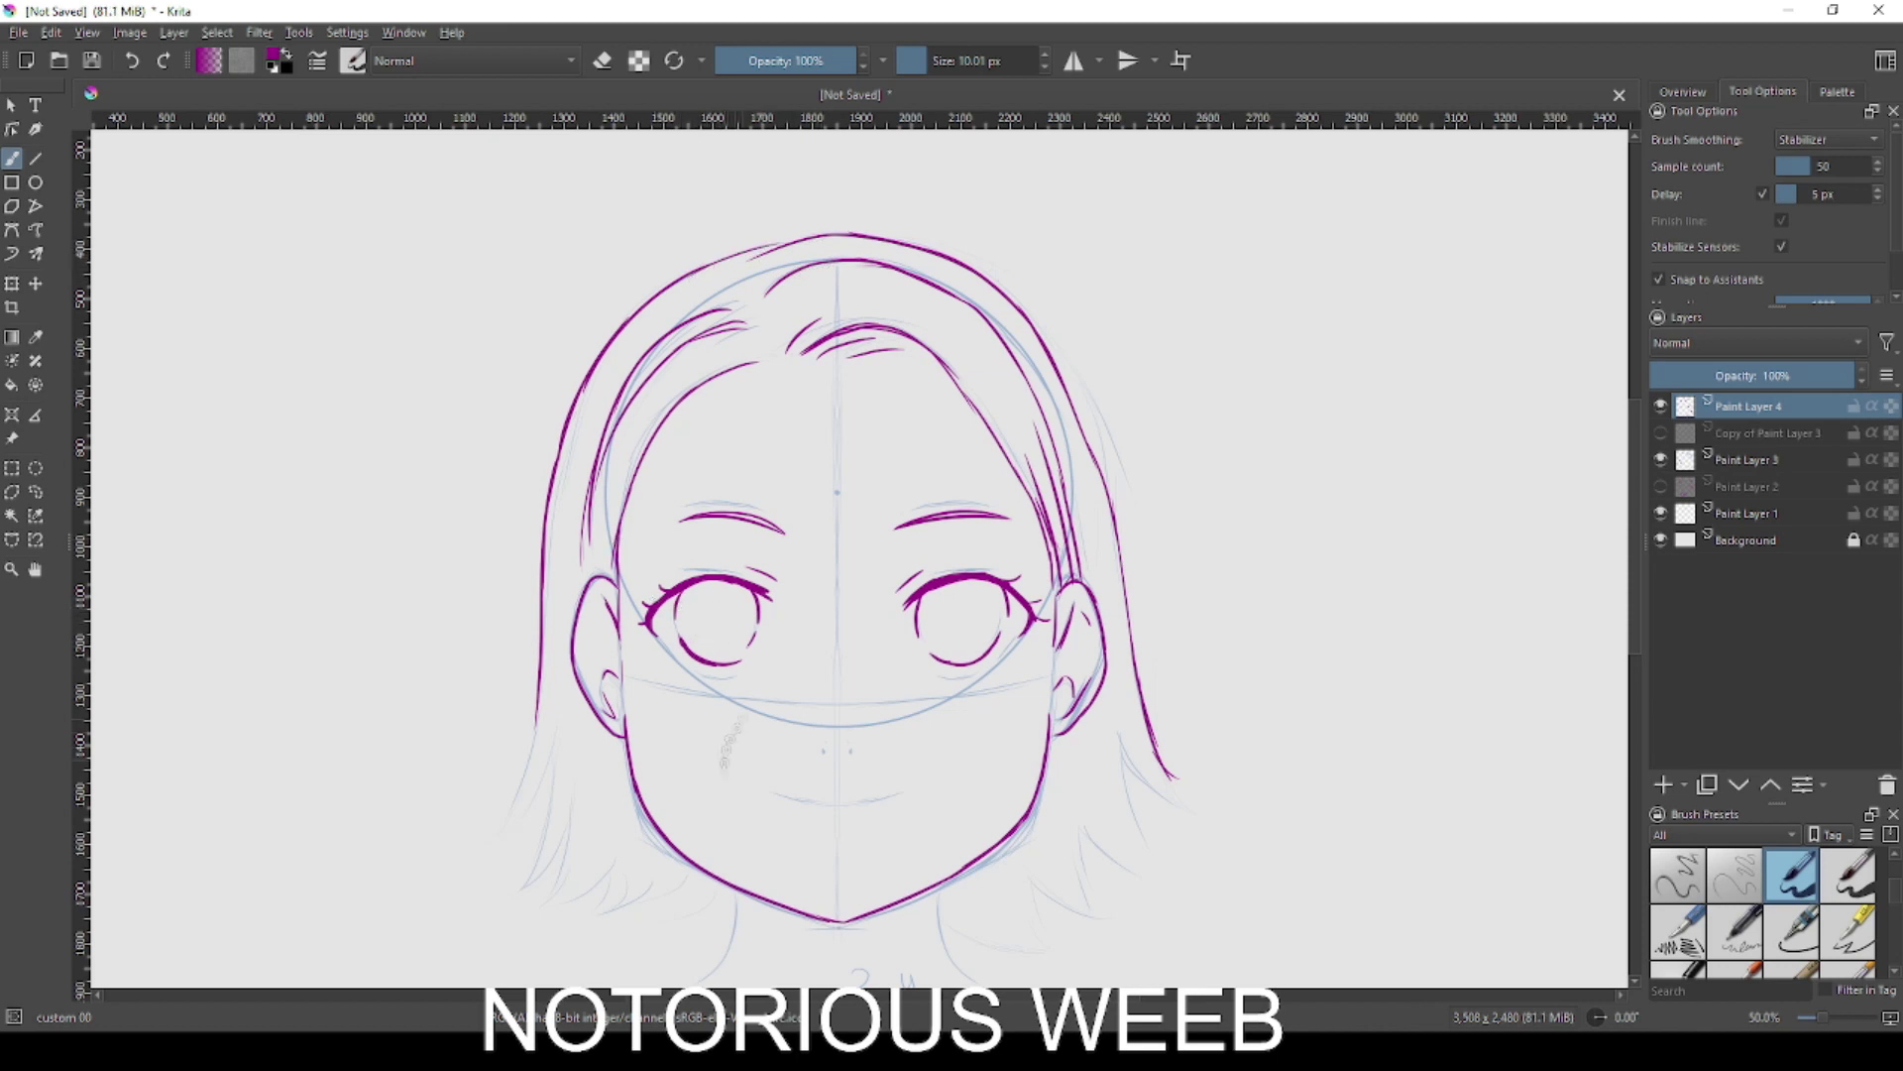
- Ink the outward-flicked outer hair tips at the lower left
{"action": "left_click_drag", "start_coordinate": [550, 729], "coordinate": [508, 821]}
{"action": "key", "text": "ctrl+z"}
{"action": "mouse_move", "coordinate": [530, 718]}
{"action": "left_mouse_down"}
{"action": "mouse_move", "coordinate": [494, 829]}
{"action": "mouse_move", "coordinate": [494, 812]}
{"action": "left_mouse_up"}
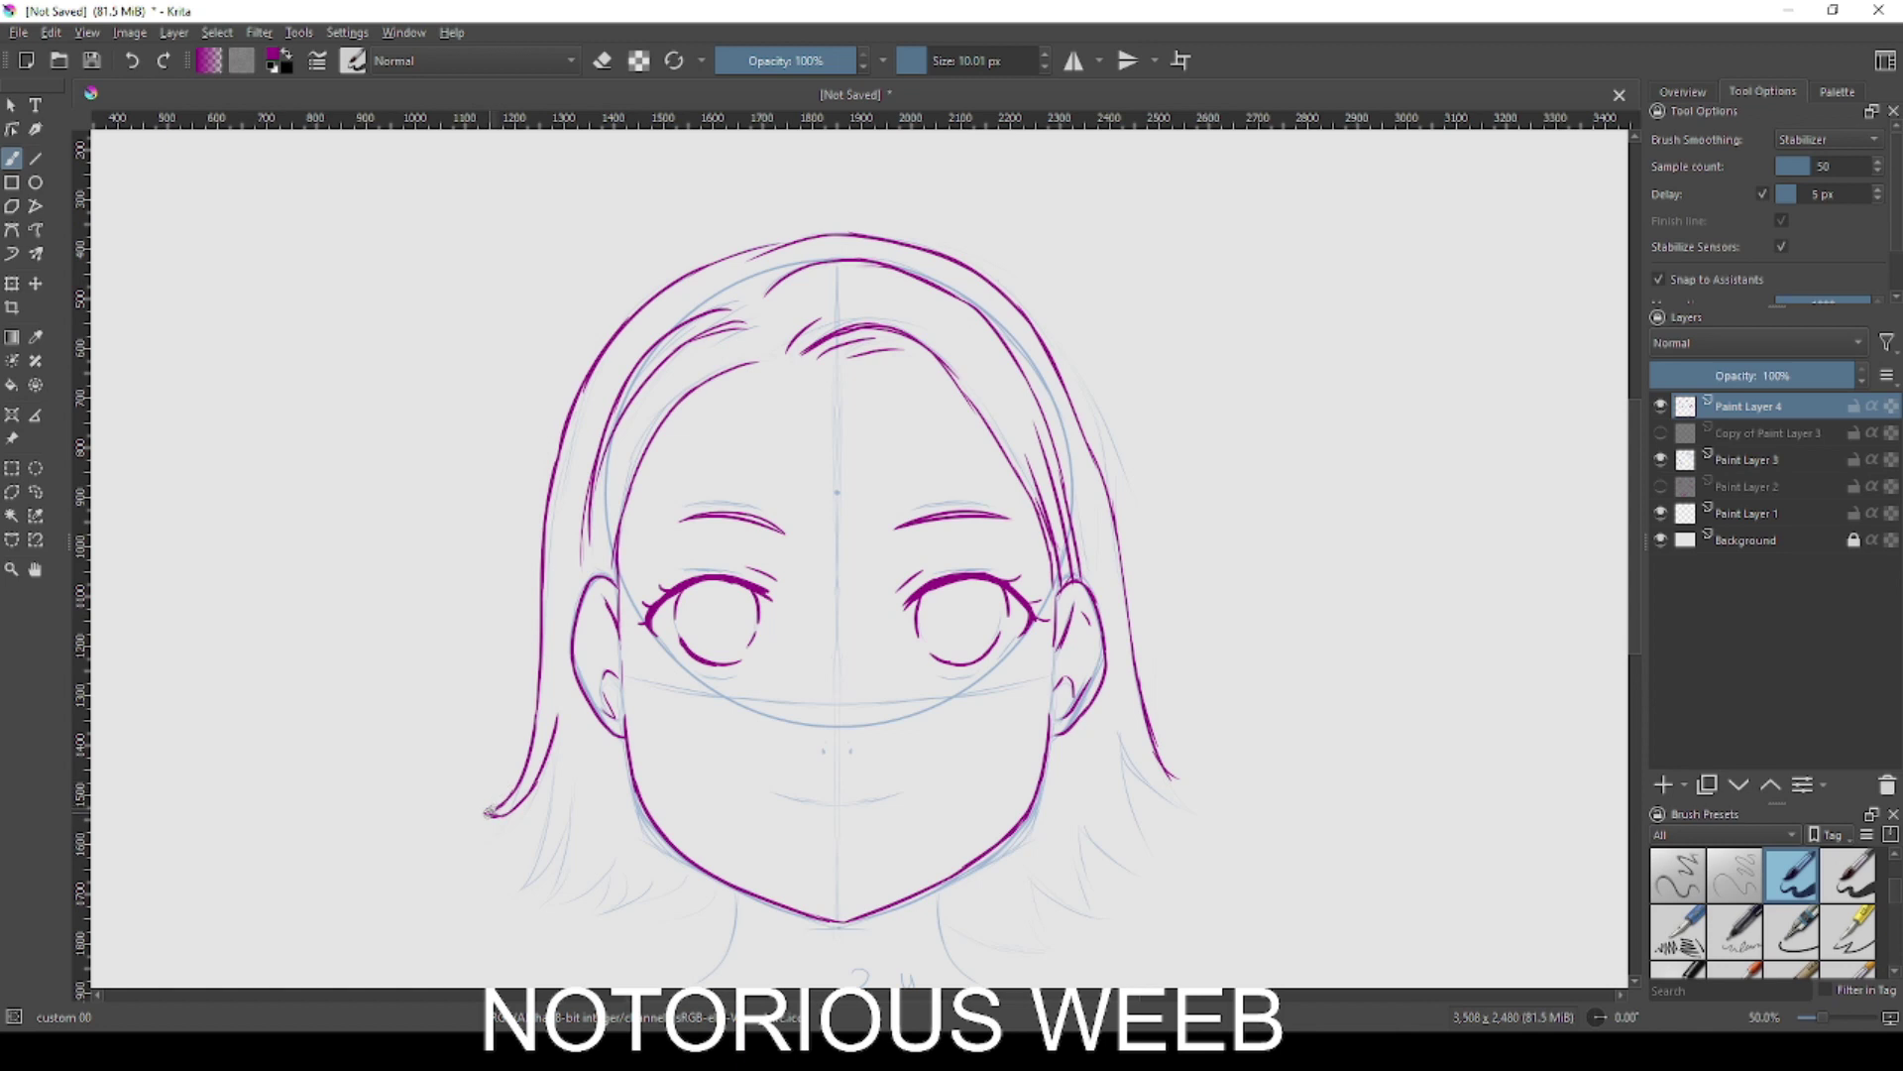
{"action": "mouse_move", "coordinate": [557, 730]}
{"action": "left_mouse_down"}
{"action": "mouse_move", "coordinate": [541, 838]}
{"action": "mouse_move", "coordinate": [490, 860]}
{"action": "mouse_move", "coordinate": [525, 880]}
{"action": "left_mouse_up"}
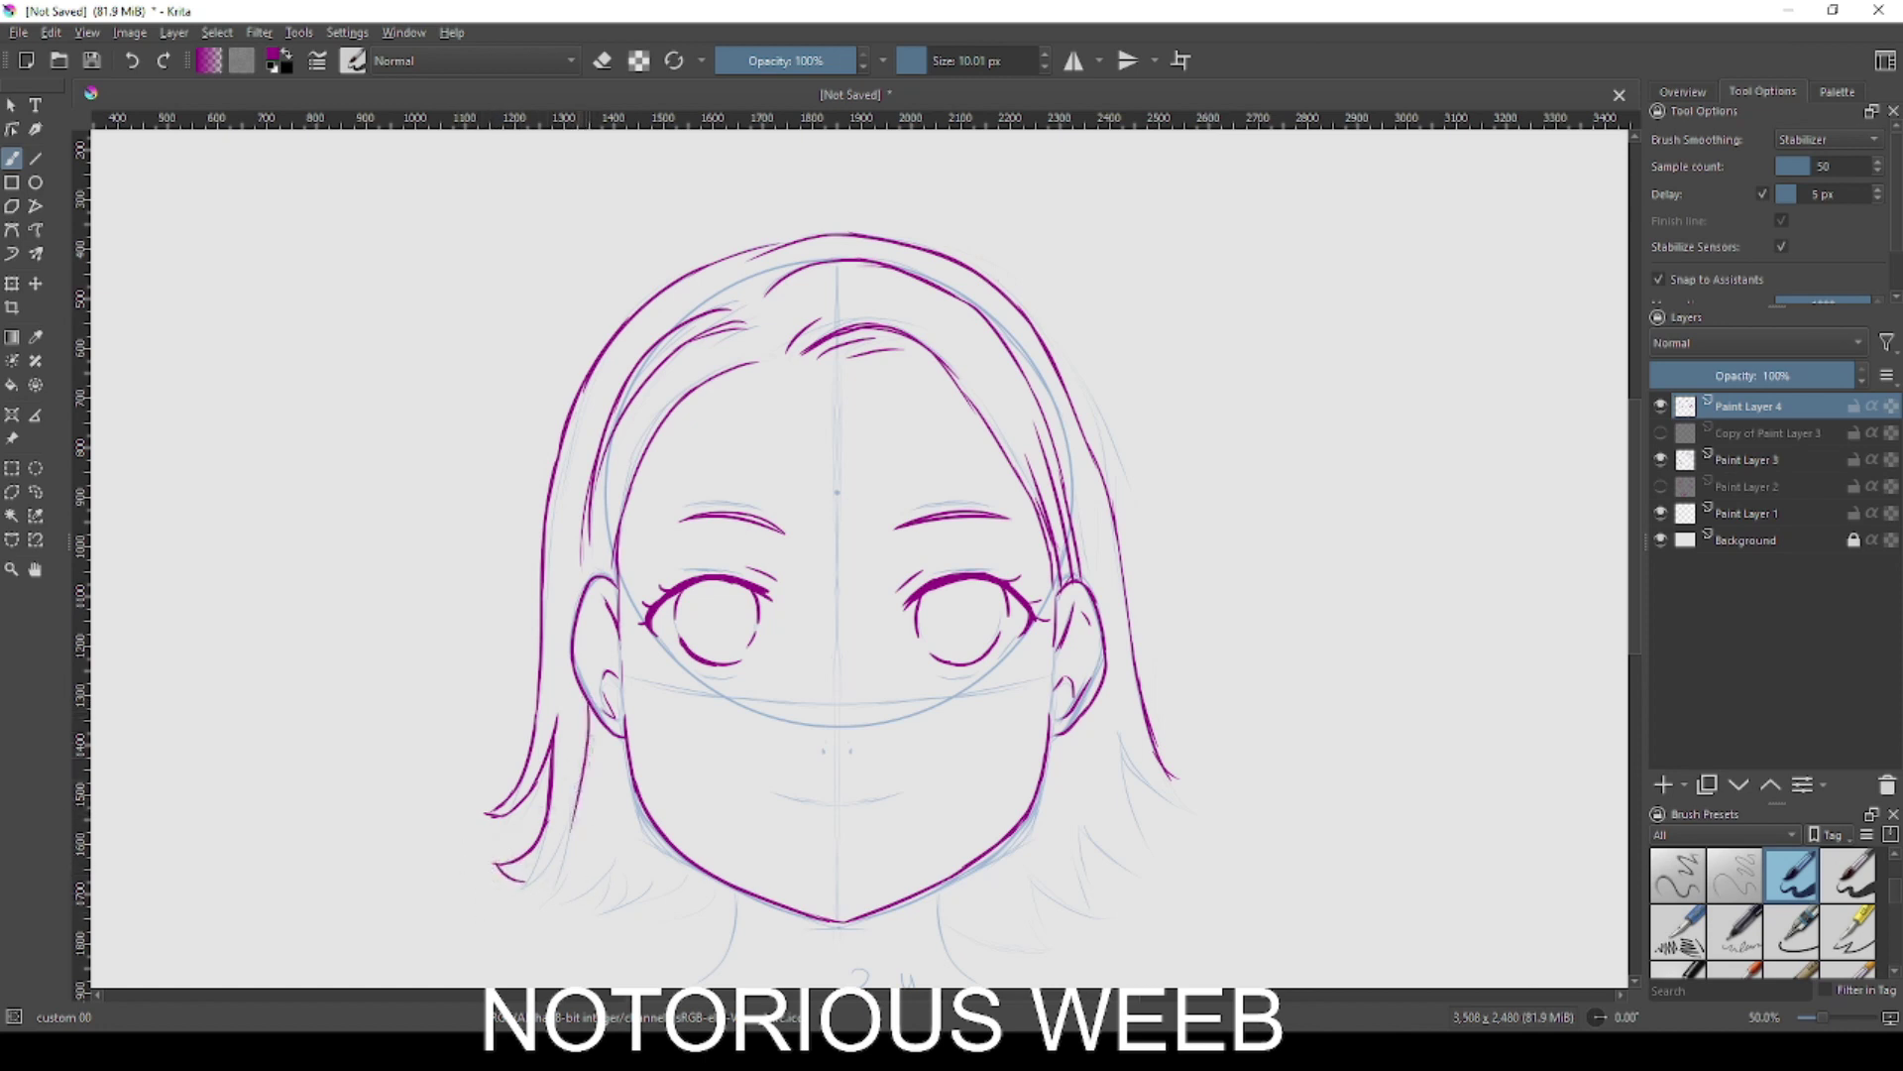
- Fill in the left hair ends with a strand below the ear and short curved tips along the jaw
{"action": "left_click_drag", "start_coordinate": [585, 737], "coordinate": [545, 906]}
{"action": "key", "text": "ctrl+z"}
{"action": "left_click_drag", "start_coordinate": [582, 801], "coordinate": [543, 907]}
{"action": "key", "text": "ctrl+z"}
{"action": "mouse_move", "coordinate": [591, 786]}
{"action": "left_mouse_down"}
{"action": "mouse_move", "coordinate": [540, 902]}
{"action": "mouse_move", "coordinate": [581, 846]}
{"action": "mouse_move", "coordinate": [569, 885]}
{"action": "mouse_move", "coordinate": [597, 862]}
{"action": "mouse_move", "coordinate": [623, 881]}
{"action": "mouse_move", "coordinate": [616, 920]}
{"action": "left_mouse_up"}
{"action": "key", "text": "ctrl+z"}
{"action": "key", "text": "ctrl+z"}
{"action": "key", "text": "ctrl+z"}
{"action": "mouse_move", "coordinate": [642, 821]}
{"action": "left_mouse_down"}
{"action": "mouse_move", "coordinate": [603, 914]}
{"action": "mouse_move", "coordinate": [643, 885]}
{"action": "mouse_move", "coordinate": [690, 926]}
{"action": "mouse_move", "coordinate": [698, 891]}
{"action": "mouse_move", "coordinate": [694, 861]}
{"action": "mouse_move", "coordinate": [651, 927]}
{"action": "left_mouse_up"}
{"action": "key", "text": "ctrl+z"}
{"action": "key", "text": "ctrl+z"}
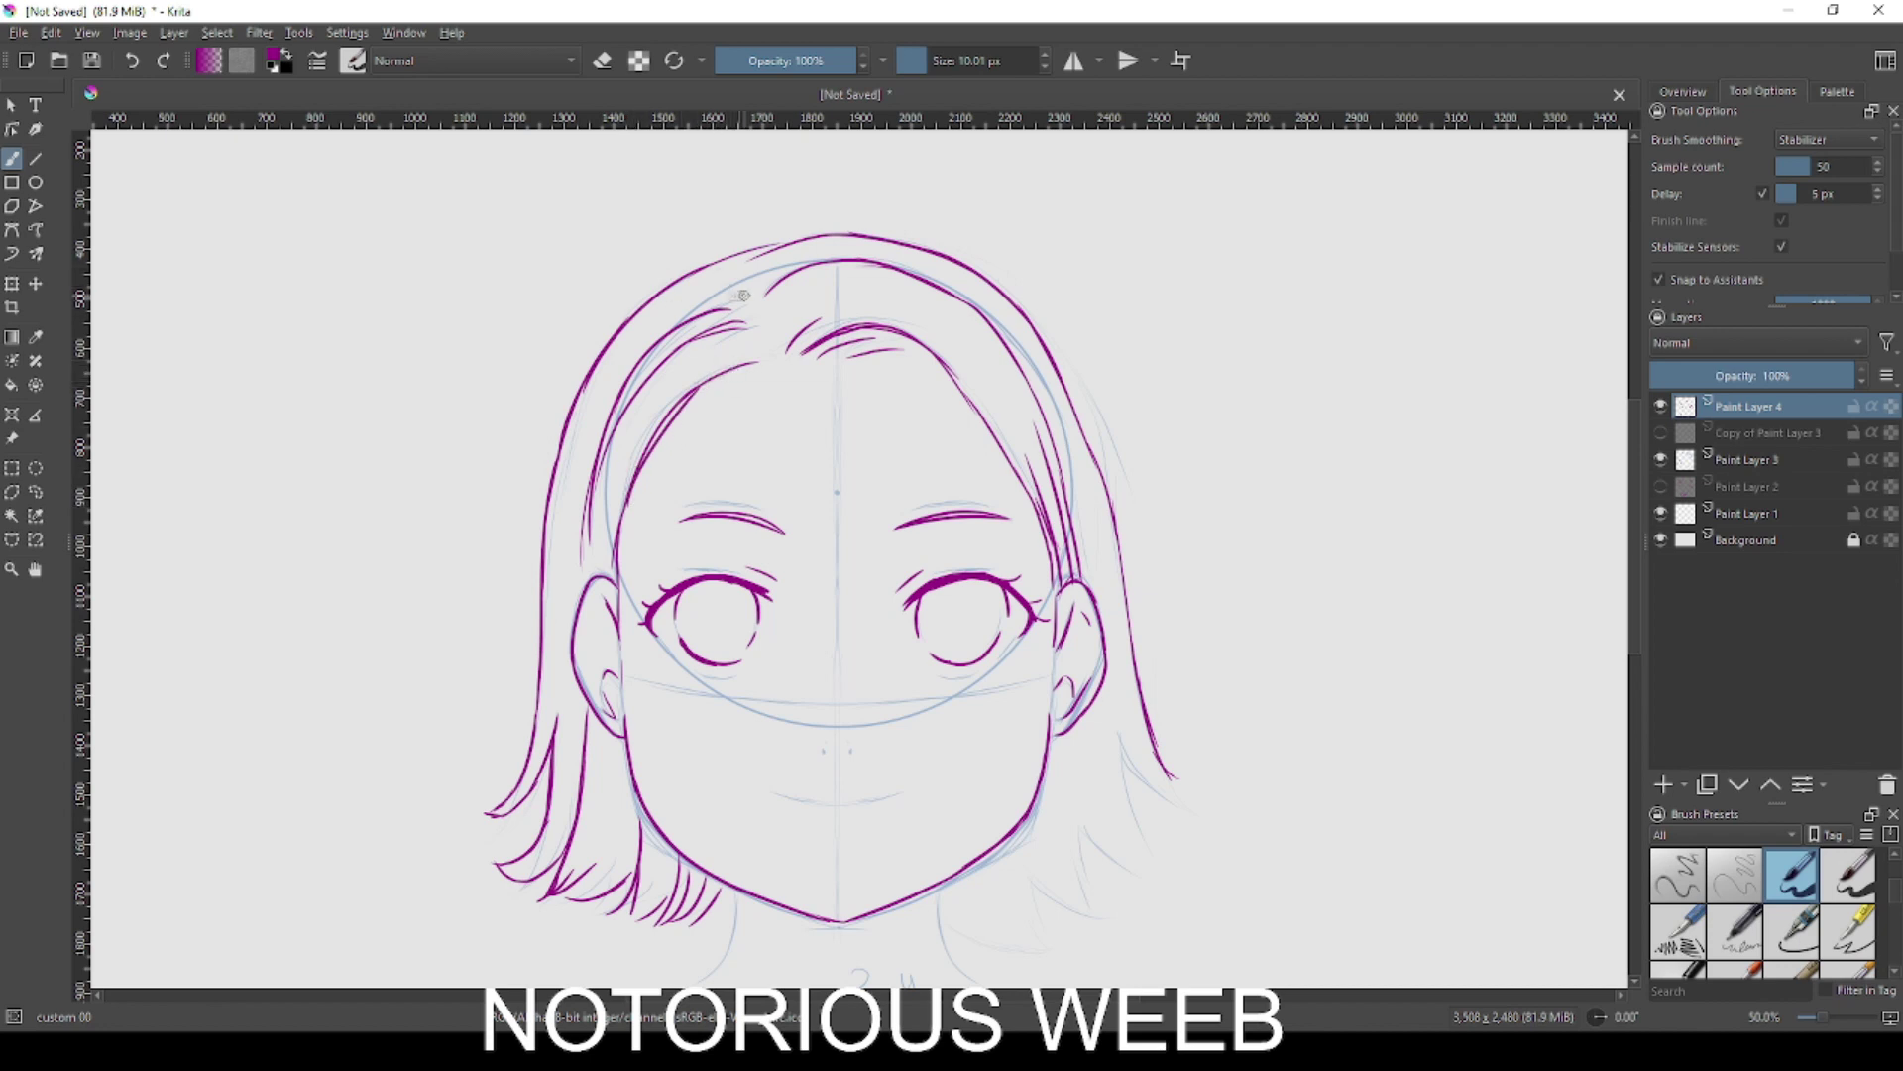
- Ink the outward-flicked hair tips at the lower right and a strand below the right ear
{"action": "left_click_drag", "start_coordinate": [1118, 701], "coordinate": [1180, 780]}
{"action": "mouse_move", "coordinate": [1121, 702]}
{"action": "left_mouse_down"}
{"action": "mouse_move", "coordinate": [1155, 848]}
{"action": "mouse_move", "coordinate": [1178, 854]}
{"action": "left_mouse_up"}
{"action": "key", "text": "ctrl+z"}
{"action": "key", "text": "ctrl+z"}
{"action": "left_click_drag", "start_coordinate": [1133, 783], "coordinate": [1176, 861]}
{"action": "mouse_move", "coordinate": [1168, 854]}
{"action": "left_mouse_down"}
{"action": "mouse_move", "coordinate": [1079, 833]}
{"action": "mouse_move", "coordinate": [1170, 856]}
{"action": "left_mouse_up"}
{"action": "key", "text": "ctrl+z"}
{"action": "mouse_move", "coordinate": [1069, 738]}
{"action": "left_mouse_down"}
{"action": "mouse_move", "coordinate": [1128, 884]}
{"action": "mouse_move", "coordinate": [1074, 858]}
{"action": "mouse_move", "coordinate": [1133, 887]}
{"action": "left_mouse_up"}
- Show Copy of Paint Layer 3 and ink the short hair tips below the right side of the jaw
{"action": "left_click", "coordinate": [1660, 433]}
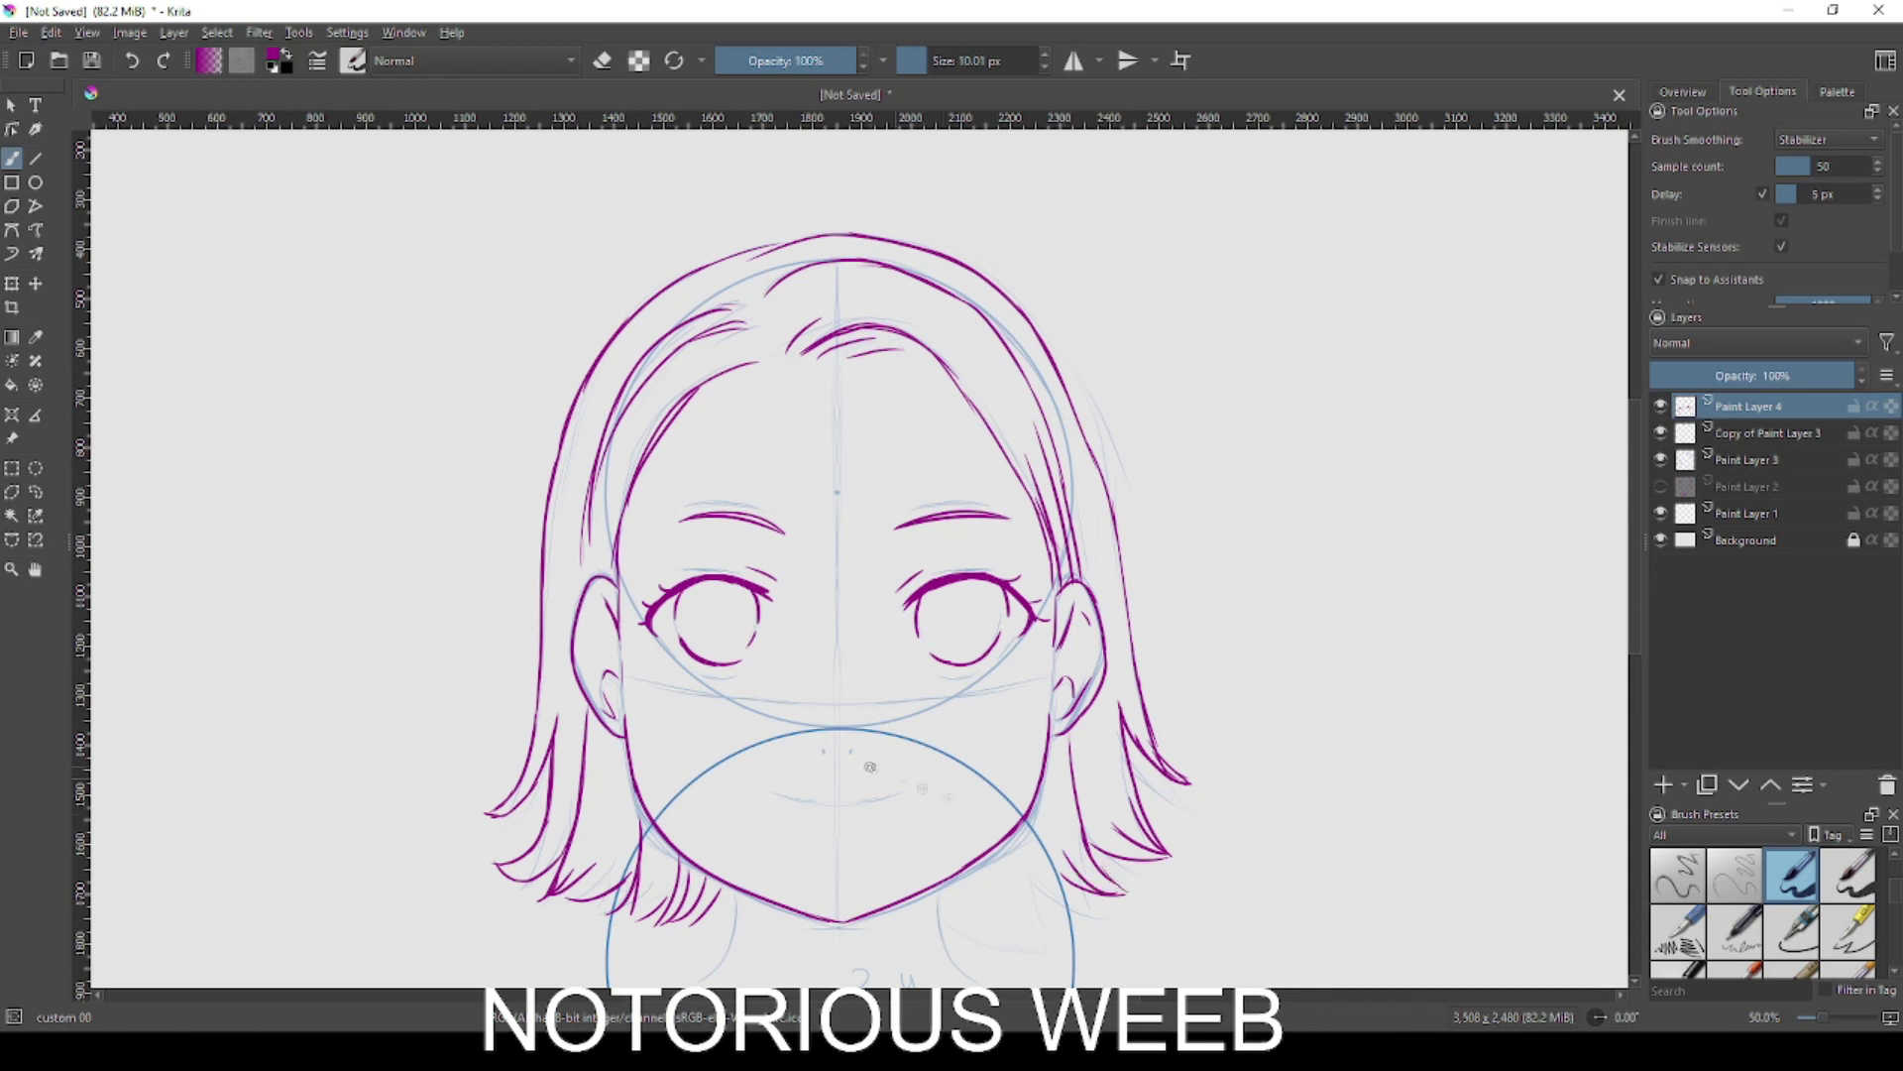
{"action": "left_click_drag", "start_coordinate": [1010, 870], "coordinate": [1101, 904]}
{"action": "mouse_move", "coordinate": [1008, 863]}
{"action": "left_mouse_down"}
{"action": "mouse_move", "coordinate": [1033, 932]}
{"action": "mouse_move", "coordinate": [981, 913]}
{"action": "mouse_move", "coordinate": [964, 939]}
{"action": "mouse_move", "coordinate": [1039, 936]}
{"action": "left_mouse_up"}
{"action": "key", "text": "ctrl+z"}
{"action": "key", "text": "ctrl+z"}
{"action": "key", "text": "ctrl+z"}
{"action": "key", "text": "ctrl+z"}
{"action": "key", "text": "ctrl+z"}
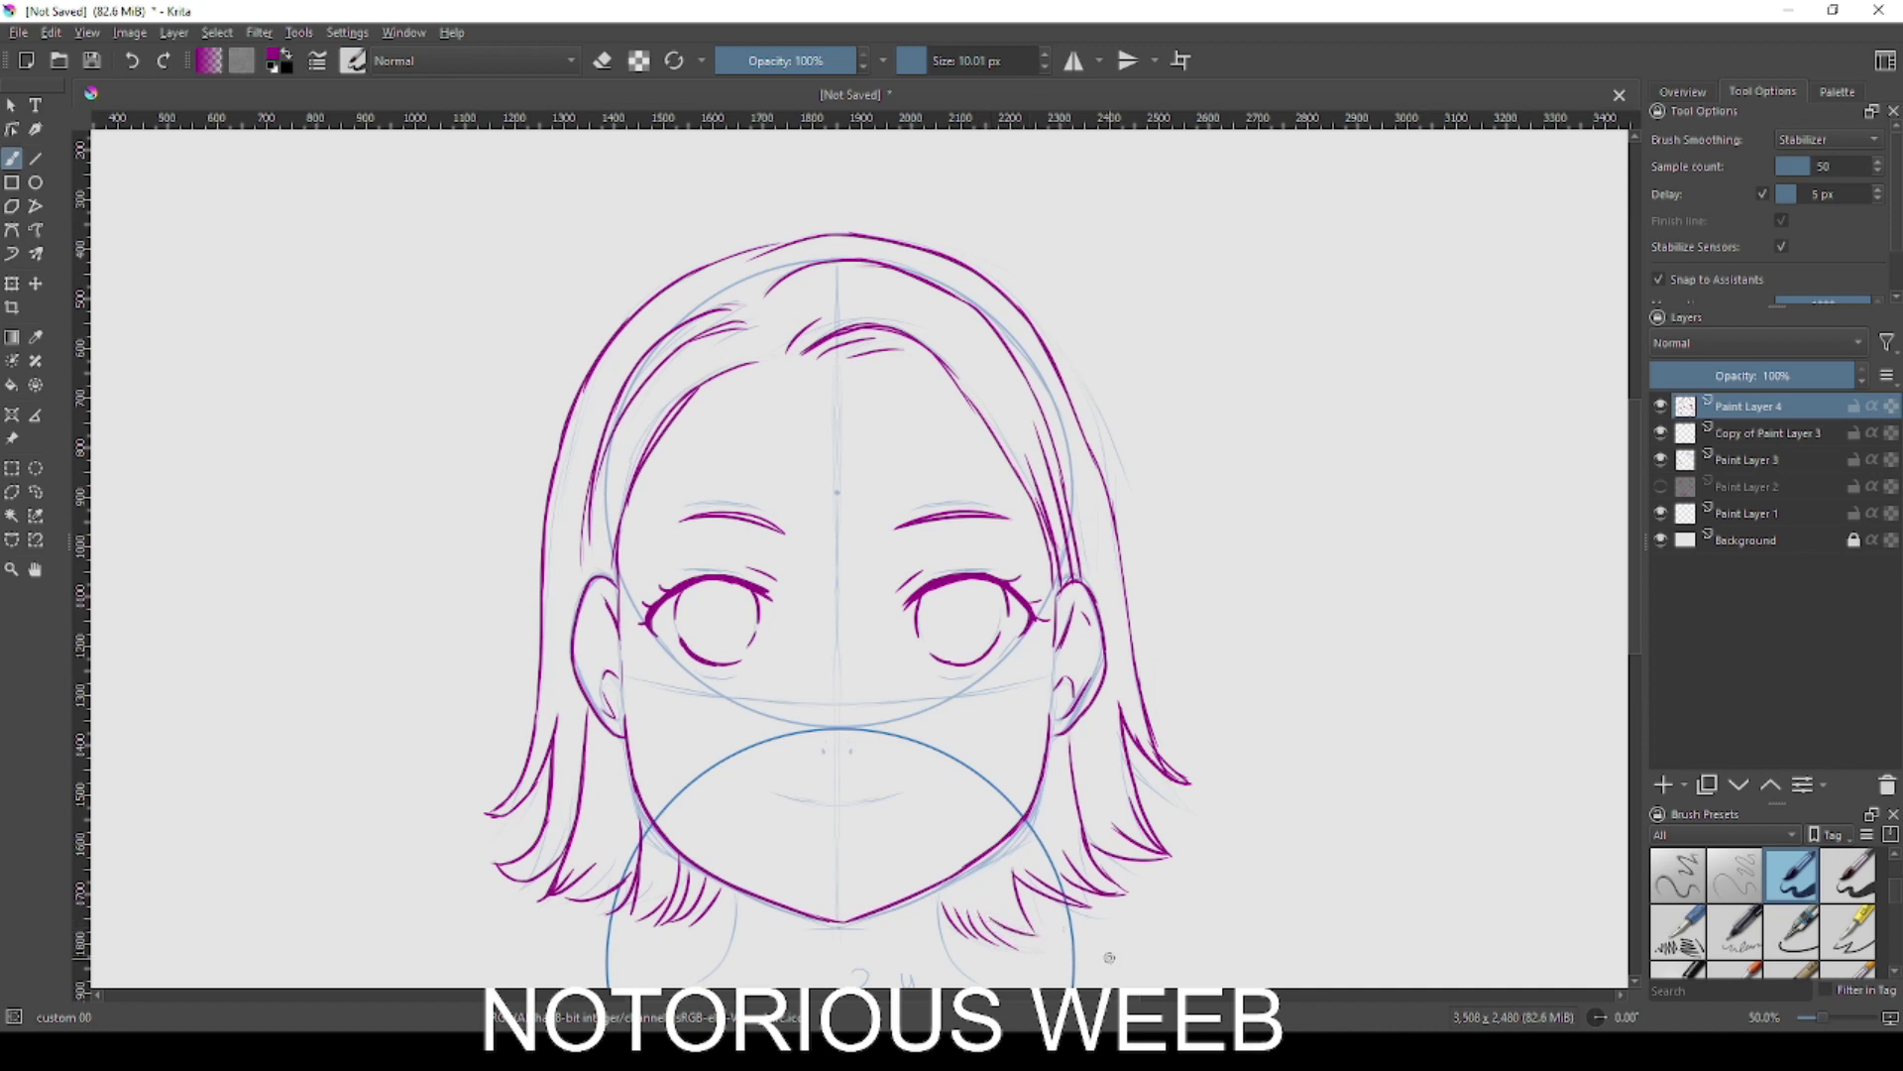
- Ink the two neck lines curving down from below the jaw
{"action": "left_click_drag", "start_coordinate": [688, 684], "coordinate": [672, 535]}
{"action": "left_click_drag", "start_coordinate": [719, 743], "coordinate": [693, 828]}
{"action": "mouse_move", "coordinate": [927, 742]}
{"action": "left_mouse_down"}
{"action": "mouse_move", "coordinate": [927, 788]}
{"action": "mouse_move", "coordinate": [973, 818]}
{"action": "left_mouse_up"}
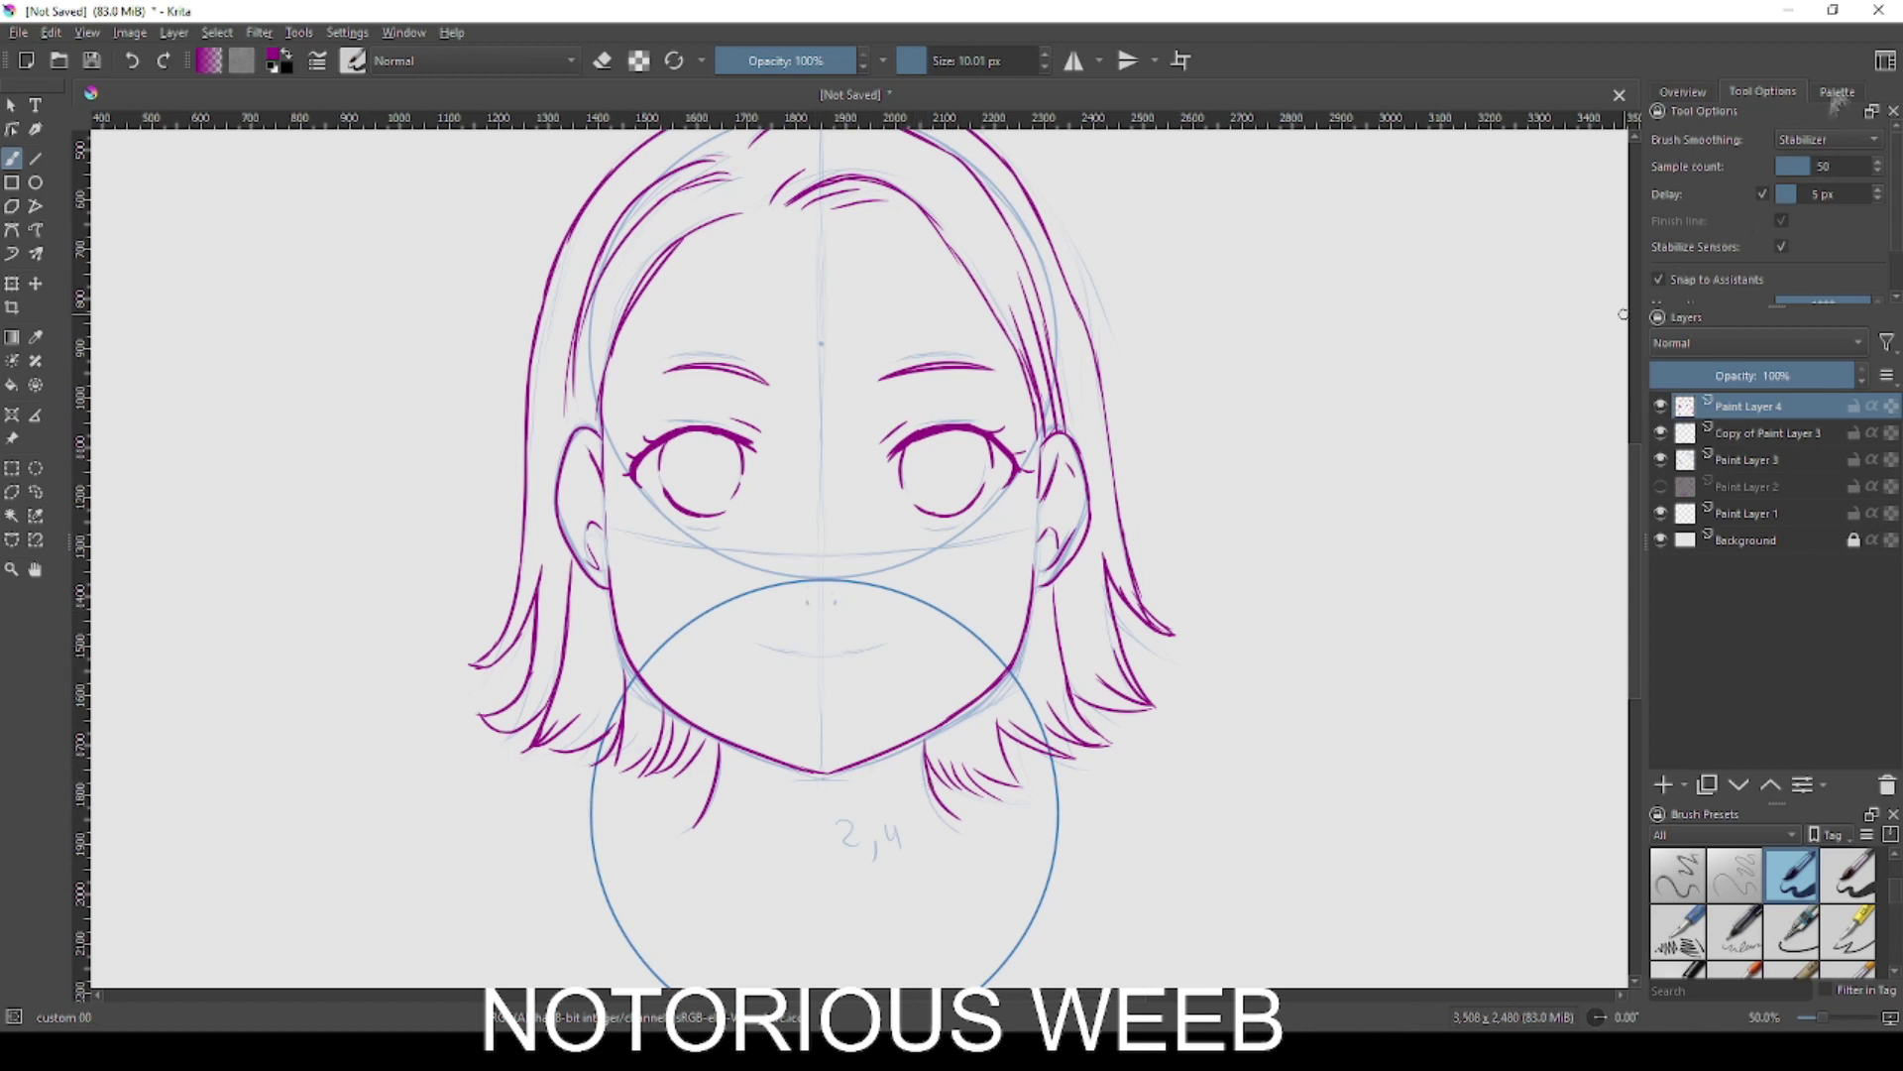
- Set the brush smoothing to Basic, dot the nostrils and ink the mouth line
{"action": "left_click", "coordinate": [1829, 140]}
{"action": "left_click", "coordinate": [1822, 116]}
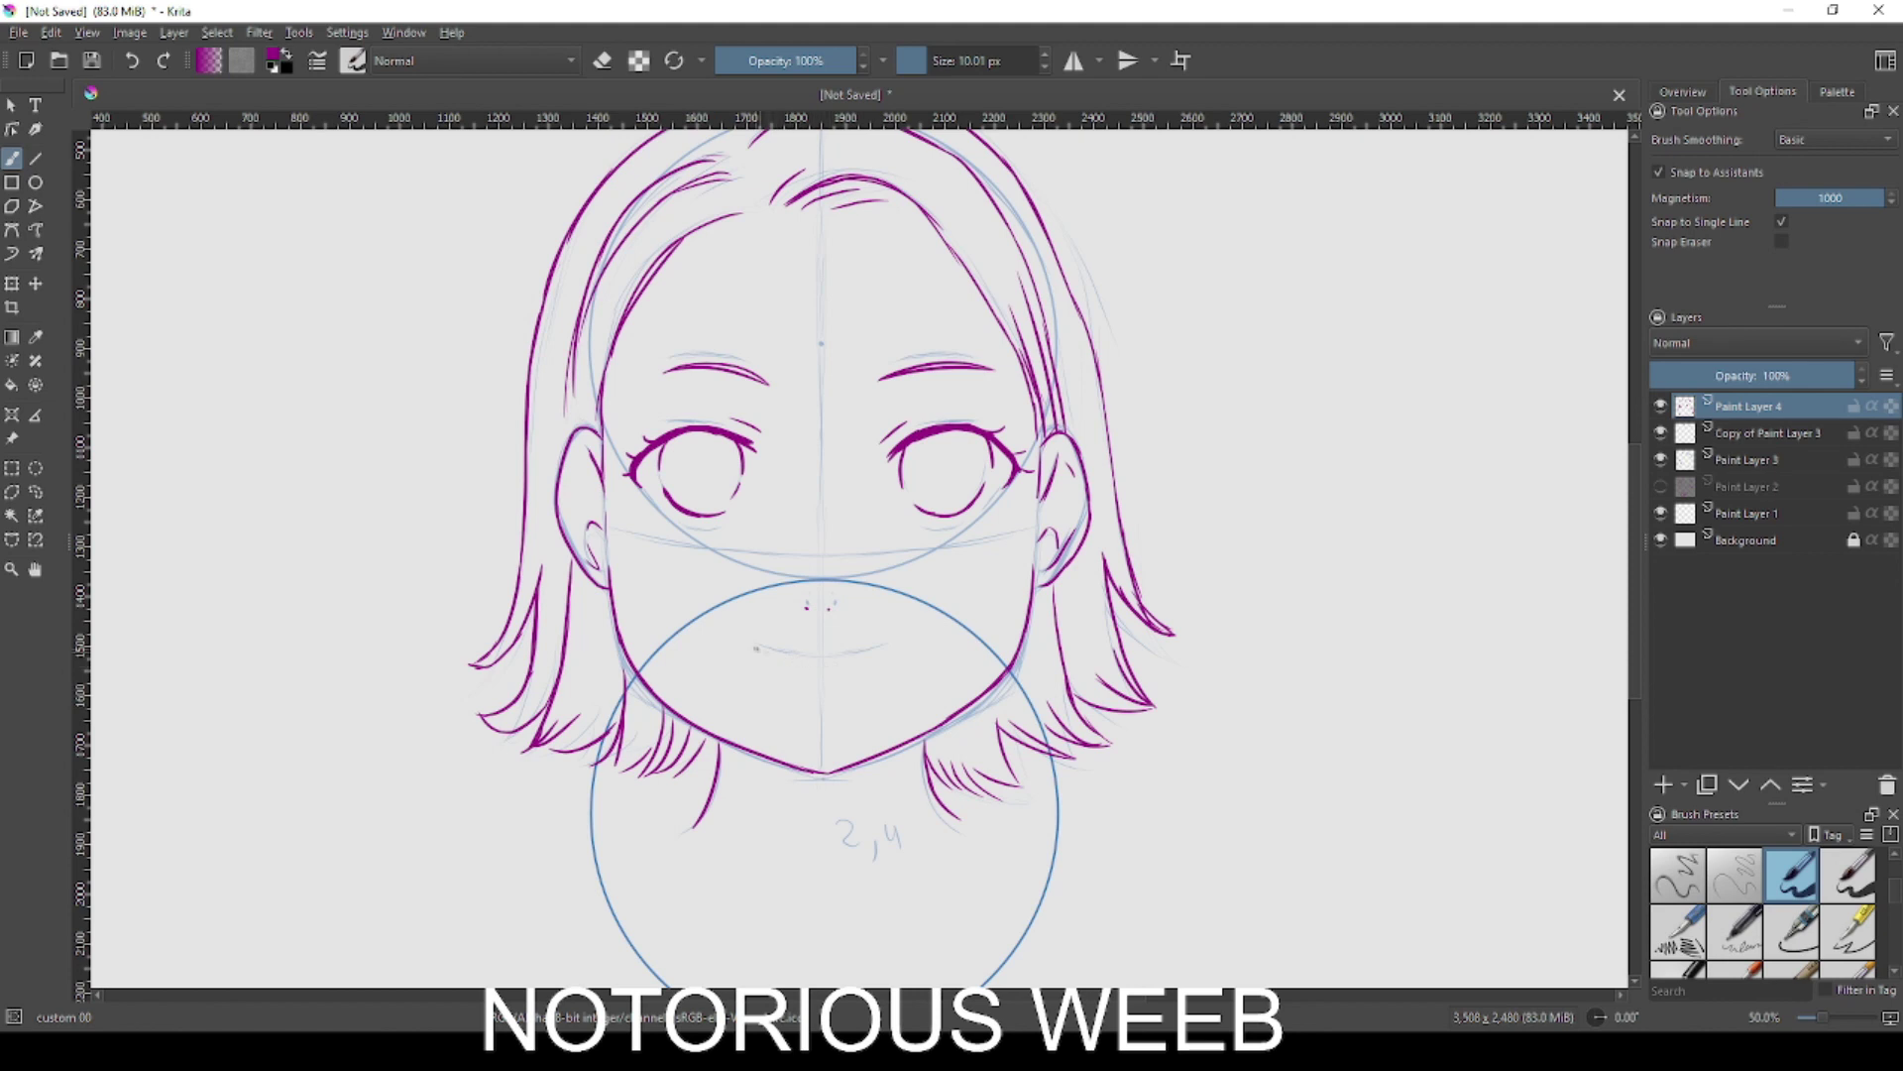
{"action": "key", "text": "ctrl+z"}
{"action": "mouse_move", "coordinate": [753, 650]}
{"action": "left_mouse_down"}
{"action": "mouse_move", "coordinate": [821, 662]}
{"action": "mouse_move", "coordinate": [885, 642]}
{"action": "left_mouse_up"}
- Draw round highlights and curved lower shading edges inside both irises
{"action": "left_click_drag", "start_coordinate": [672, 484], "coordinate": [688, 474]}
{"action": "mouse_move", "coordinate": [737, 483]}
{"action": "left_mouse_down"}
{"action": "mouse_move", "coordinate": [736, 456]}
{"action": "mouse_move", "coordinate": [729, 479]}
{"action": "left_mouse_up"}
{"action": "key", "text": "ctrl+z"}
{"action": "key", "text": "ctrl+z"}
{"action": "key", "text": "ctrl+z"}
{"action": "left_click_drag", "start_coordinate": [983, 468], "coordinate": [981, 484]}
{"action": "key", "text": "ctrl+z"}
{"action": "mouse_move", "coordinate": [921, 475]}
{"action": "left_mouse_down"}
{"action": "mouse_move", "coordinate": [933, 500]}
{"action": "mouse_move", "coordinate": [964, 492]}
{"action": "left_mouse_up"}
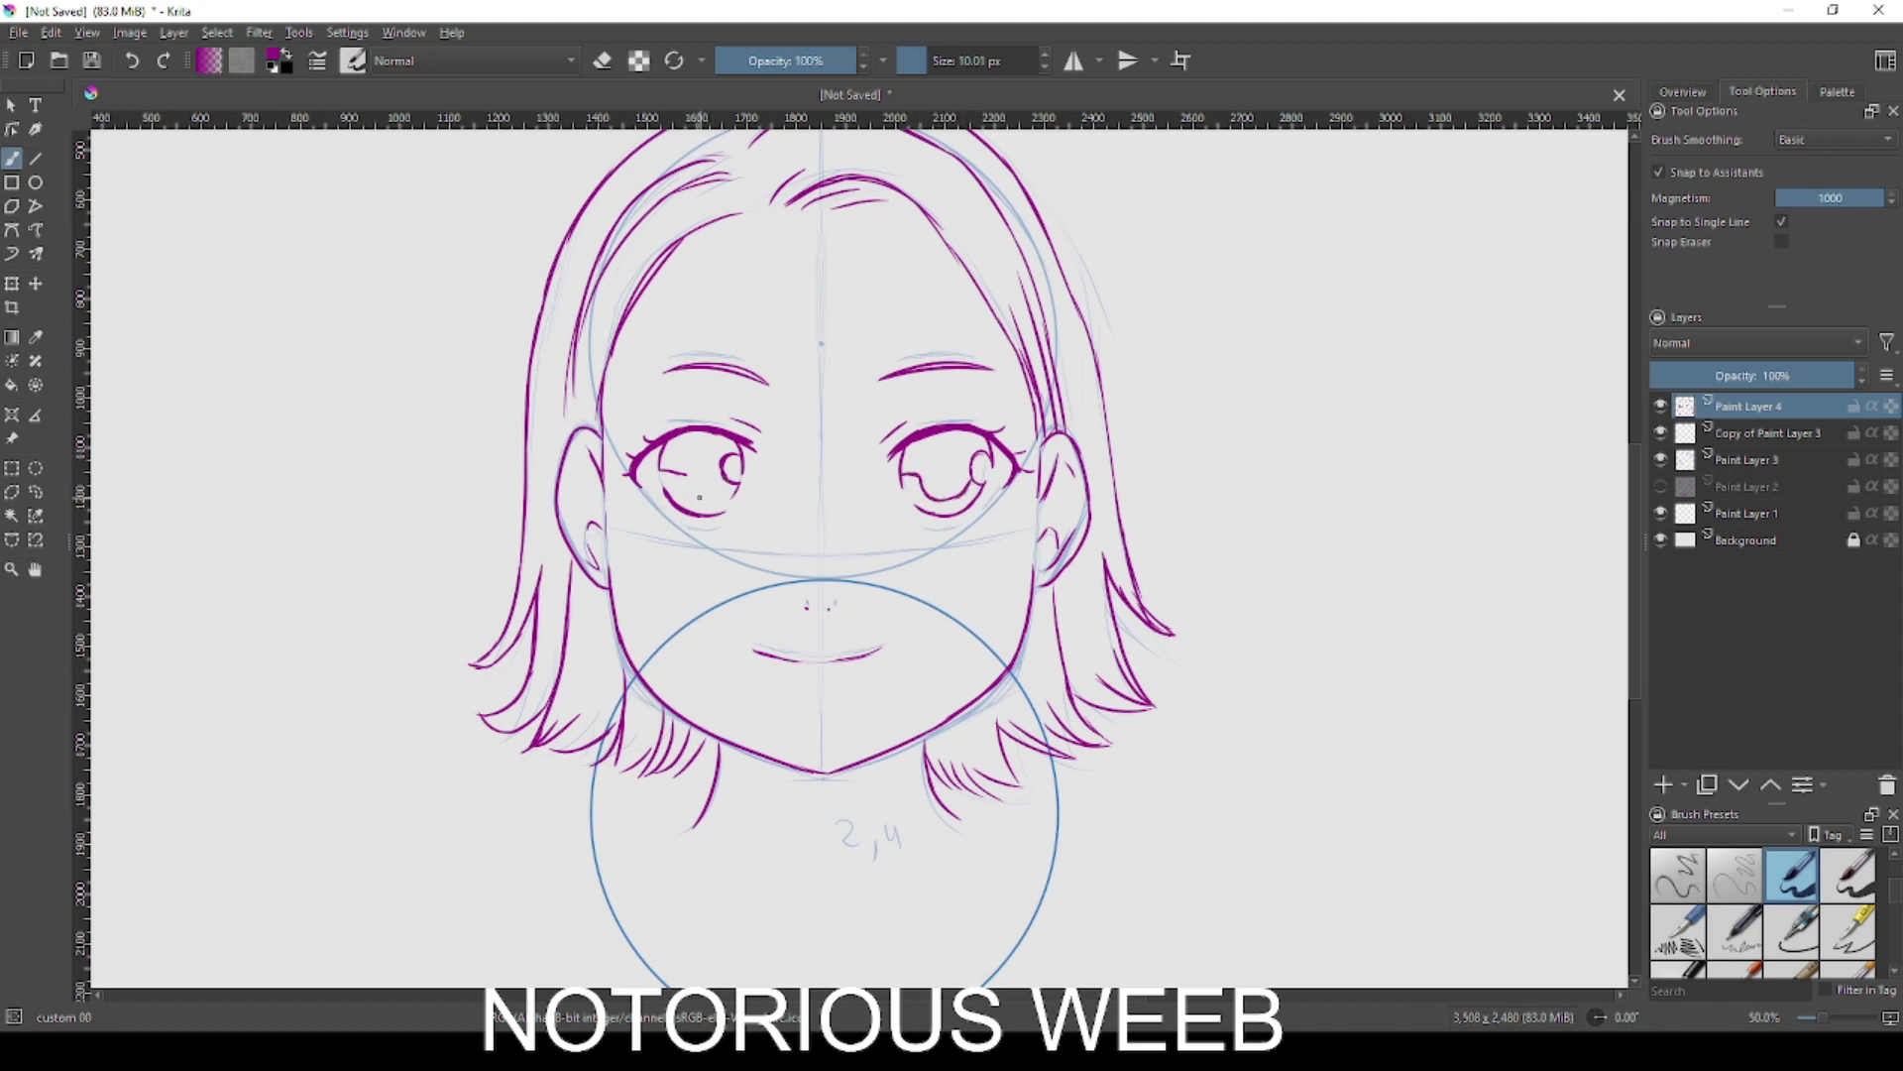
{"action": "left_click_drag", "start_coordinate": [700, 502], "coordinate": [729, 481]}
- Select the main areas inside both irises with the Contiguous Selection tool
{"action": "left_click", "coordinate": [11, 514]}
{"action": "right_click", "coordinate": [1057, 493]}
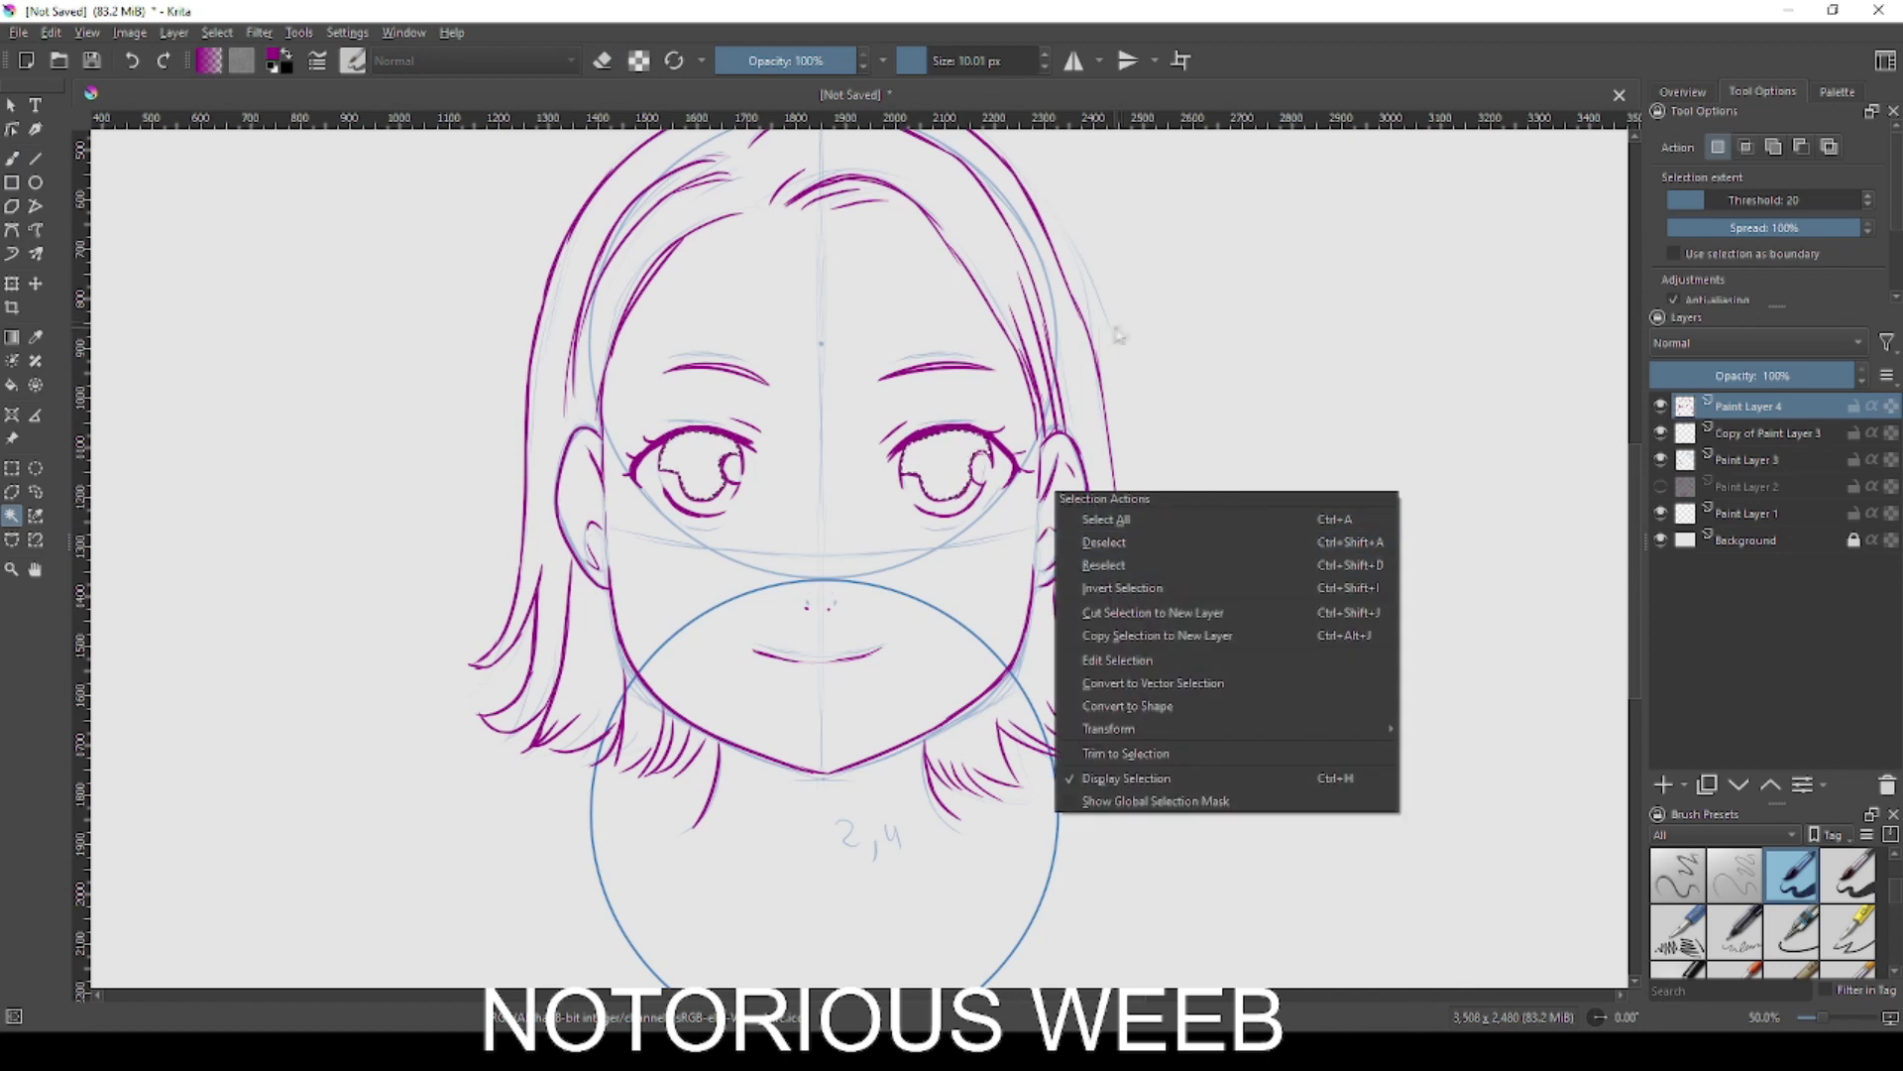
{"action": "left_click", "coordinate": [1118, 335]}
- Fill the selected iris areas with dots using the Screentone Pressure brush at 55 px
{"action": "key", "text": "b"}
{"action": "right_click", "coordinate": [1143, 385]}
{"action": "left_click", "coordinate": [1023, 410]}
{"action": "left_click_drag", "start_coordinate": [972, 436], "coordinate": [881, 497]}
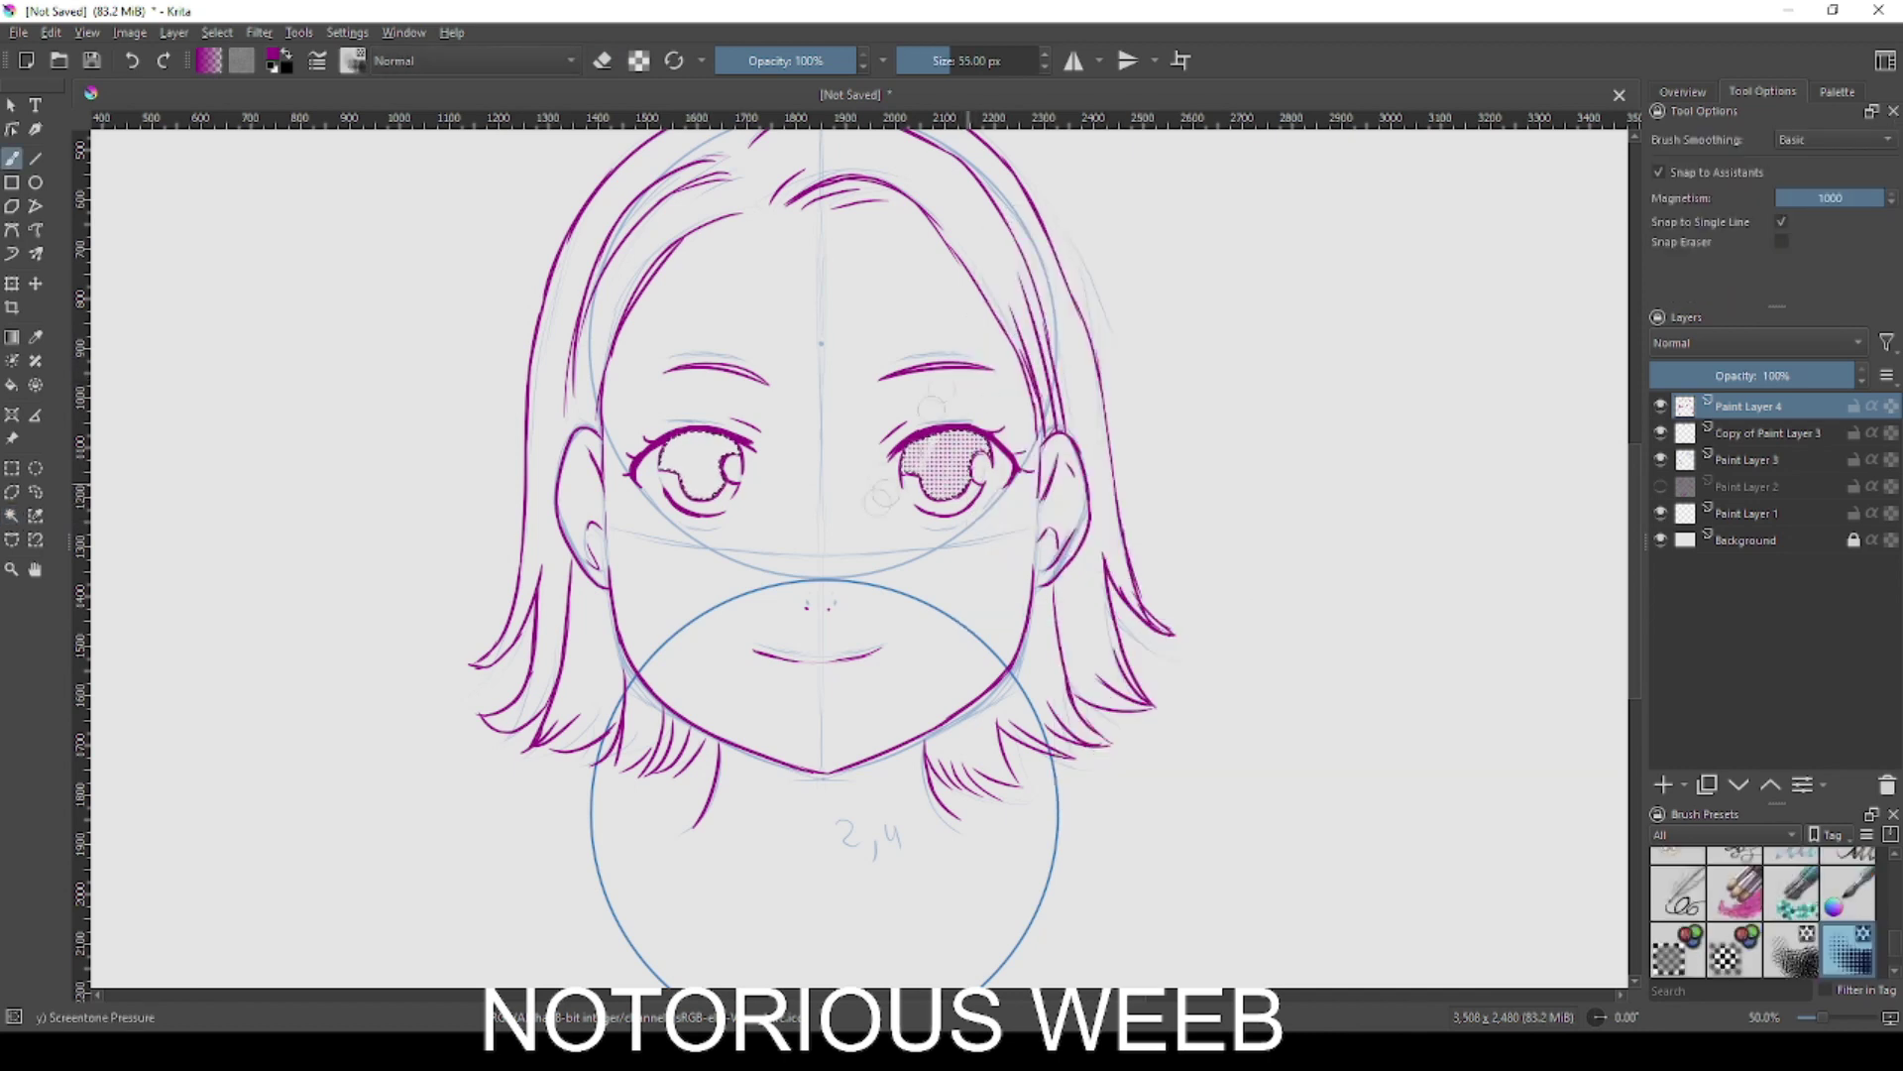
{"action": "left_click_drag", "start_coordinate": [728, 447], "coordinate": [674, 473]}
{"action": "mouse_move", "coordinate": [914, 451]}
{"action": "left_mouse_down"}
{"action": "mouse_move", "coordinate": [973, 448]}
{"action": "mouse_move", "coordinate": [927, 485]}
{"action": "left_mouse_up"}
{"action": "mouse_move", "coordinate": [663, 468]}
{"action": "left_mouse_down"}
{"action": "mouse_move", "coordinate": [767, 442]}
{"action": "mouse_move", "coordinate": [722, 472]}
{"action": "mouse_move", "coordinate": [684, 436]}
{"action": "mouse_move", "coordinate": [636, 446]}
{"action": "left_mouse_up"}
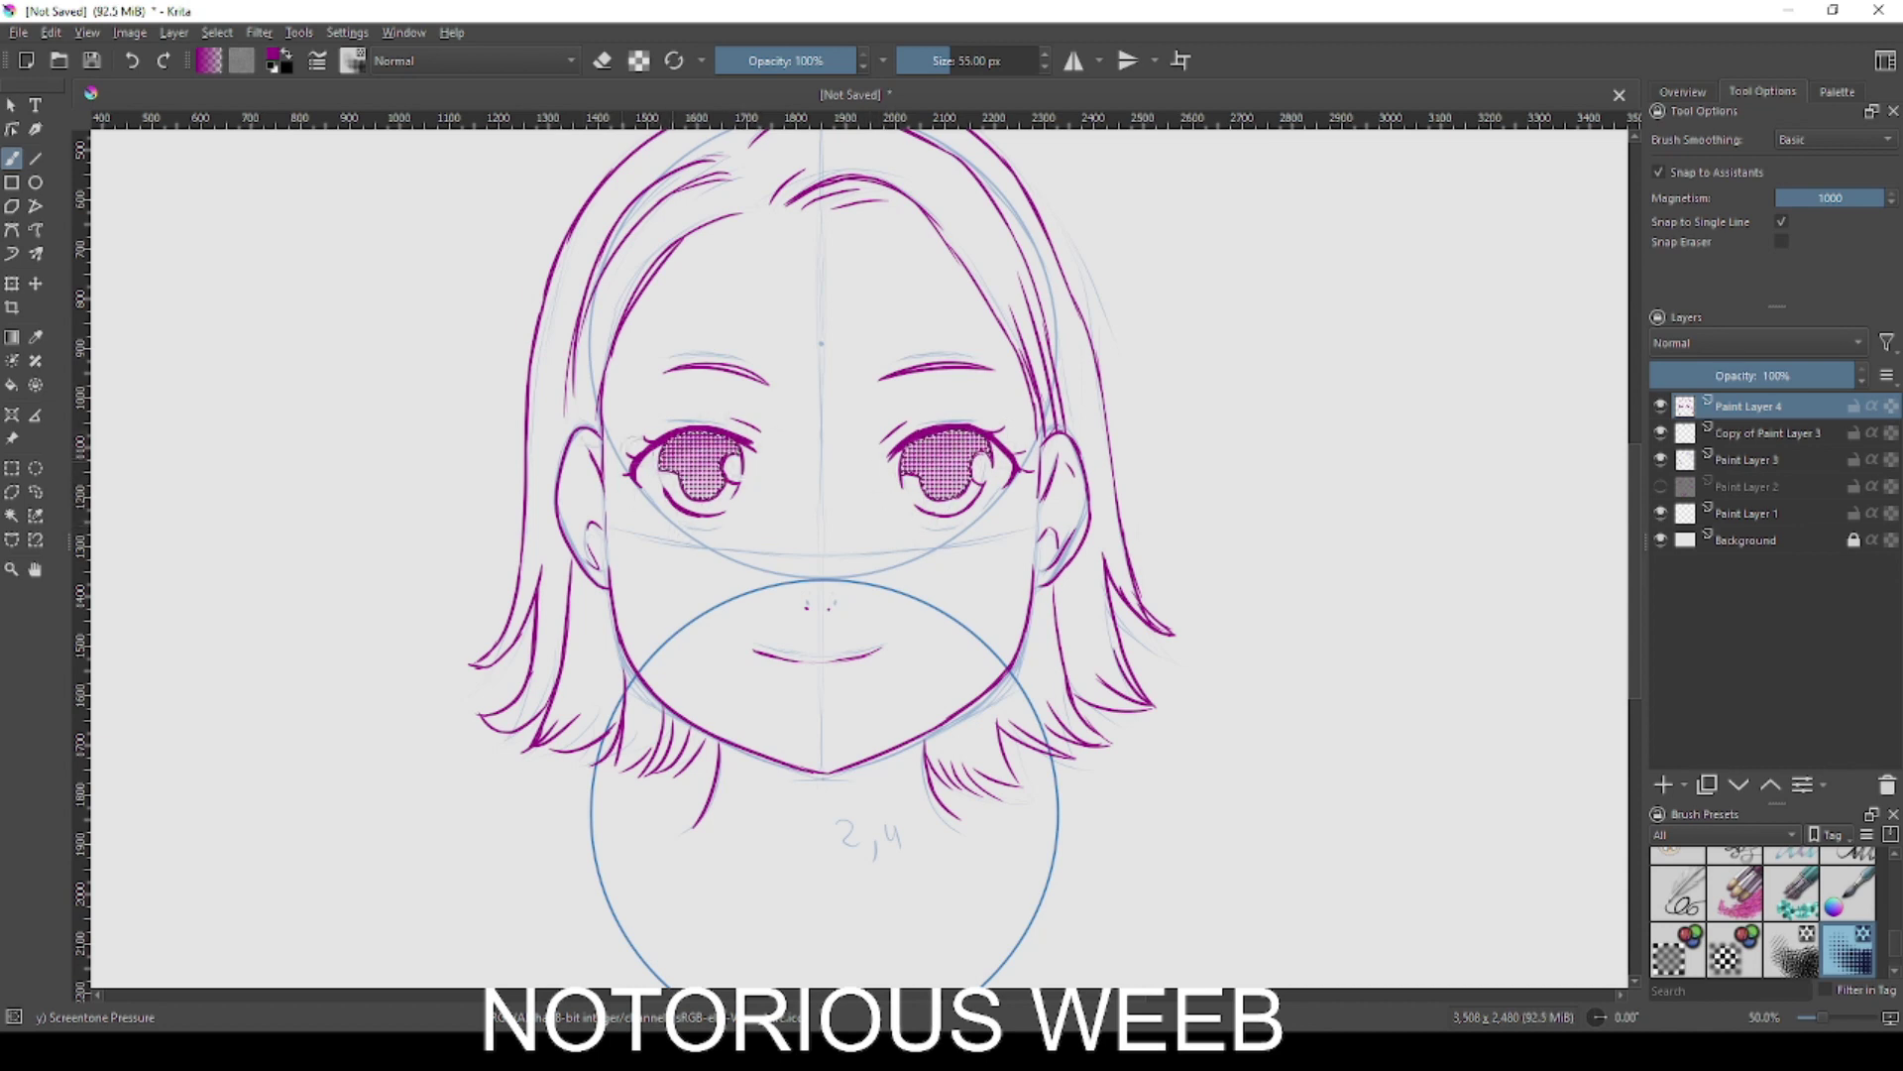
{"action": "mouse_move", "coordinate": [908, 484]}
{"action": "left_mouse_down"}
{"action": "mouse_move", "coordinate": [969, 454]}
{"action": "mouse_move", "coordinate": [946, 495]}
{"action": "left_mouse_up"}
- Deselect the irises and hide Copy of Paint Layer 3
{"action": "key", "text": "w"}
{"action": "right_click", "coordinate": [1016, 510]}
{"action": "left_click", "coordinate": [1053, 540]}
{"action": "left_click_drag", "start_coordinate": [1078, 506], "coordinate": [1105, 572]}
{"action": "left_click", "coordinate": [1660, 434]}
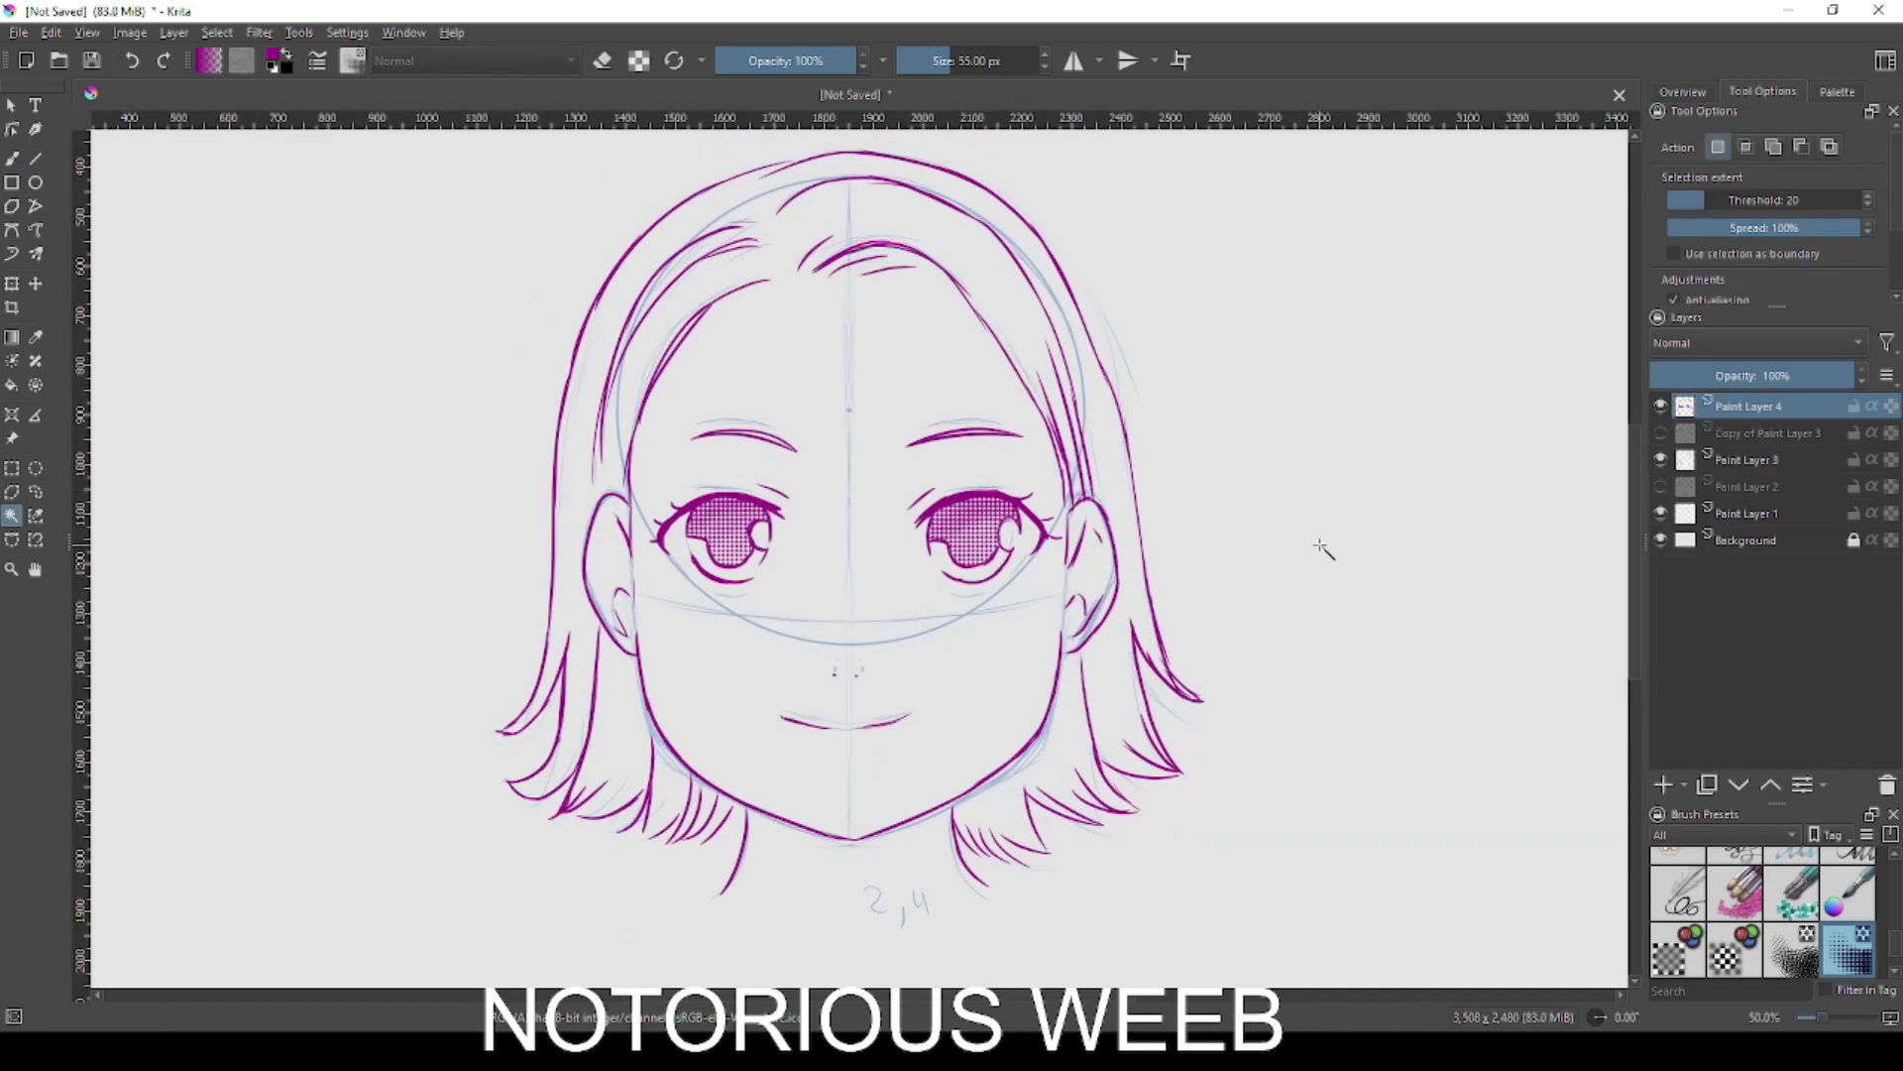
- Switch back to the 10 px inking brush and thicken and clean up the outer hair outline at the upper right
{"action": "right_click", "coordinate": [925, 495]}
{"action": "right_click", "coordinate": [969, 413]}
{"action": "left_click", "coordinate": [12, 158]}
{"action": "right_click", "coordinate": [1223, 455]}
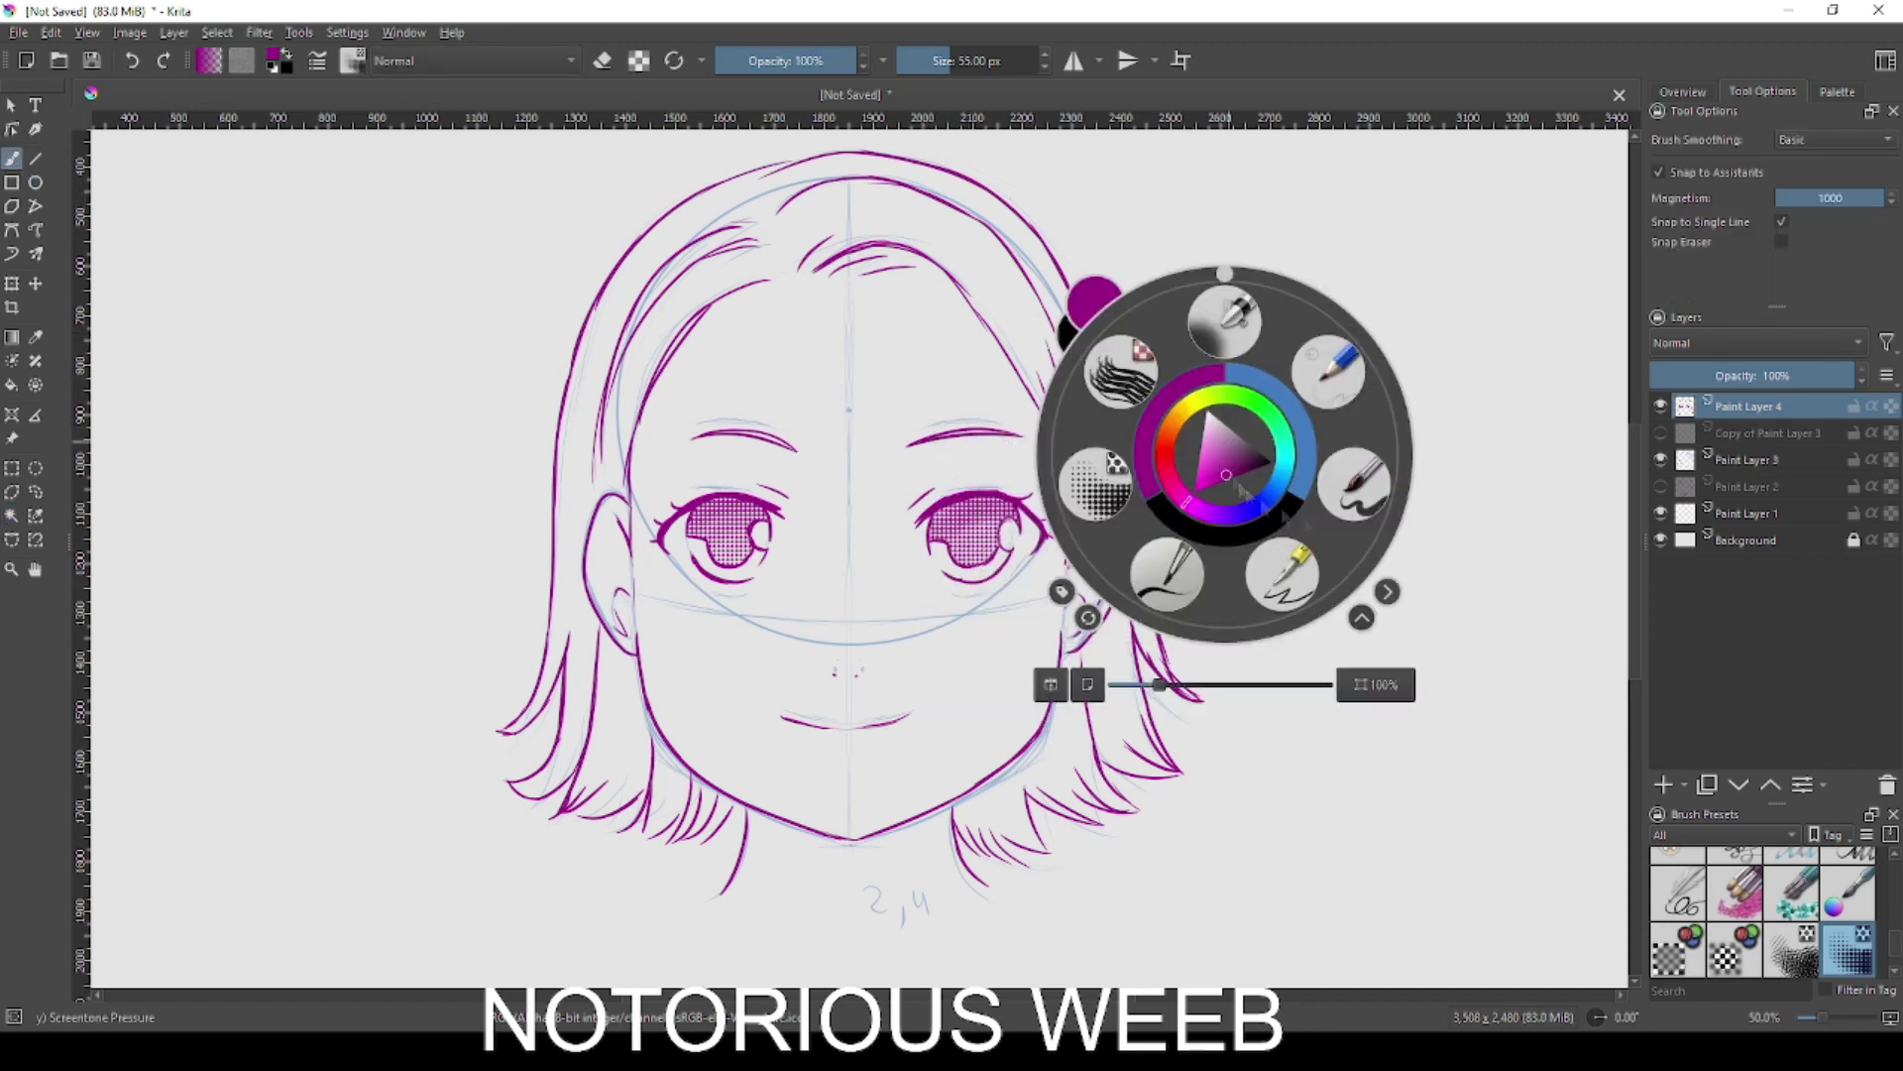
{"action": "left_click", "coordinate": [1227, 321]}
{"action": "left_click_drag", "start_coordinate": [918, 156], "coordinate": [1056, 251]}
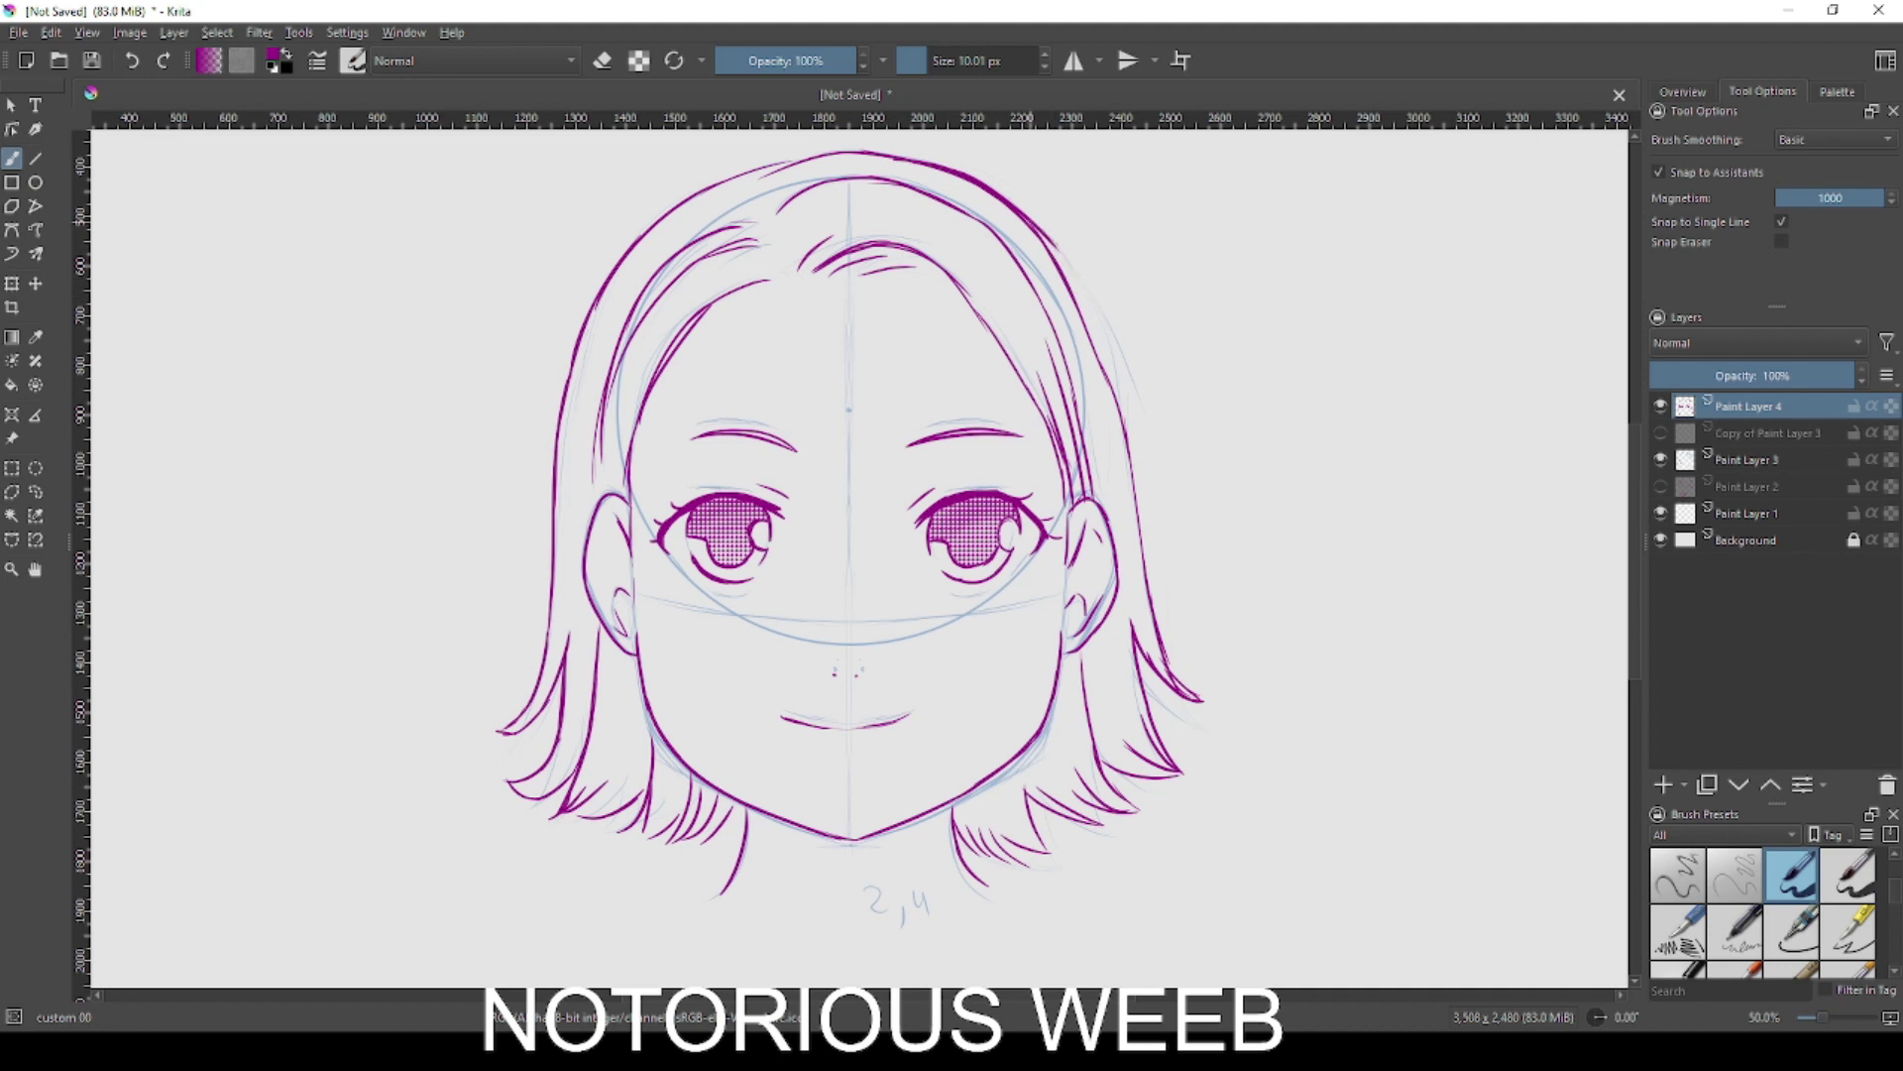
{"action": "key", "text": "e"}
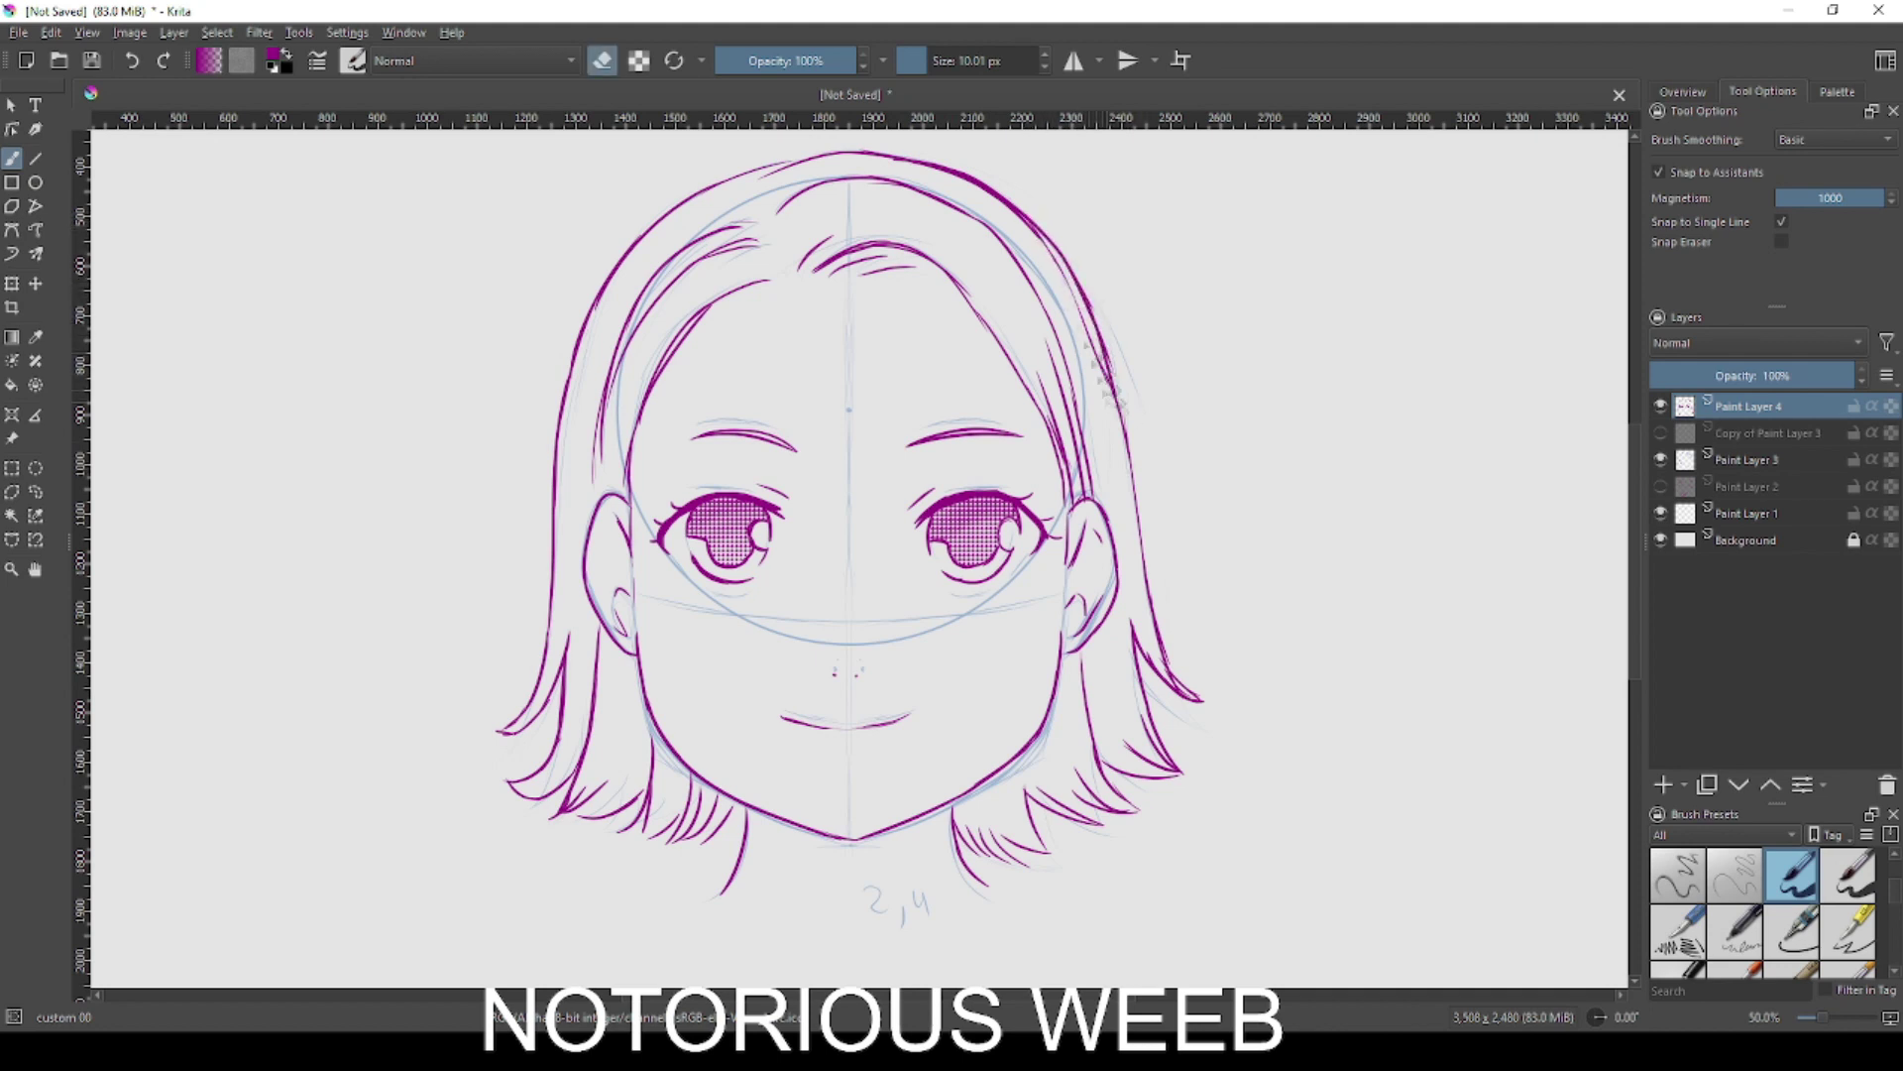
{"action": "key", "text": "e"}
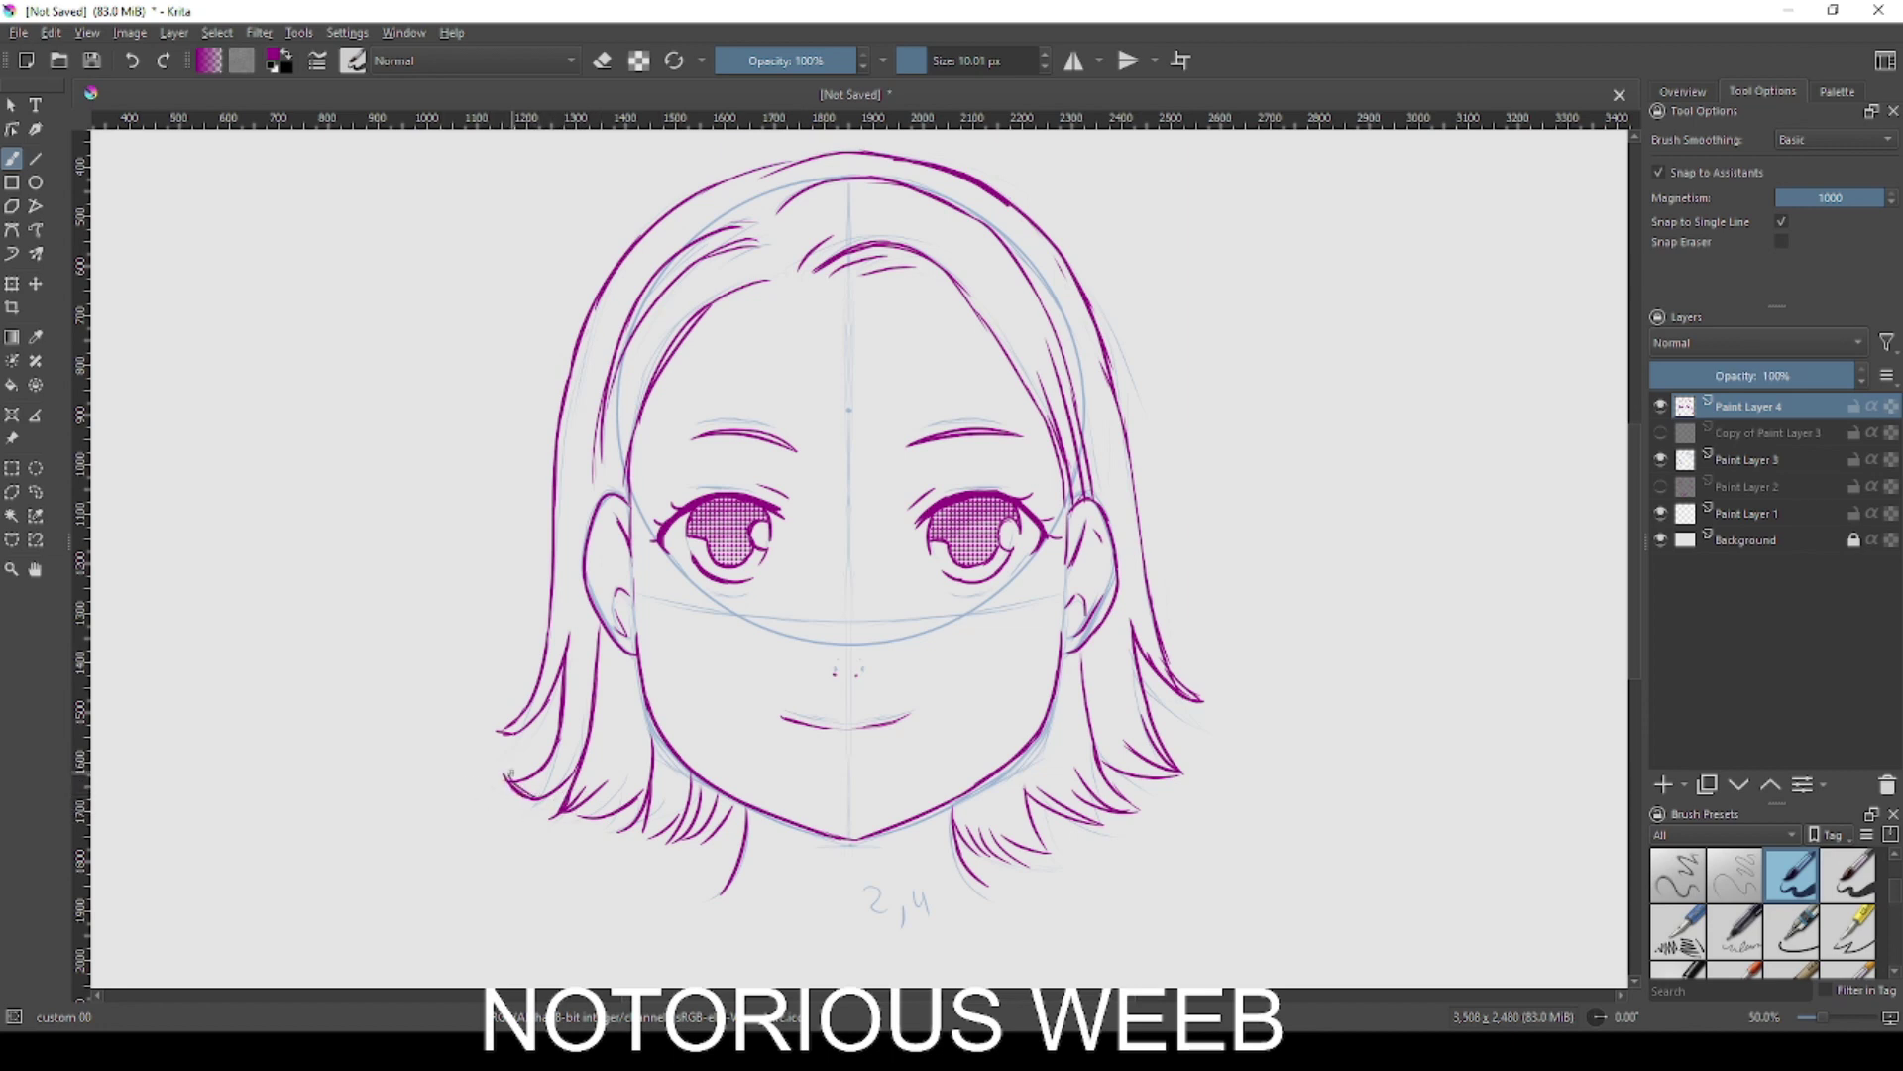
- Add extra strands to the lower-left hair tips, above the left ear and at the parting
{"action": "mouse_move", "coordinate": [562, 811]}
{"action": "left_mouse_down"}
{"action": "mouse_move", "coordinate": [603, 746]}
{"action": "mouse_move", "coordinate": [614, 761]}
{"action": "left_mouse_up"}
{"action": "mouse_move", "coordinate": [694, 844]}
{"action": "left_mouse_down"}
{"action": "mouse_move", "coordinate": [587, 821]}
{"action": "mouse_move", "coordinate": [611, 766]}
{"action": "mouse_move", "coordinate": [646, 835]}
{"action": "left_mouse_up"}
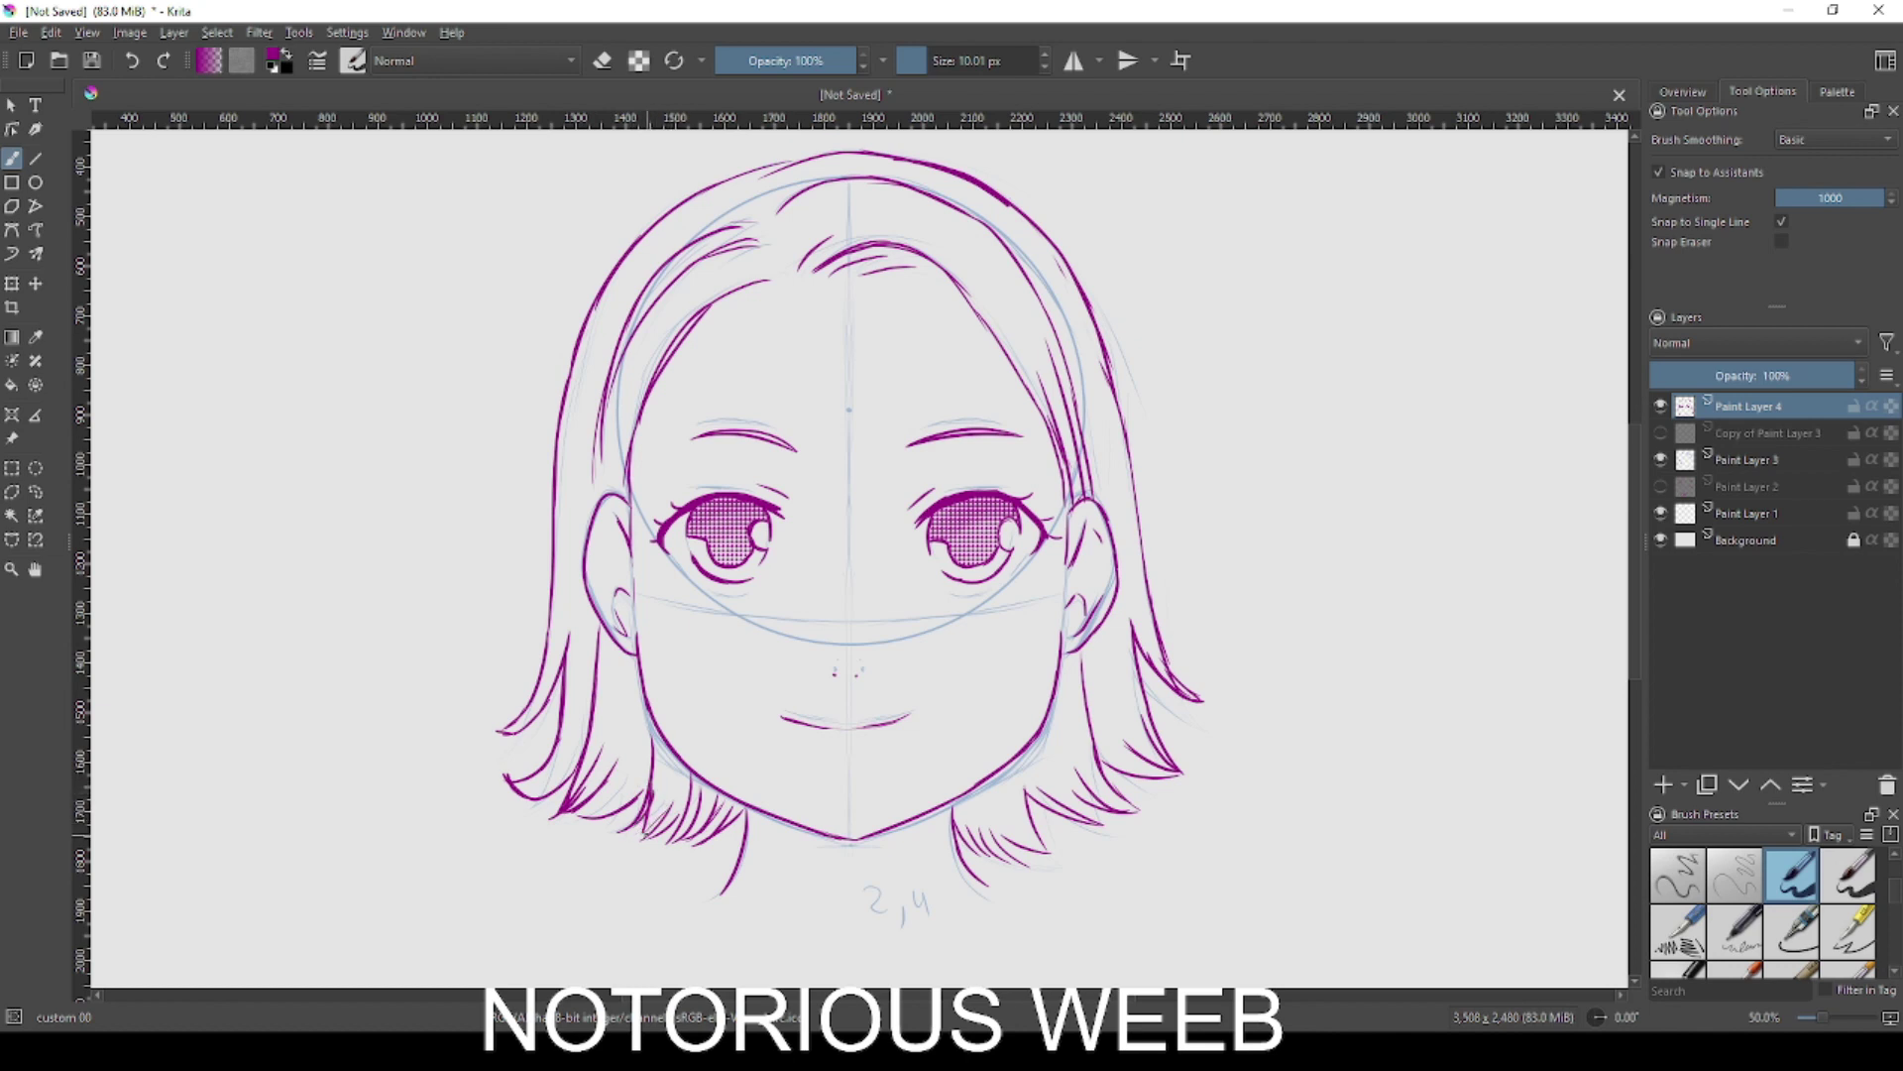
{"action": "left_click_drag", "start_coordinate": [601, 444], "coordinate": [591, 525]}
{"action": "key", "text": "ctrl+z"}
{"action": "left_click_drag", "start_coordinate": [852, 282], "coordinate": [932, 266]}
{"action": "key", "text": "ctrl+z"}
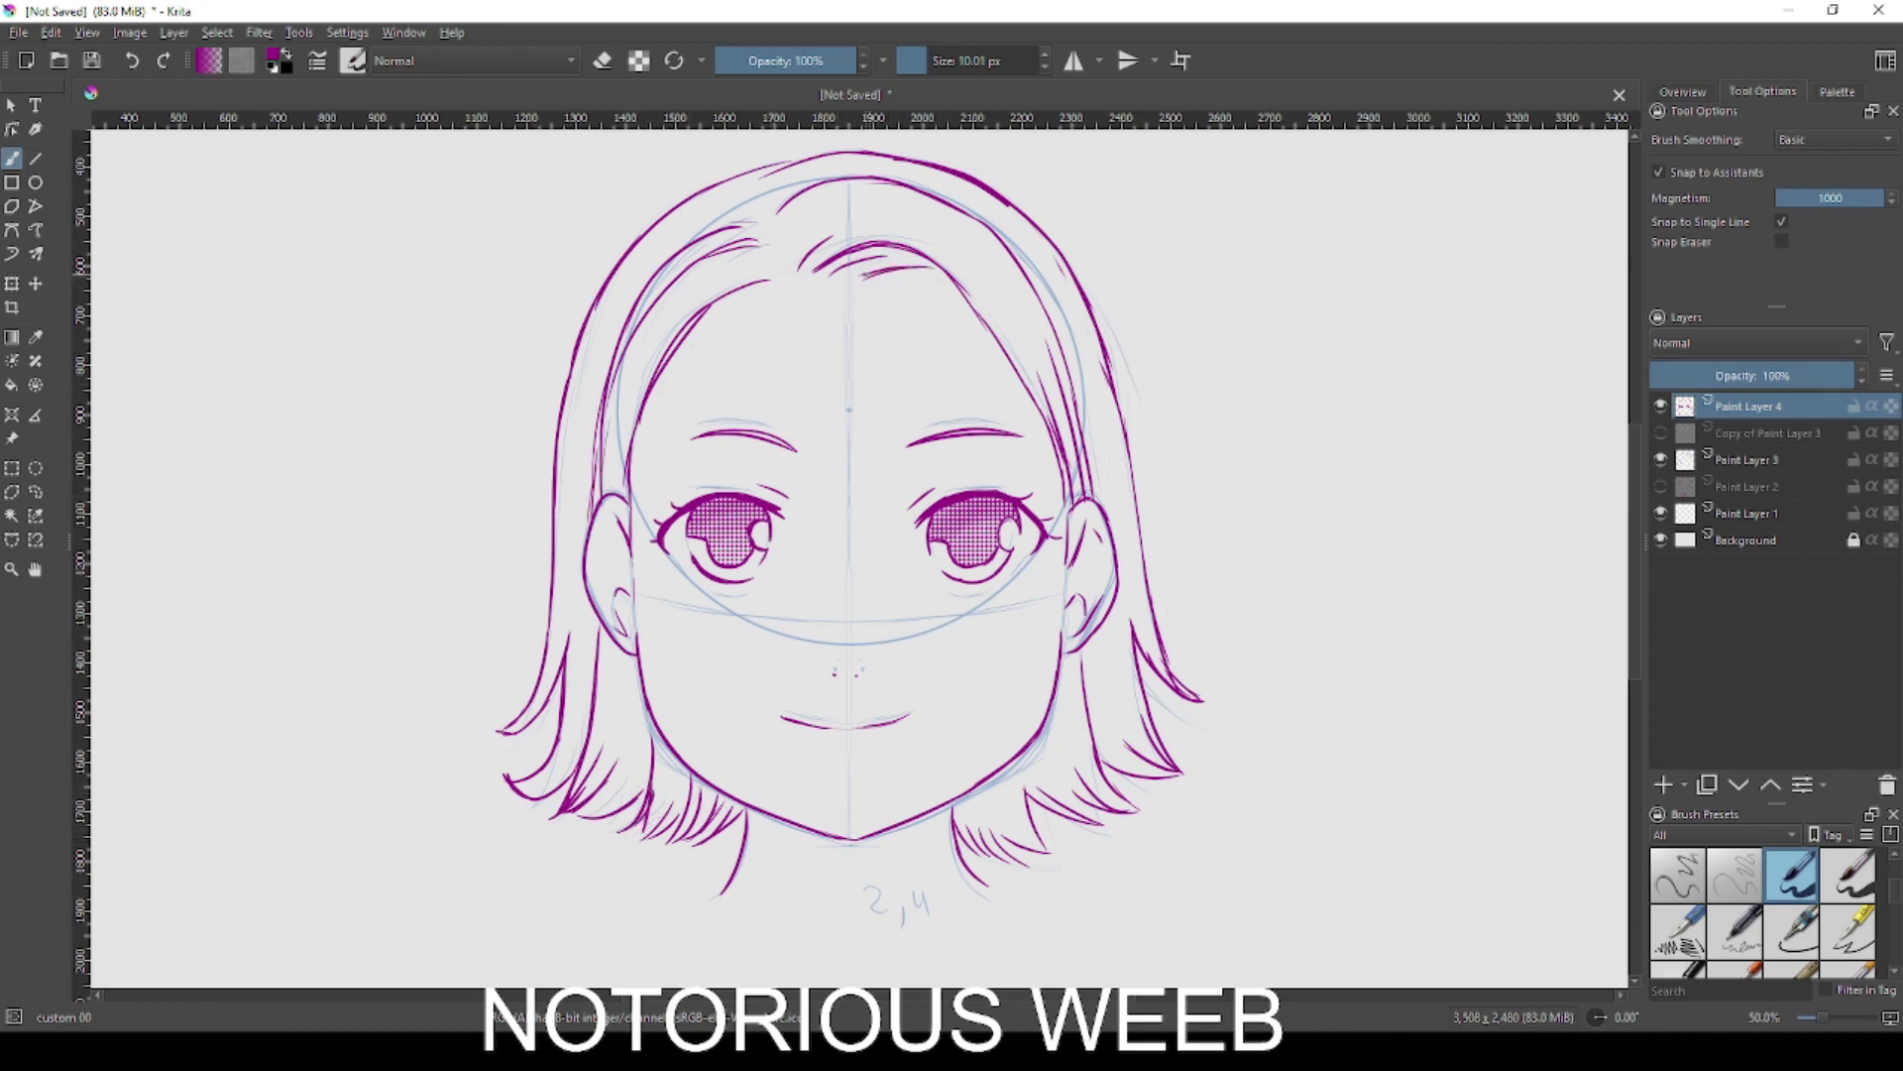